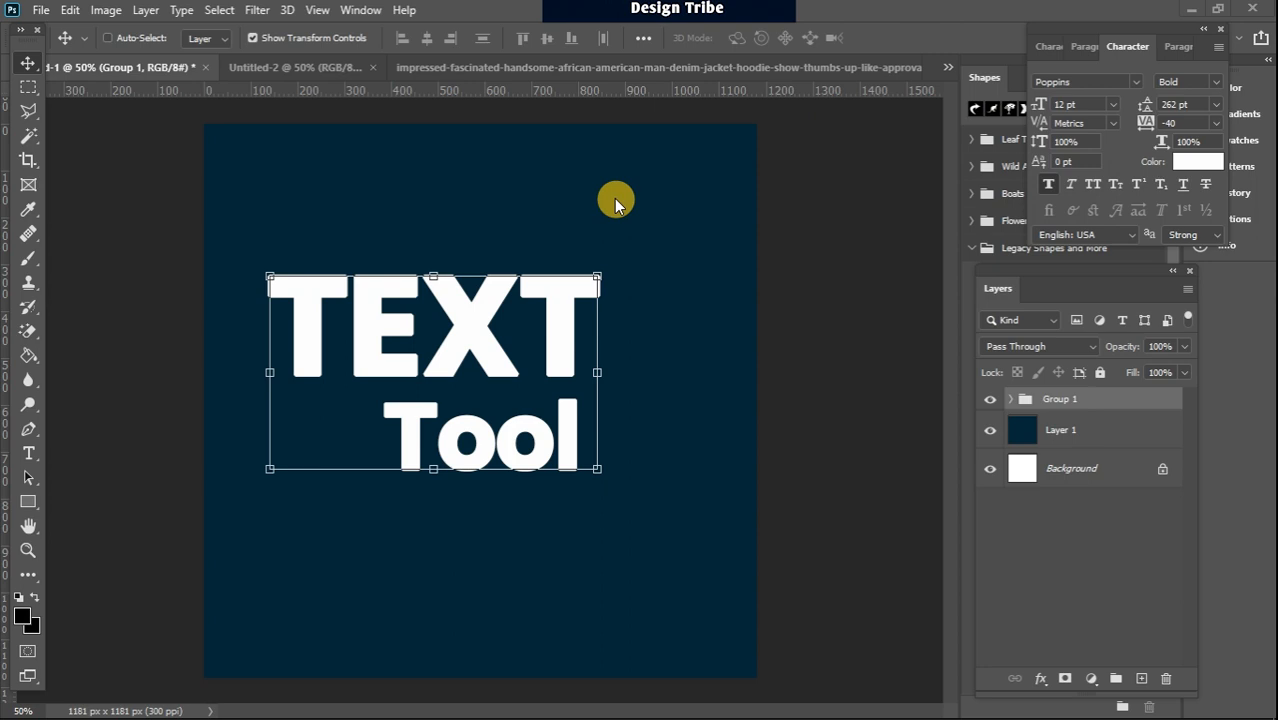
- Hide Group 1 and add the point text "An introductory video" near the canvas's upper-left area
left_click(989, 399)
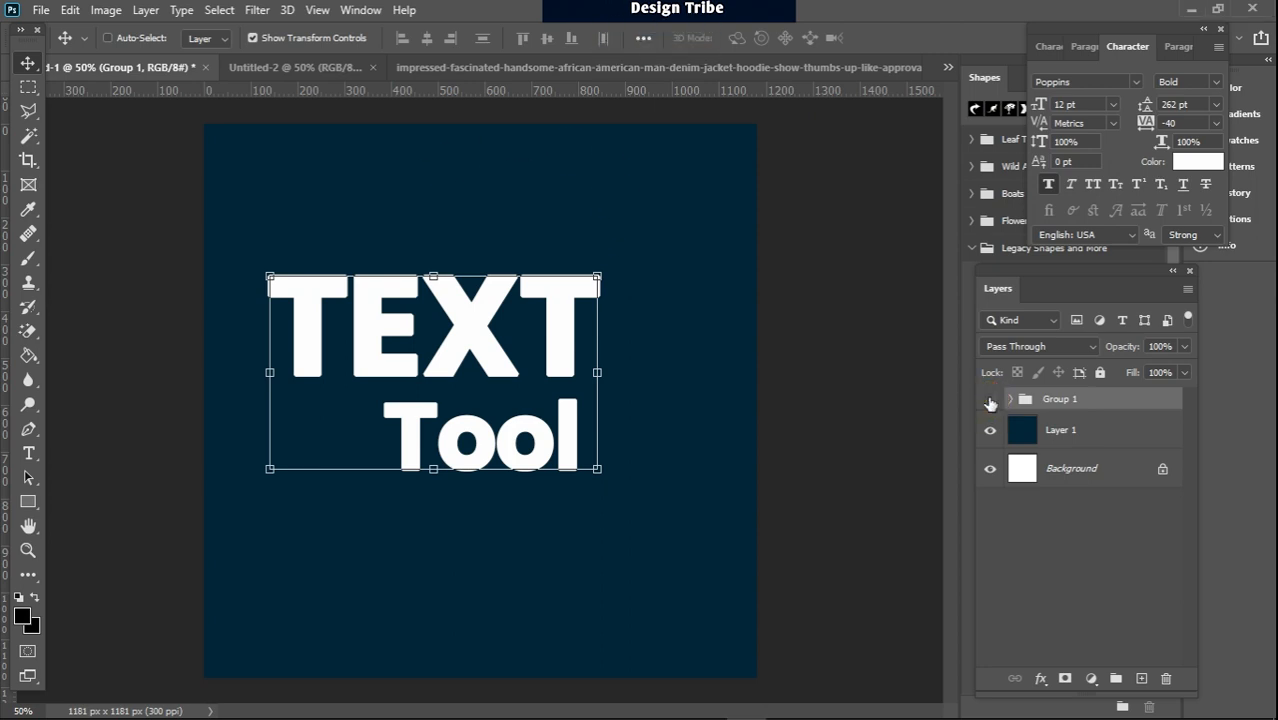
left_click(29, 87)
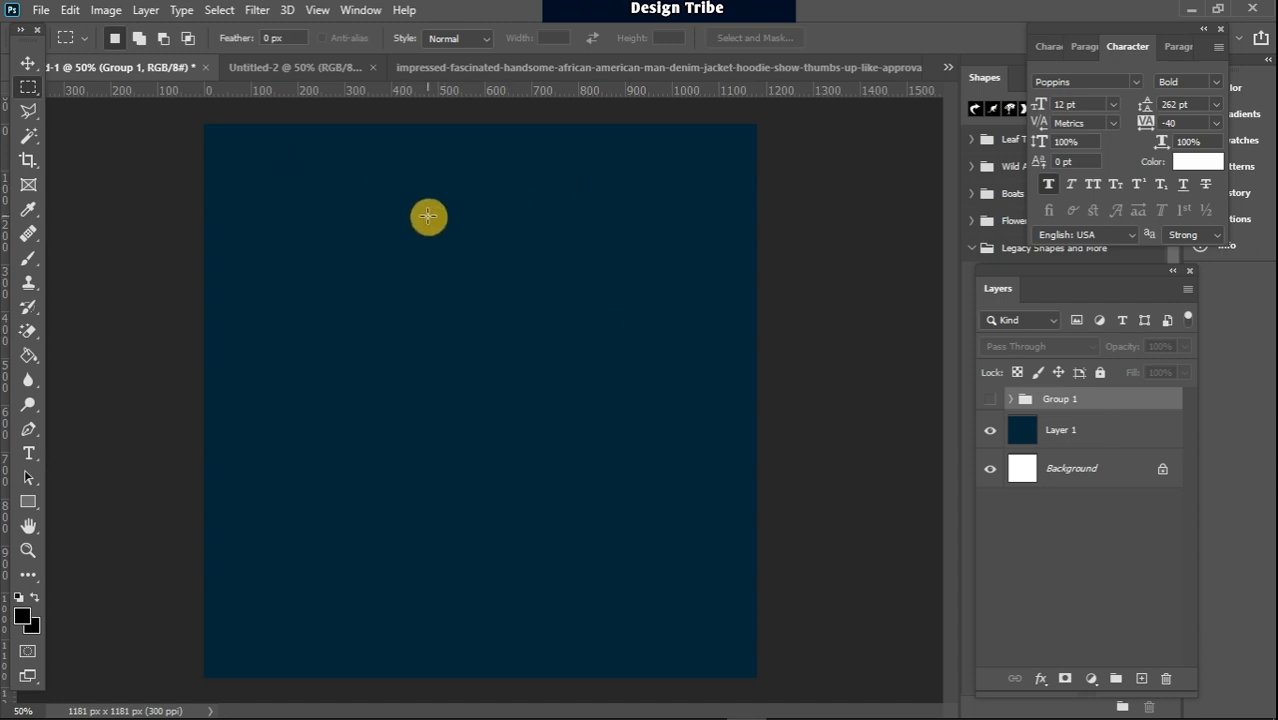
left_click(29, 455)
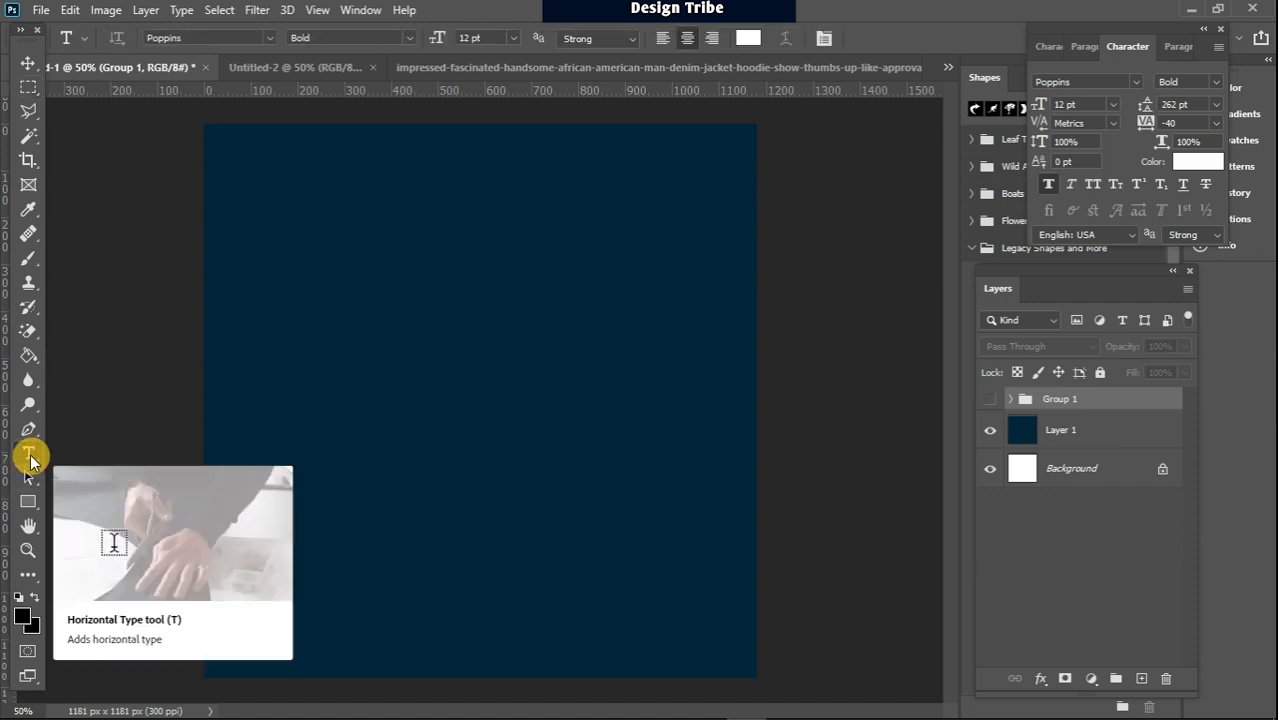
left_click(267, 228)
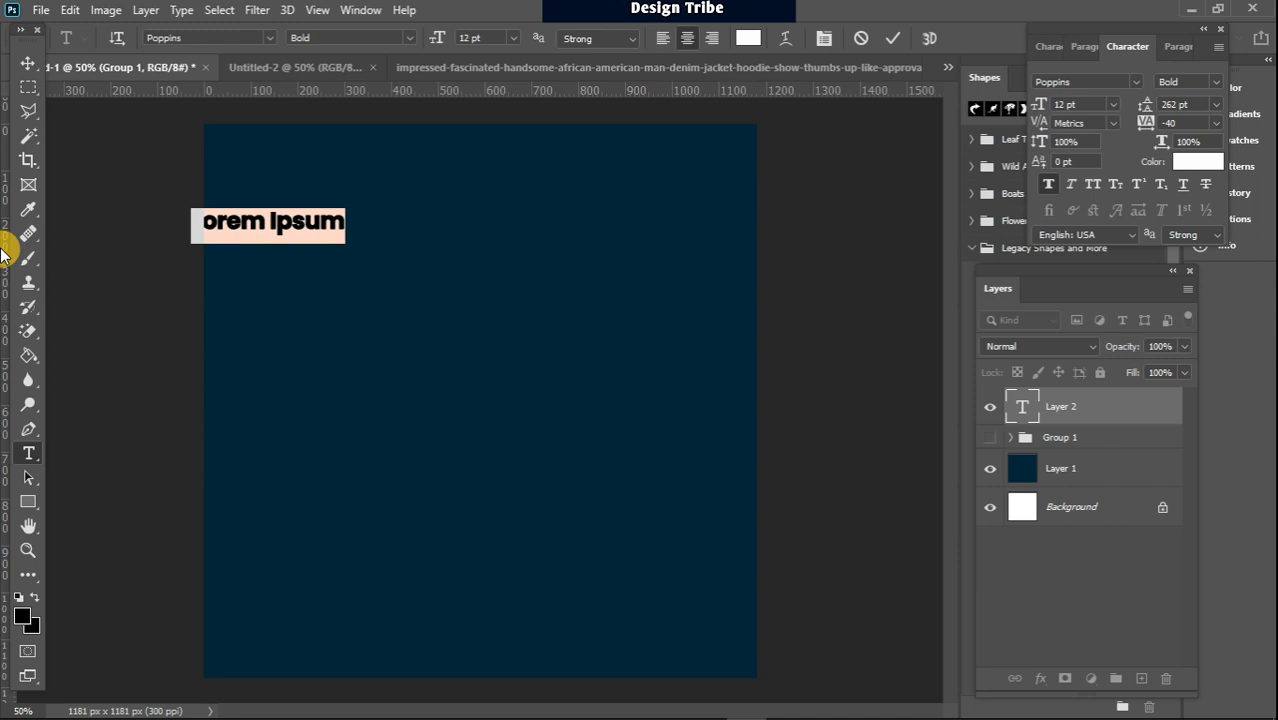
type("an")
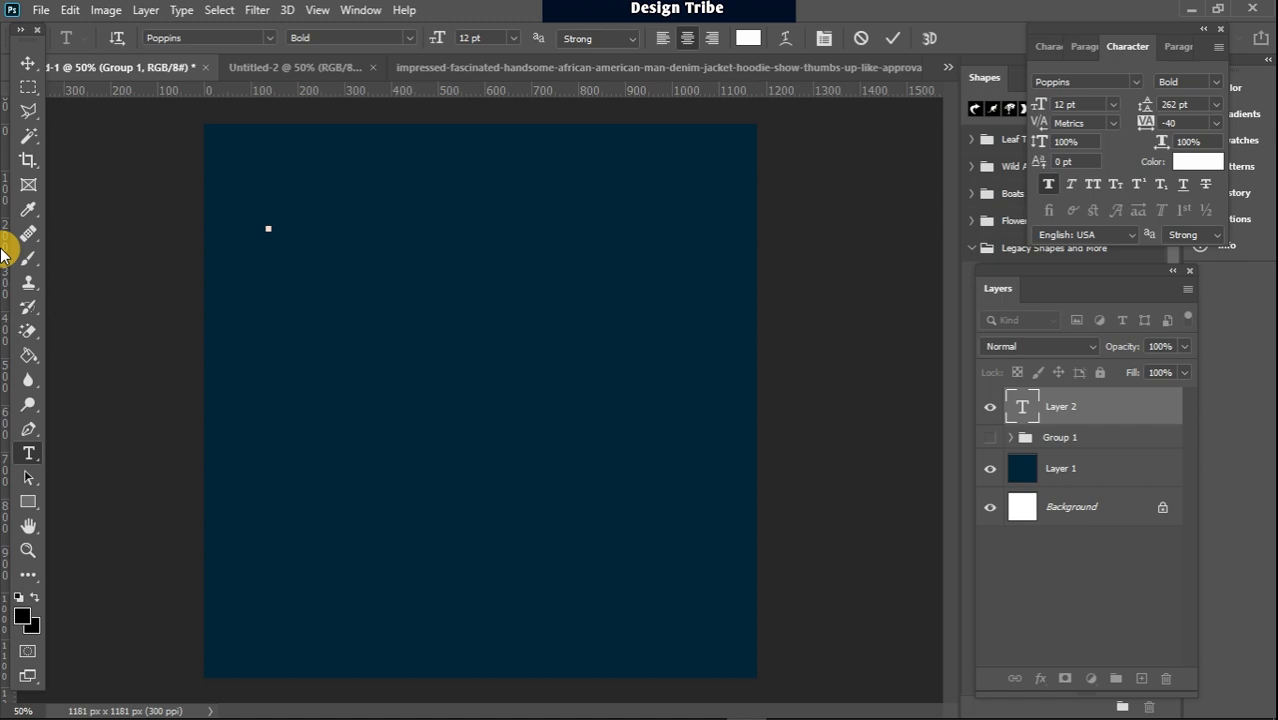
type(" introduc")
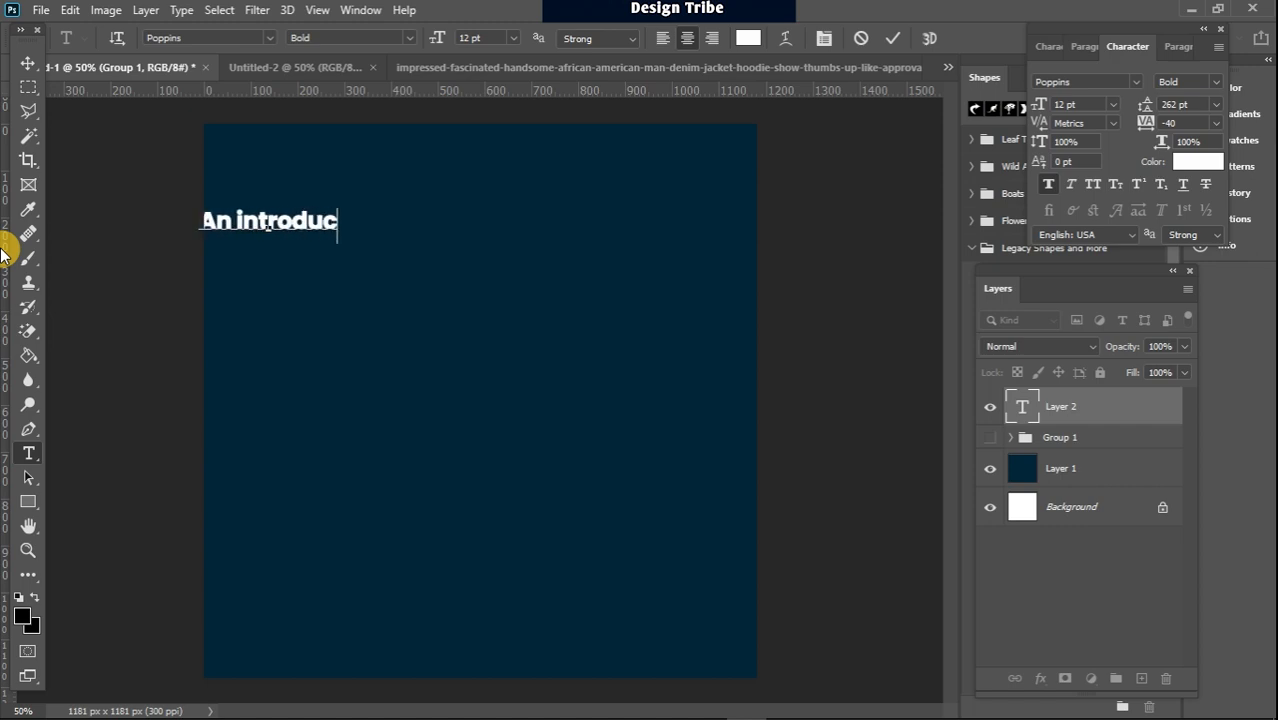
type("tory")
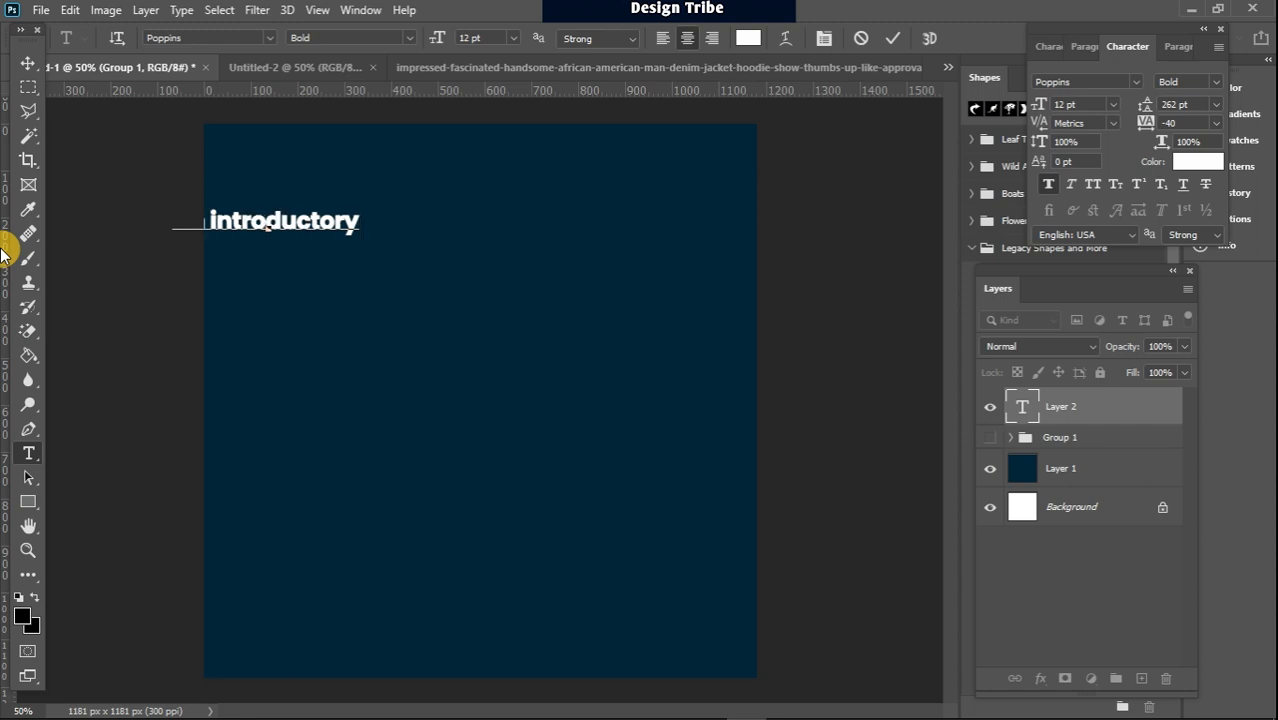
type(" video")
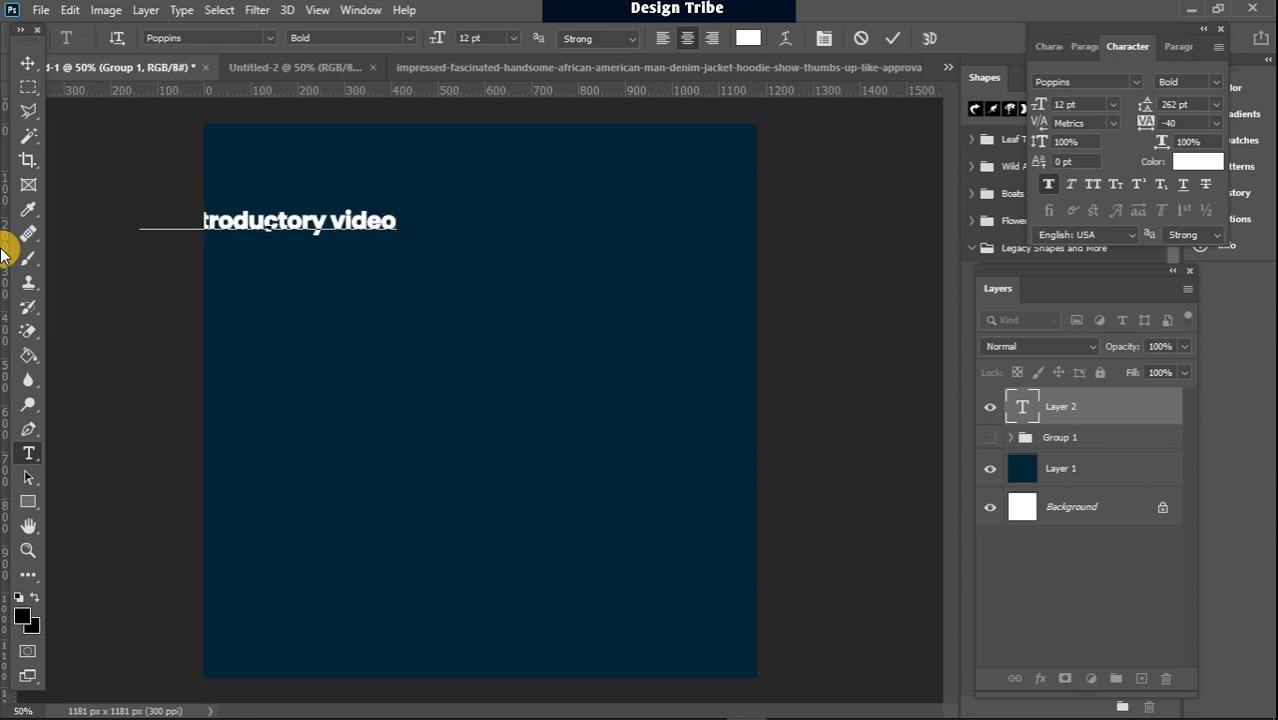
- Move the "An introductory video" text fully onto the canvas, near its upper centre
left_click(29, 64)
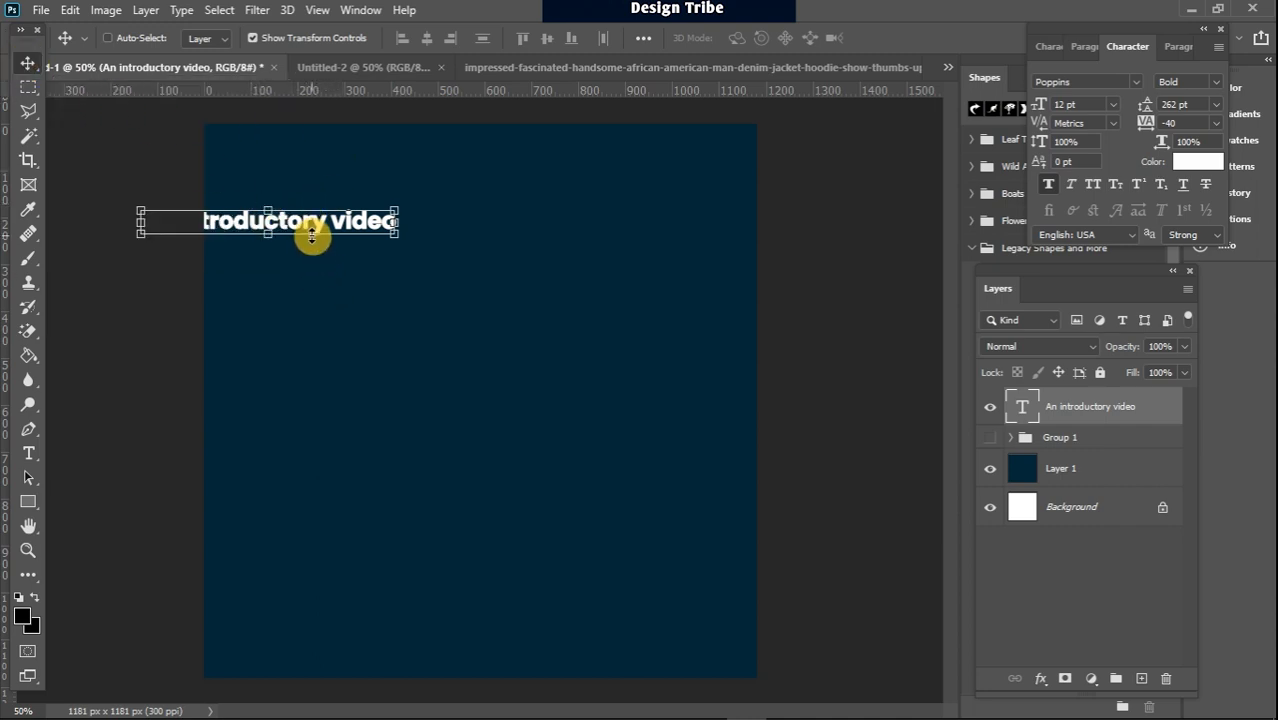
left_click_drag(302, 226, 476, 214)
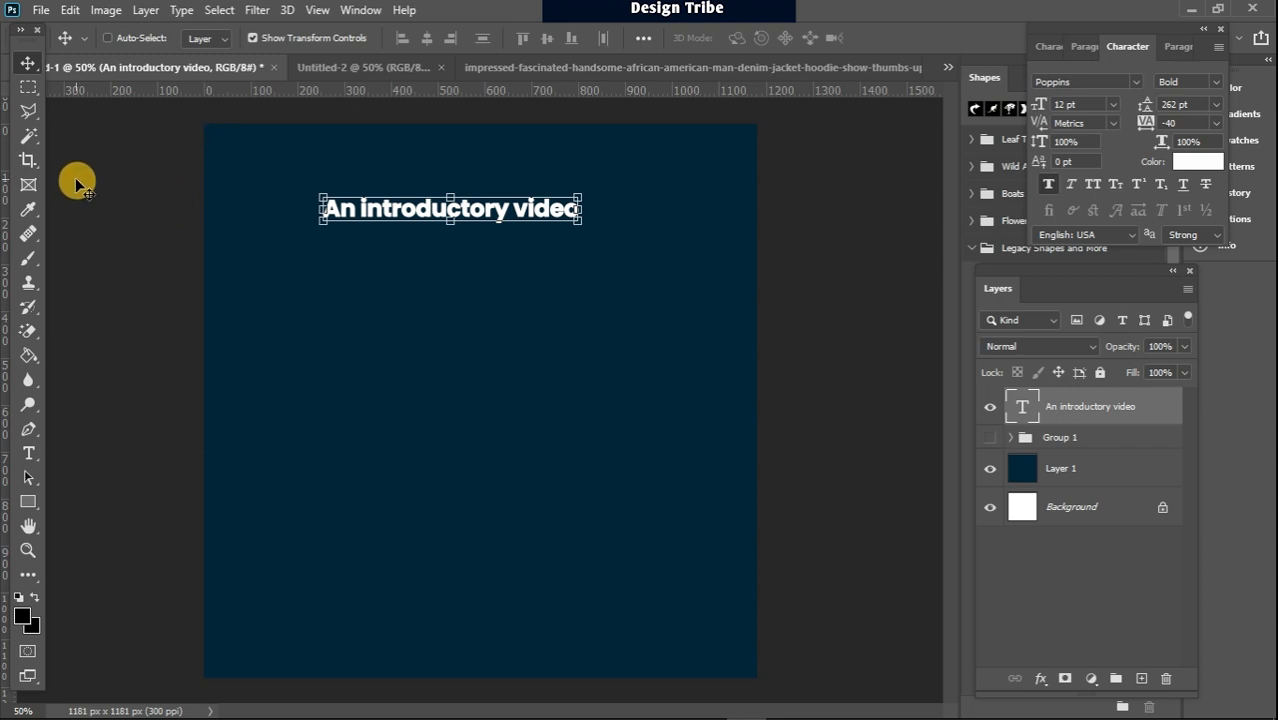
left_click(28, 88)
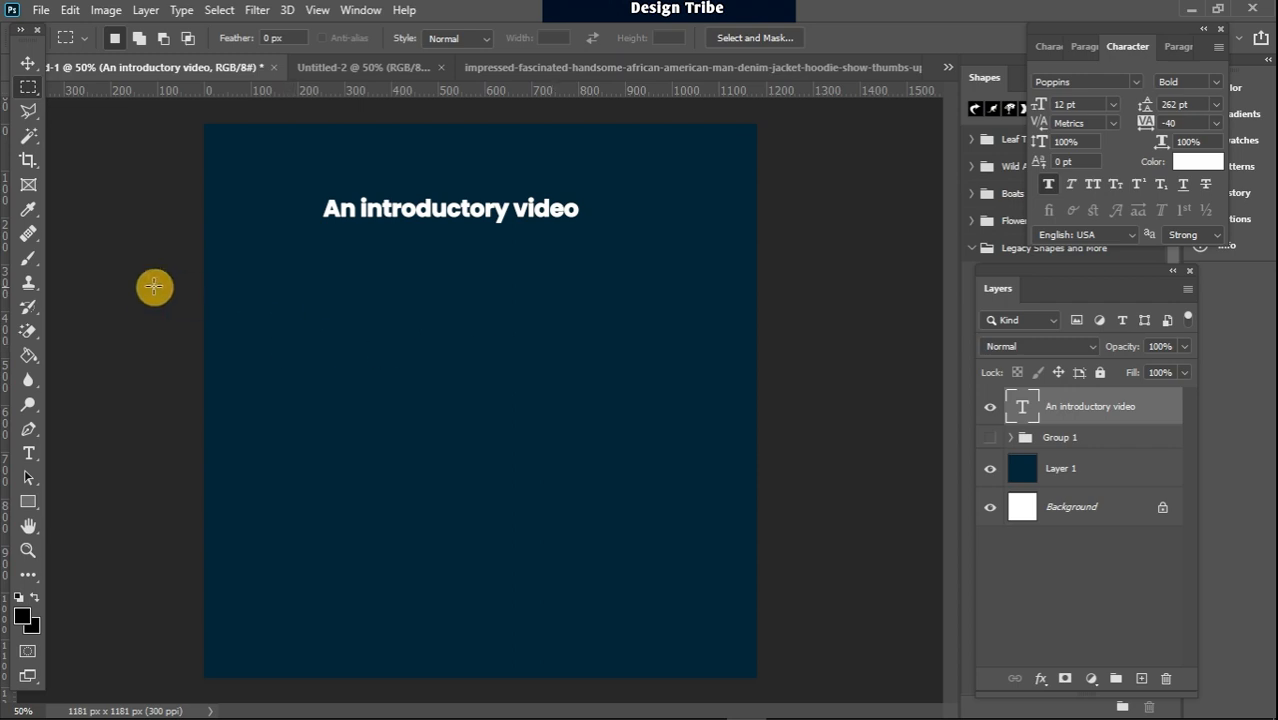
- Try pasting the copied paragraph as point text below the "An introductory video" heading and check how far its line extends
left_click(28, 455)
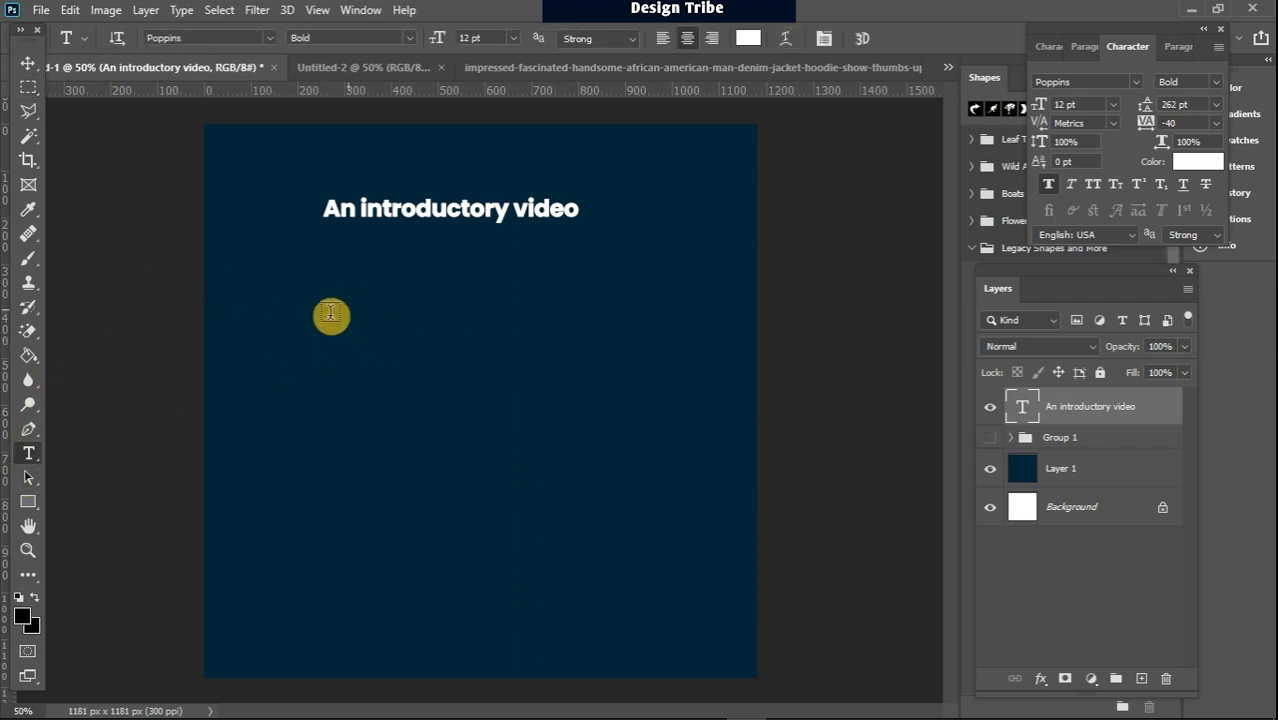
left_click(286, 325)
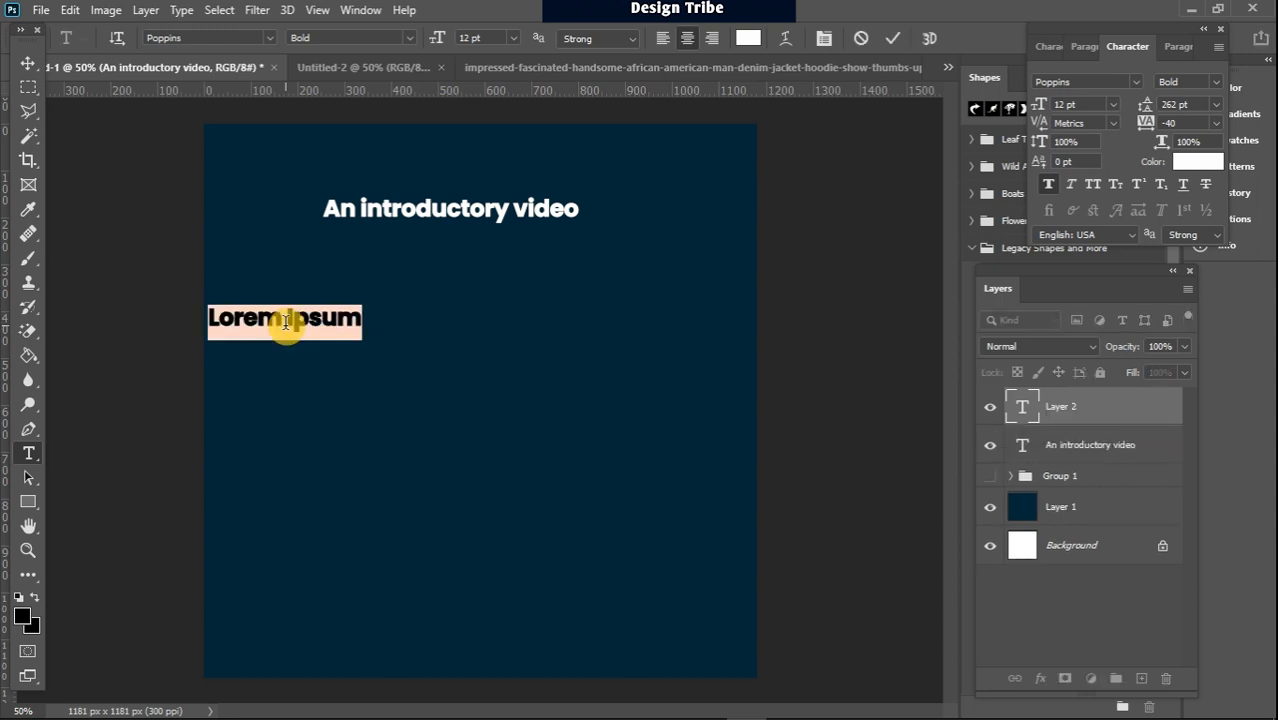
right_click(285, 322)
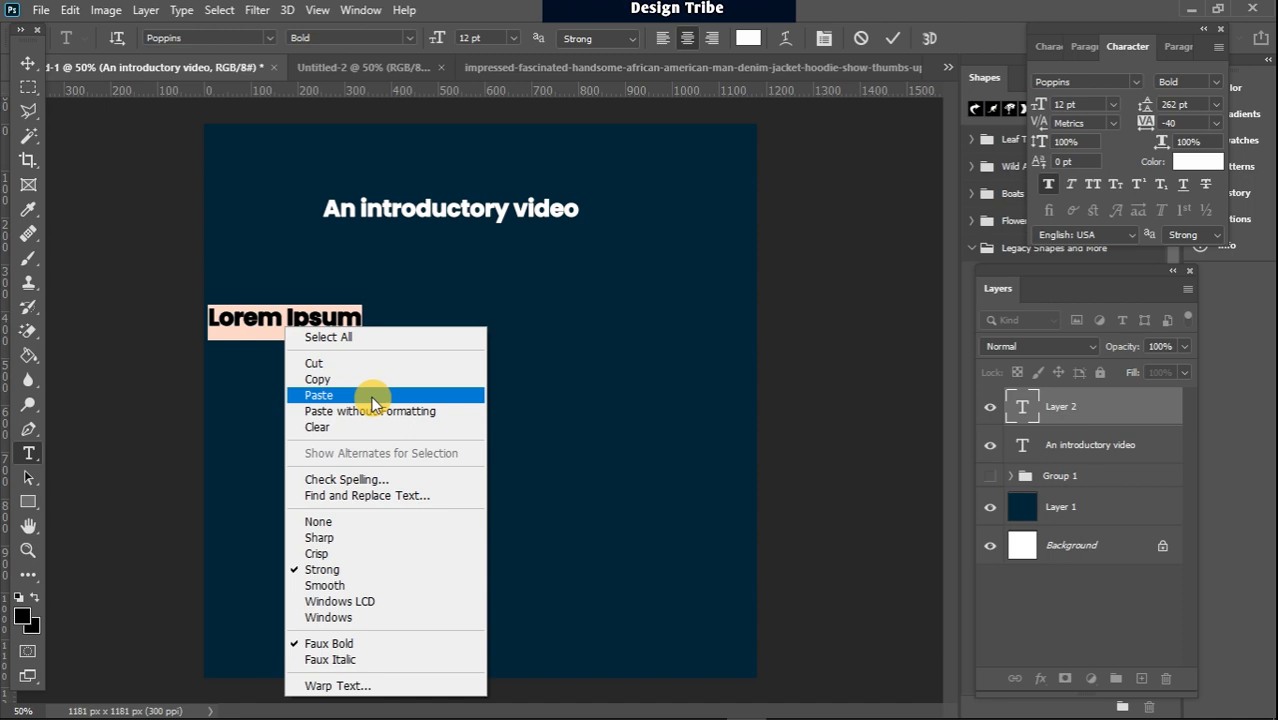
left_click(371, 396)
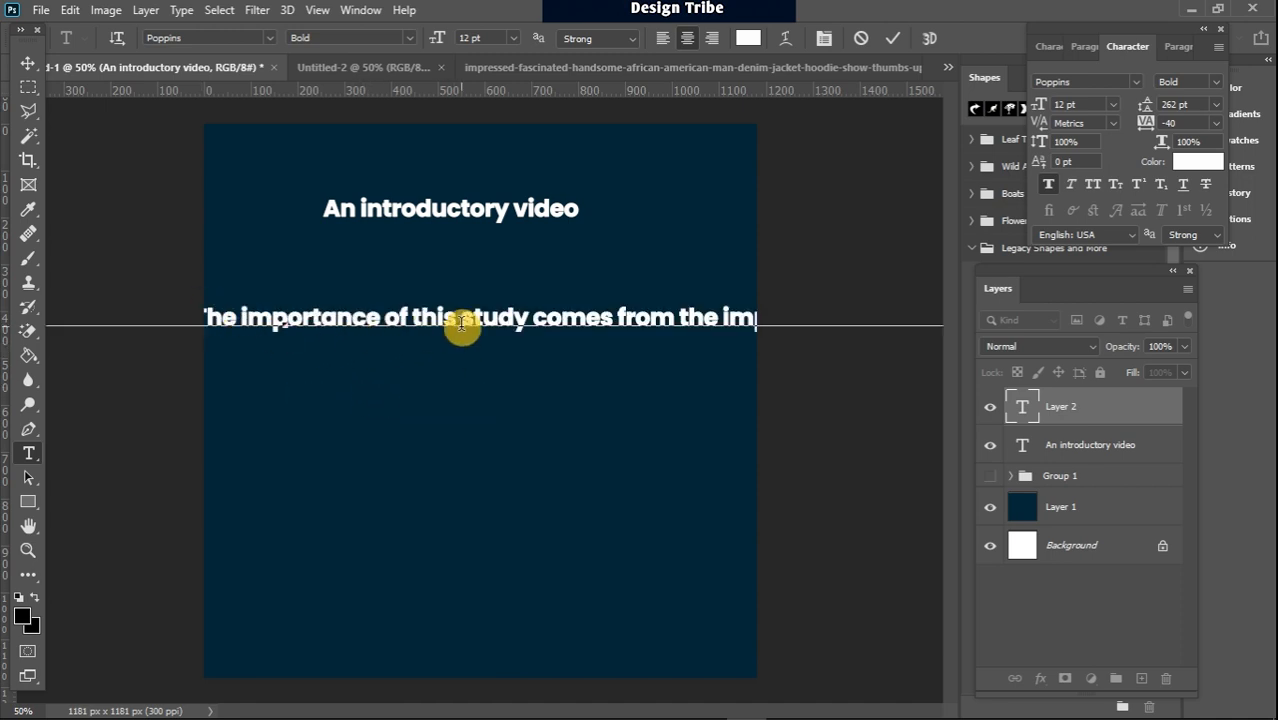
key("ctrl+minus")
key("ctrl+minus")
key("ctrl+minus")
key("ctrl+minus")
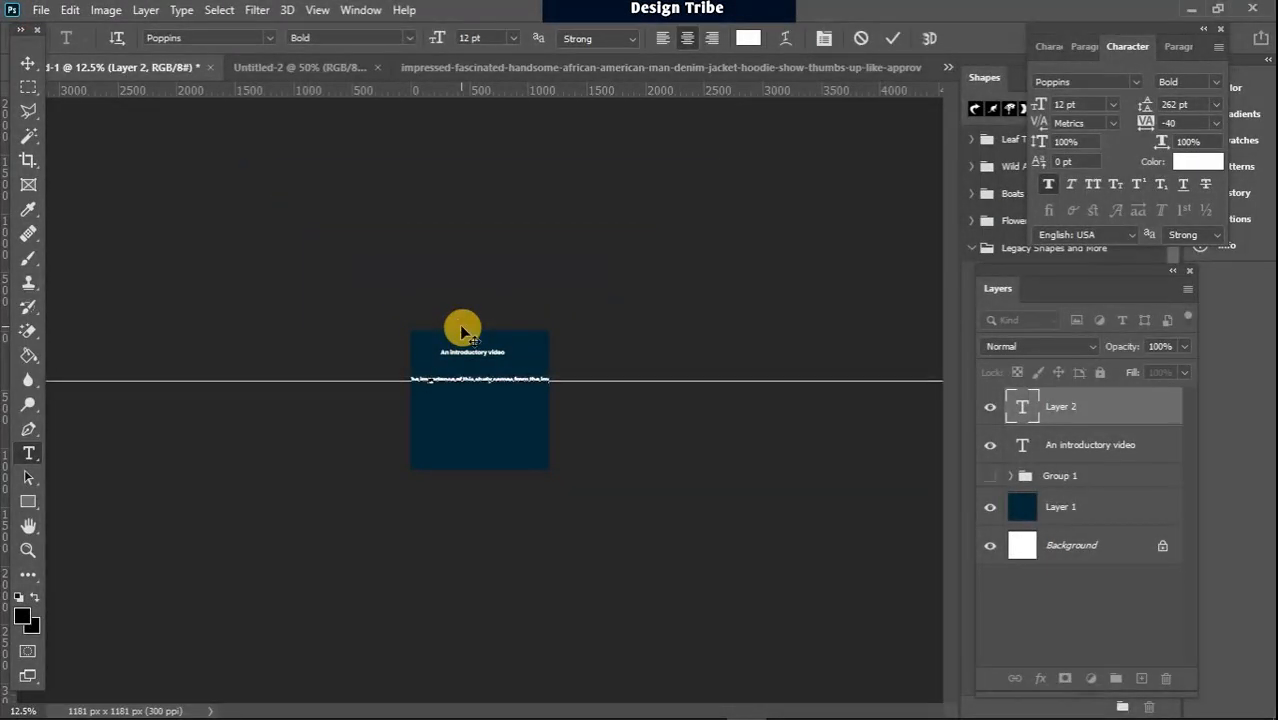
key("ctrl+plus")
key("ctrl+plus")
key("ctrl+plus")
key("ctrl+plus")
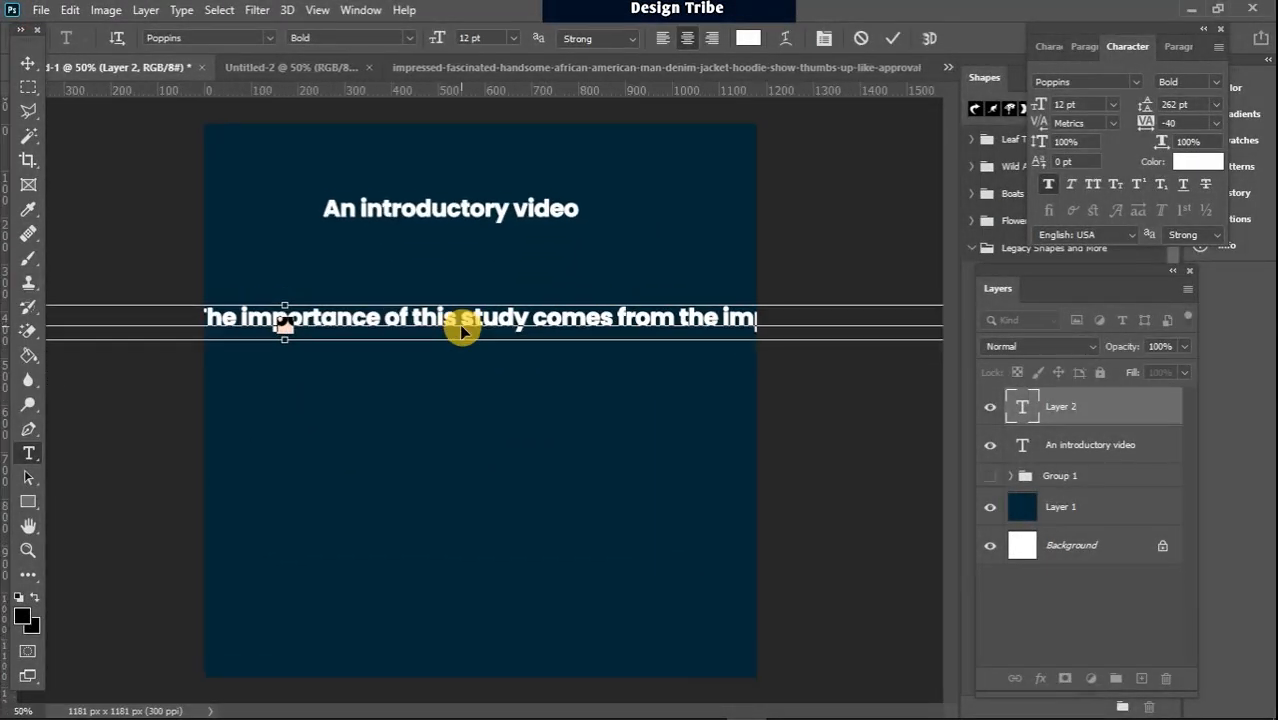
- Undo the pasted point text and clear its Lorem Ipsum placeholder
left_click(449, 333)
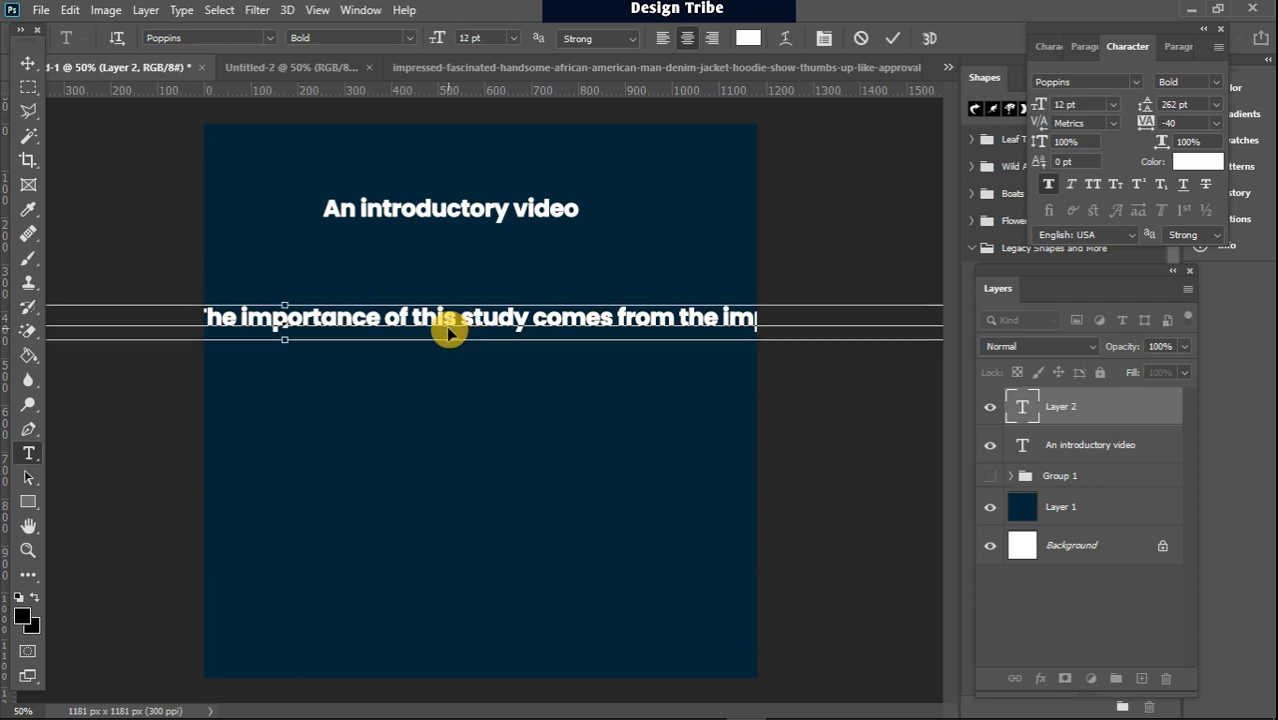
key("ctrl+z")
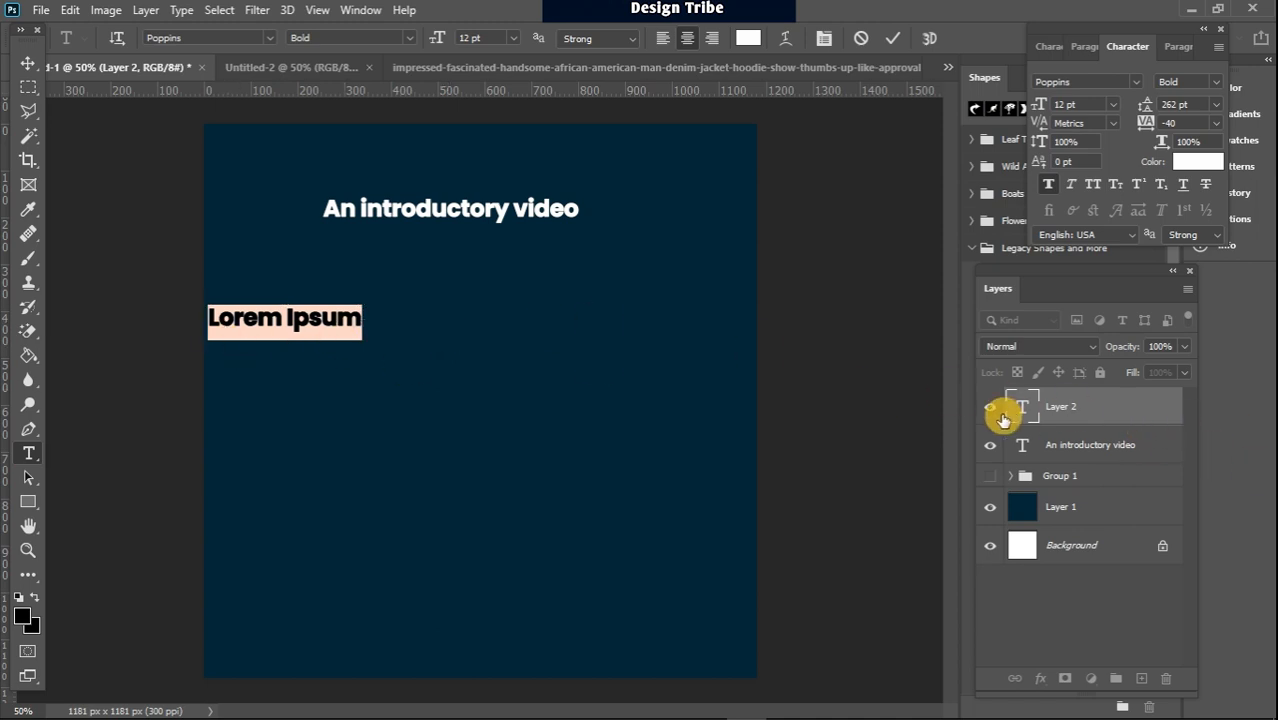
key("BackSpace")
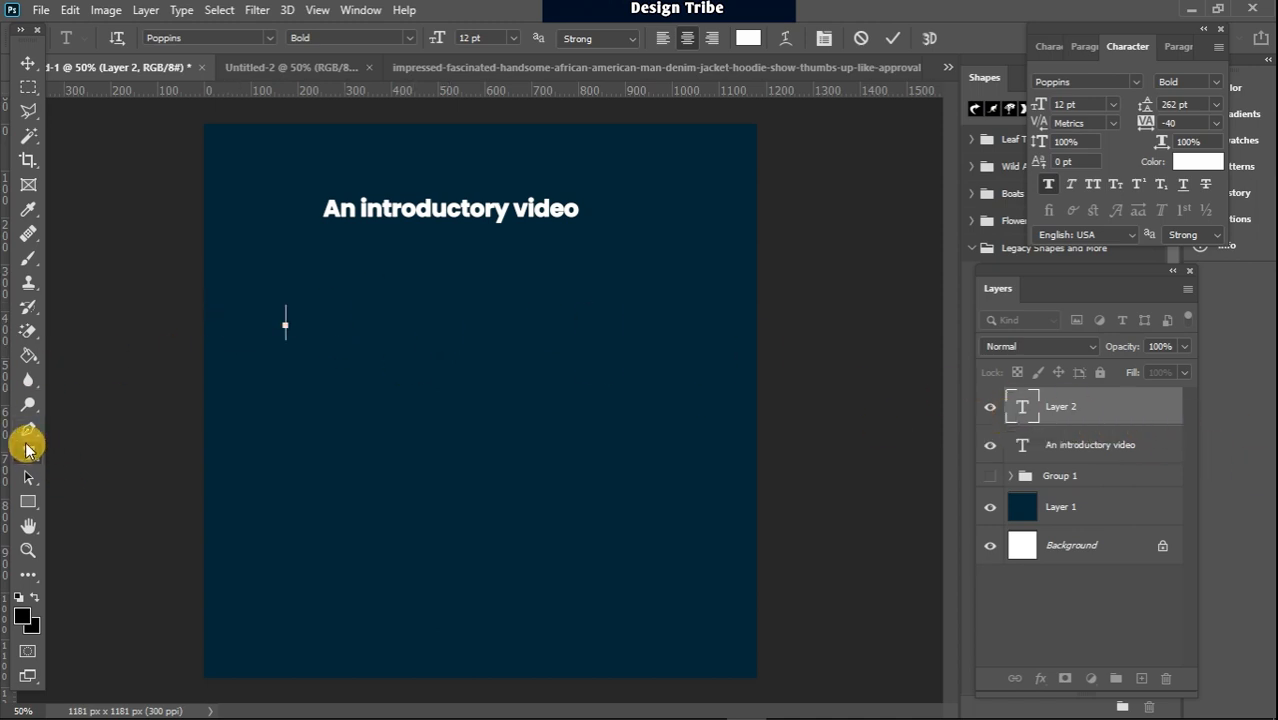
left_click(28, 63)
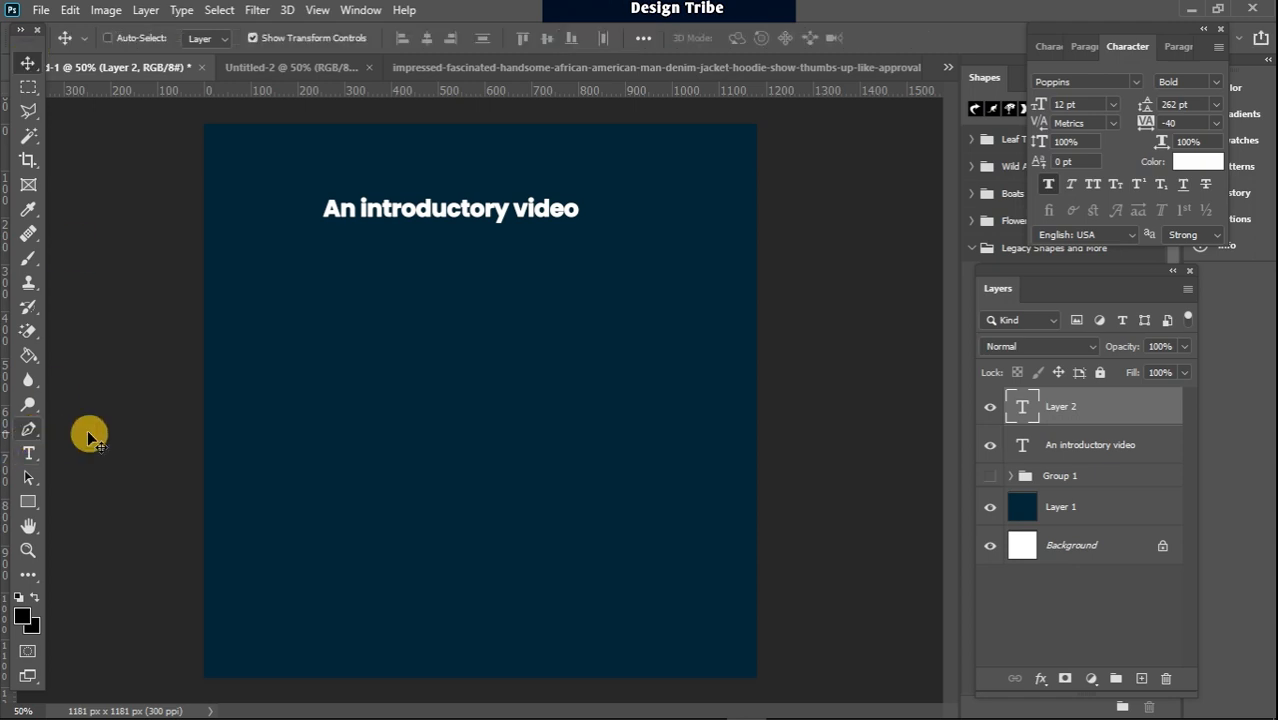
- Create a wide paragraph text box below the heading and fill it with the copied paragraph starting "conscious and demanding because"
left_click(28, 454)
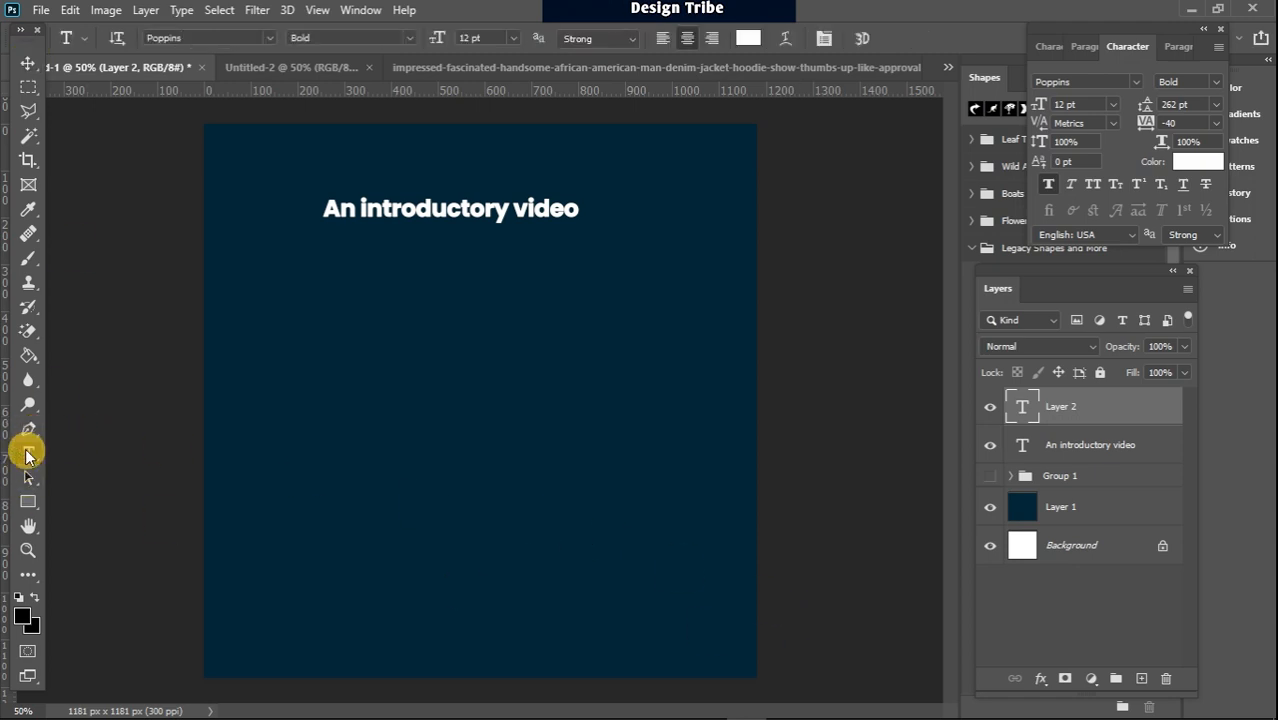
left_click_drag(265, 283, 711, 556)
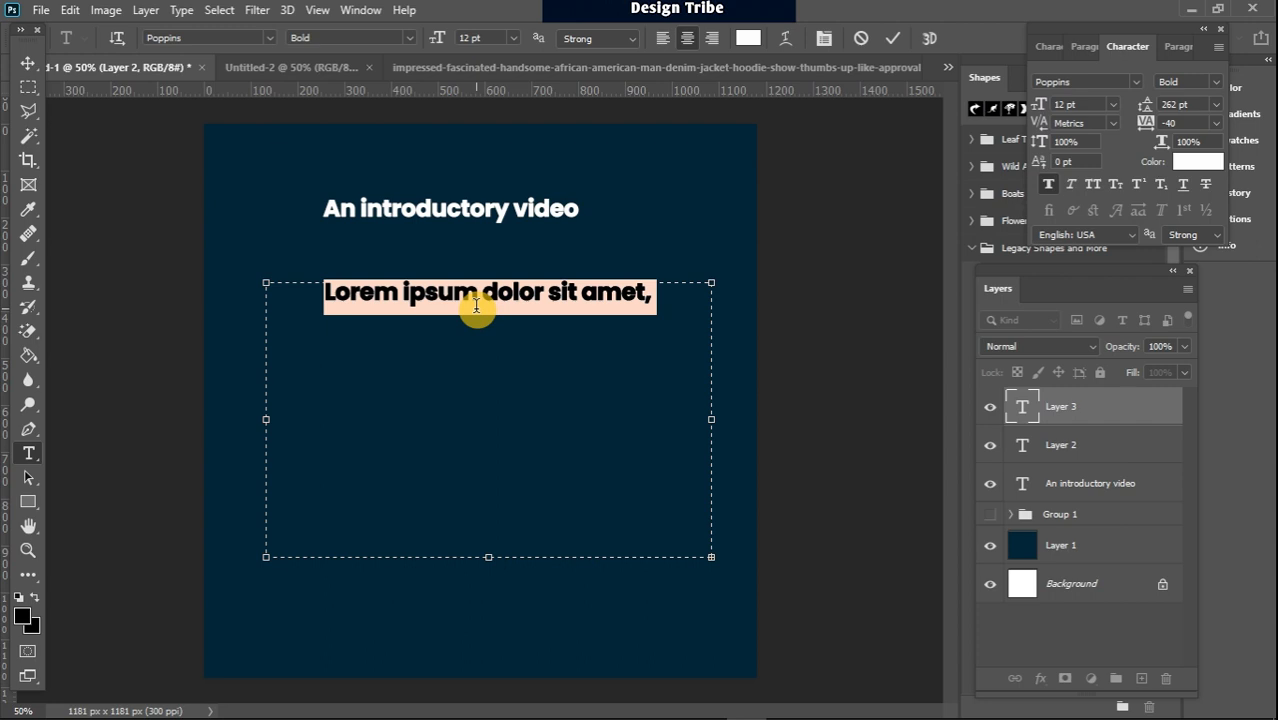
type("conscious and demanding because")
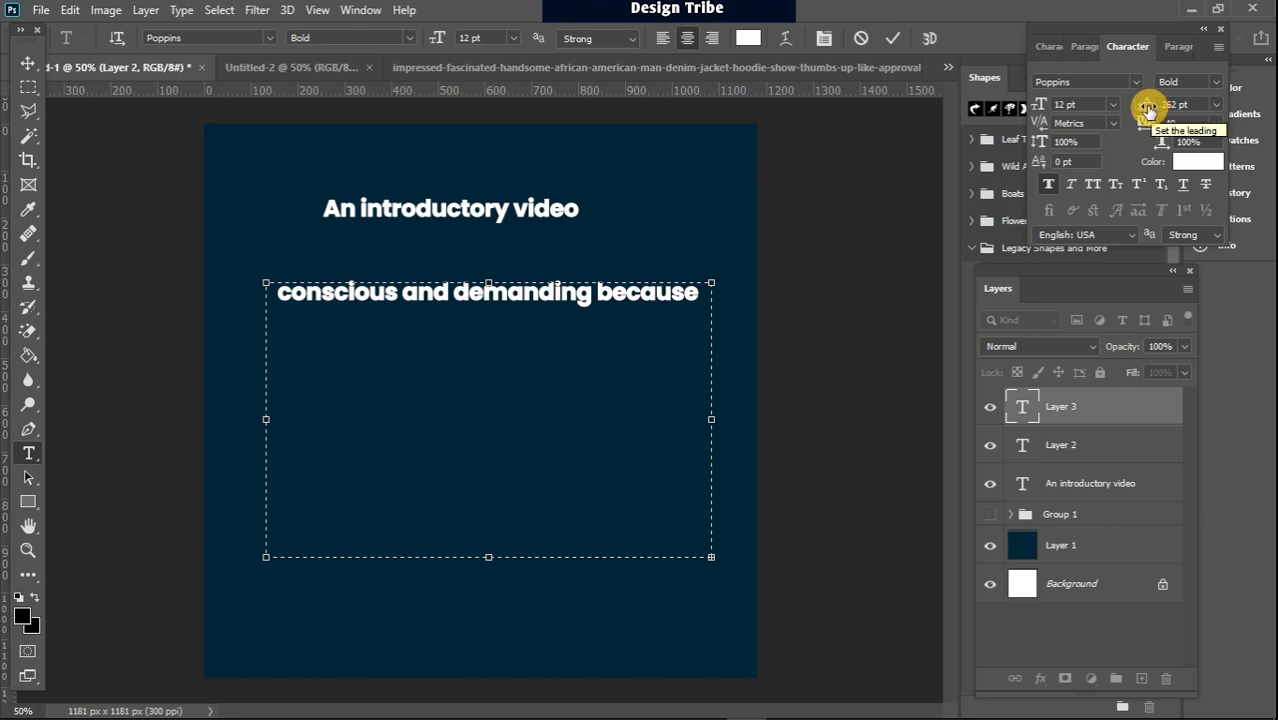
- Set the leading of all the text in the paragraph box to Auto
left_click(1217, 105)
left_click(1200, 122)
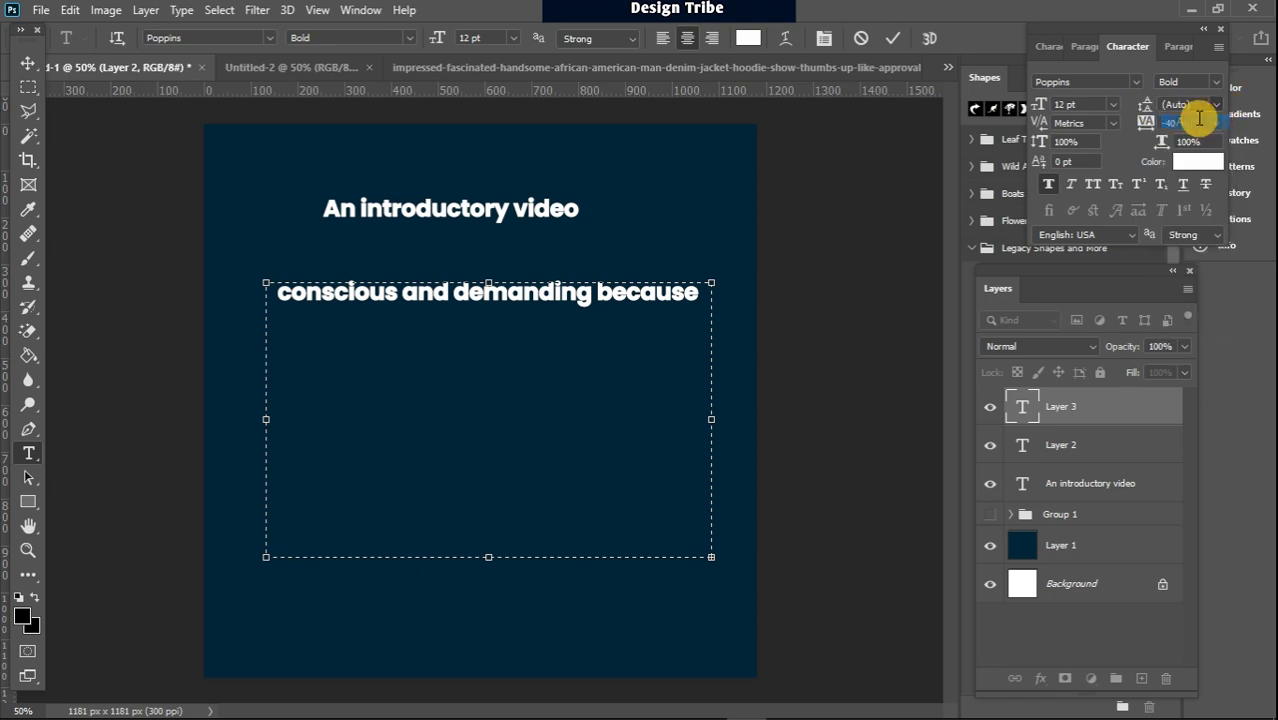
left_click(445, 420)
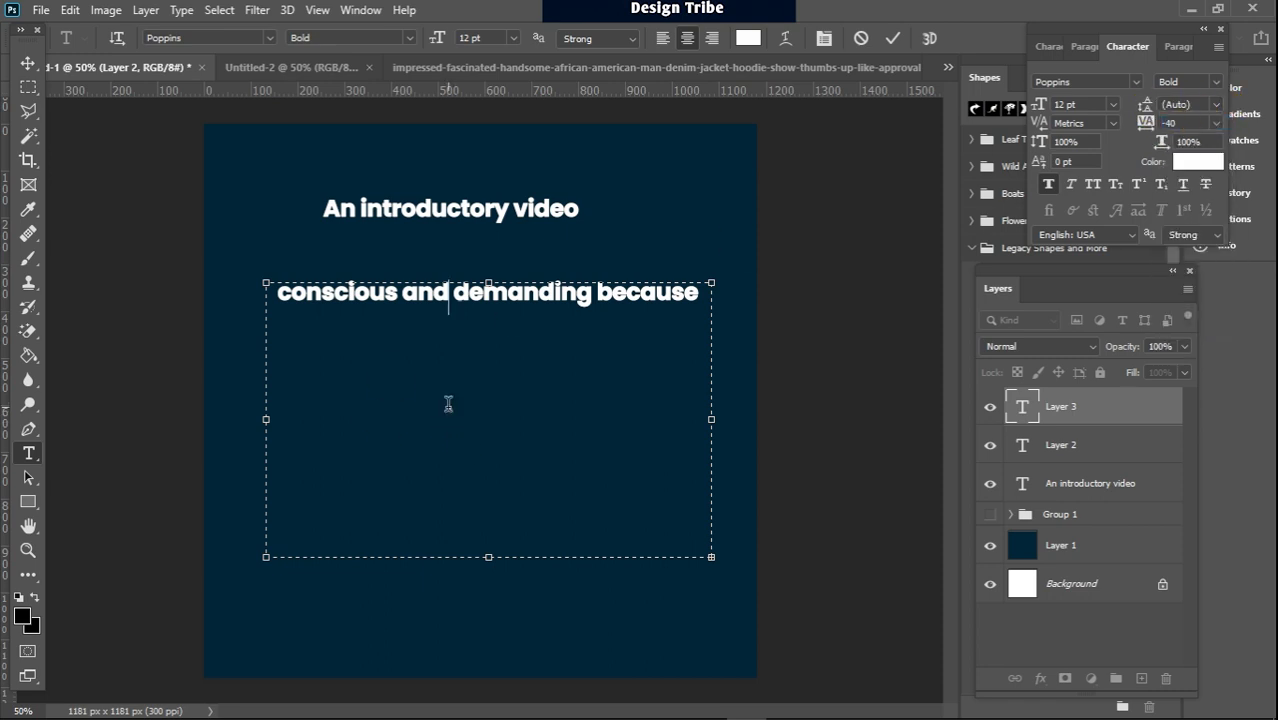
key("ctrl+a")
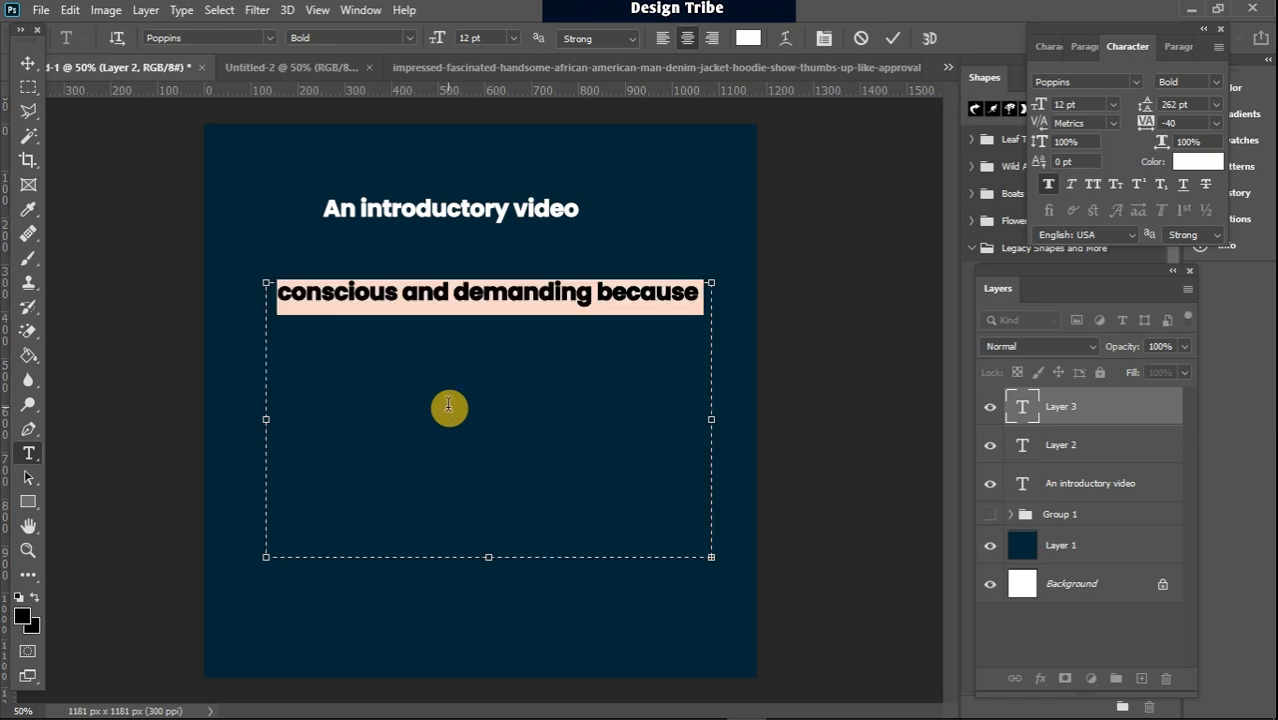
left_click(470, 304)
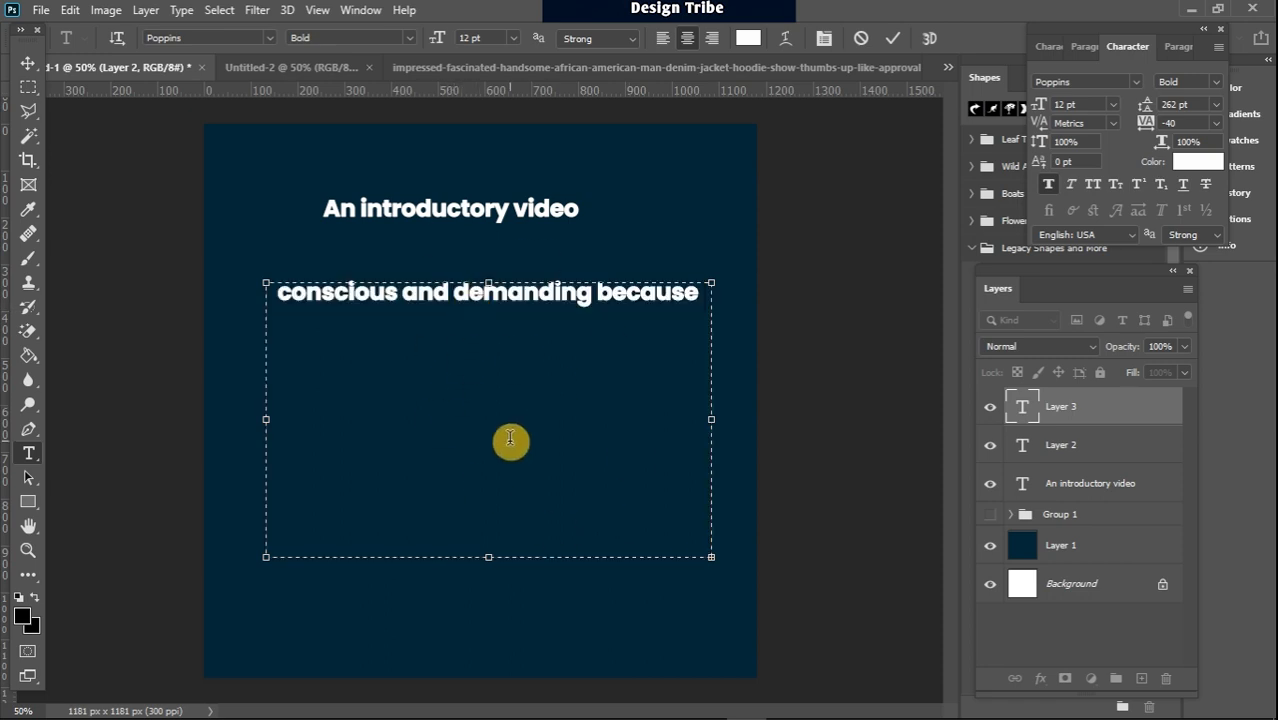
key("ctrl+a")
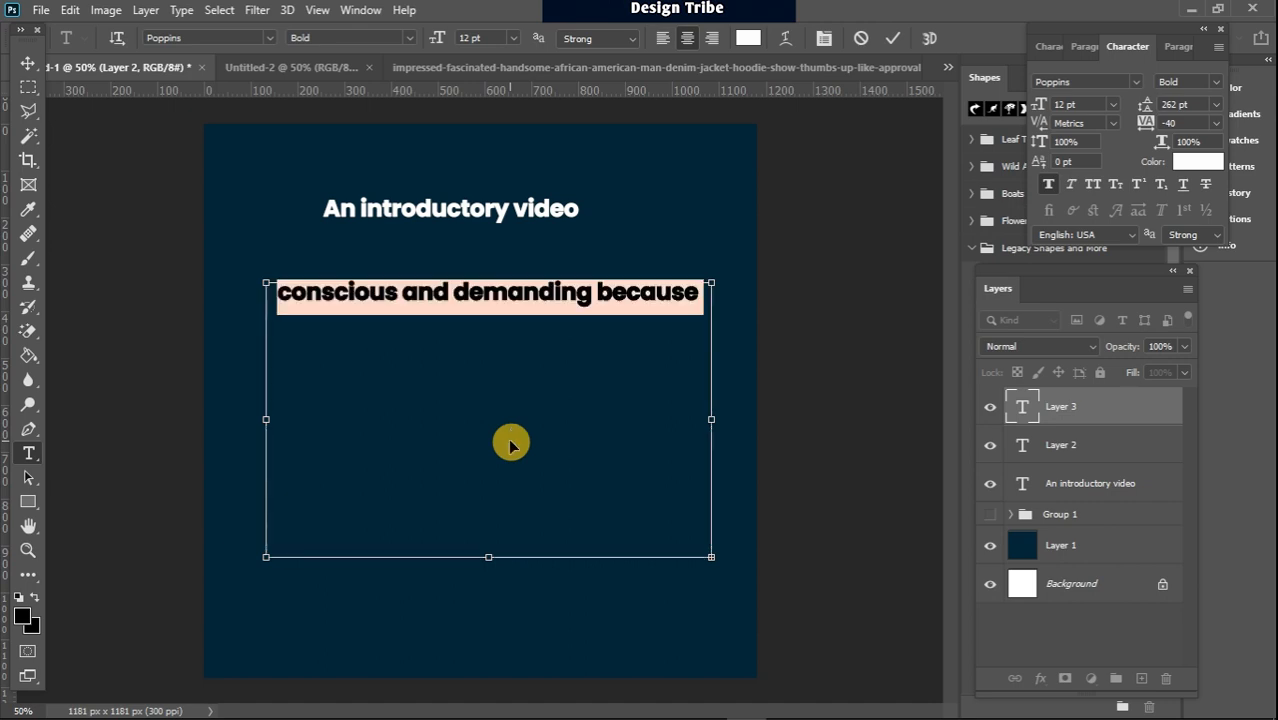
left_click(1218, 104)
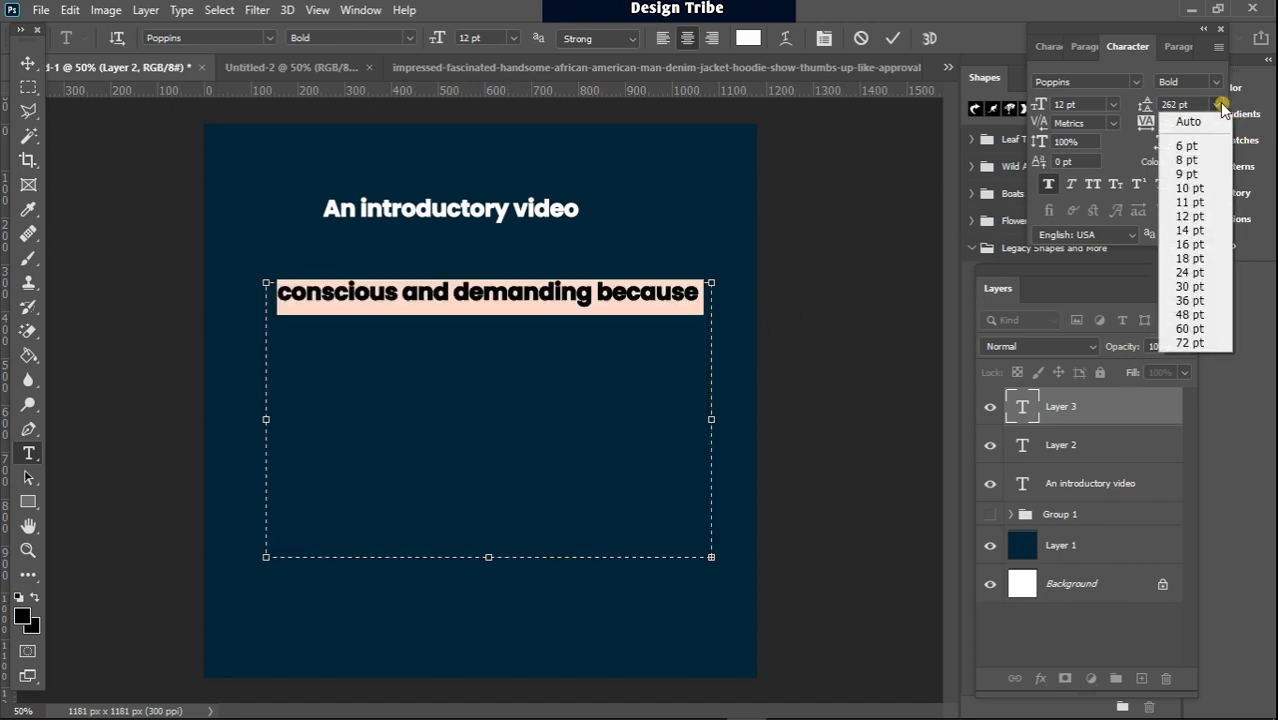
left_click(1205, 122)
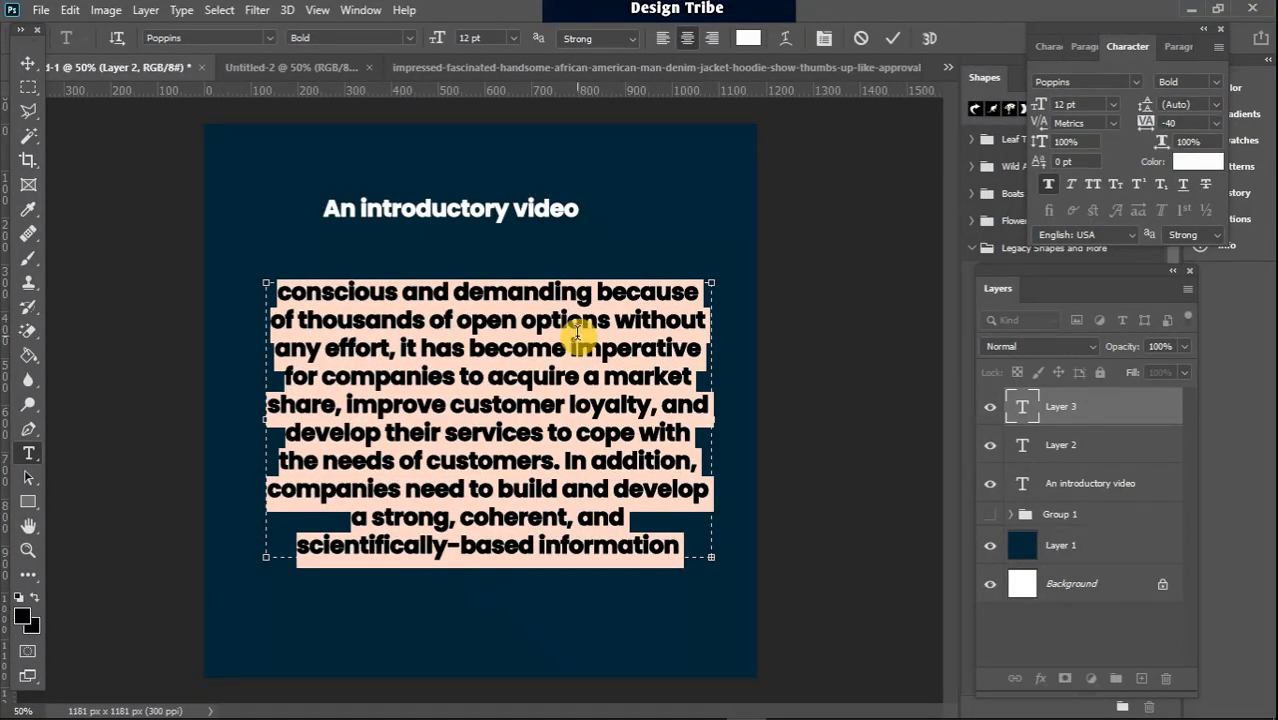
- Set the paragraph's font size to 11 pt, try right alignment, and settle on left alignment
left_click(512, 38)
left_click(489, 135)
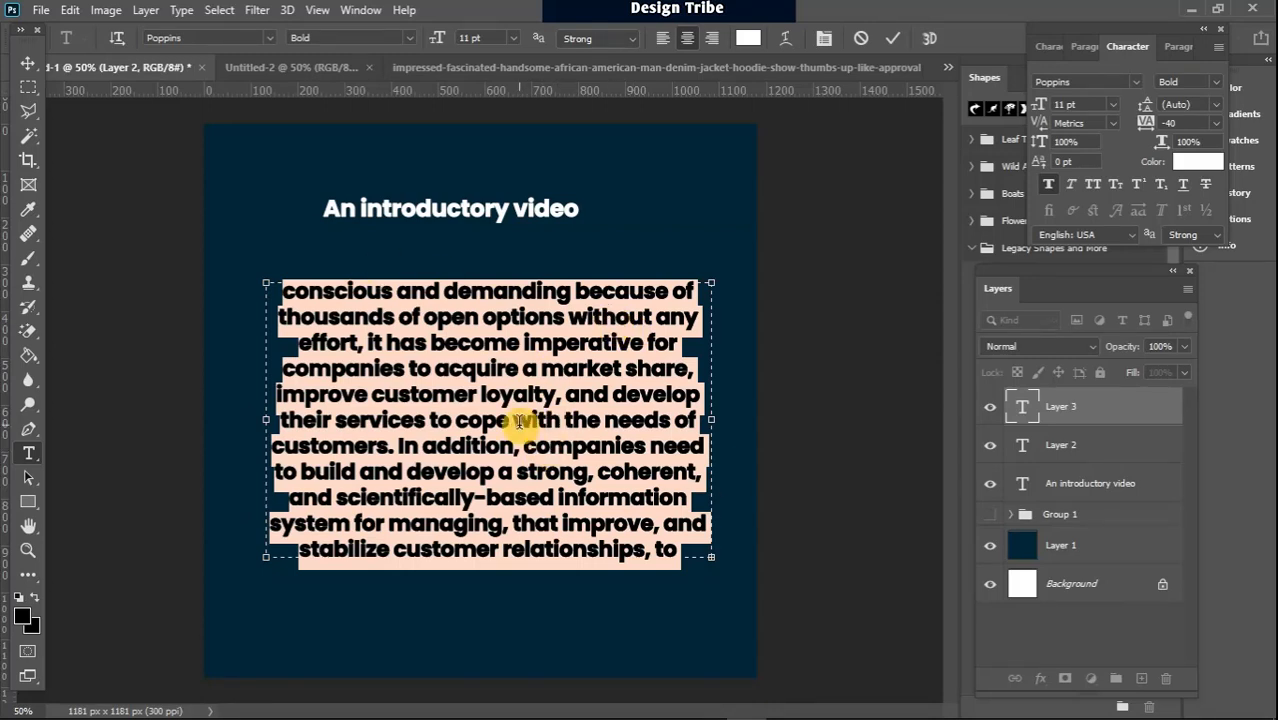
left_click(663, 40)
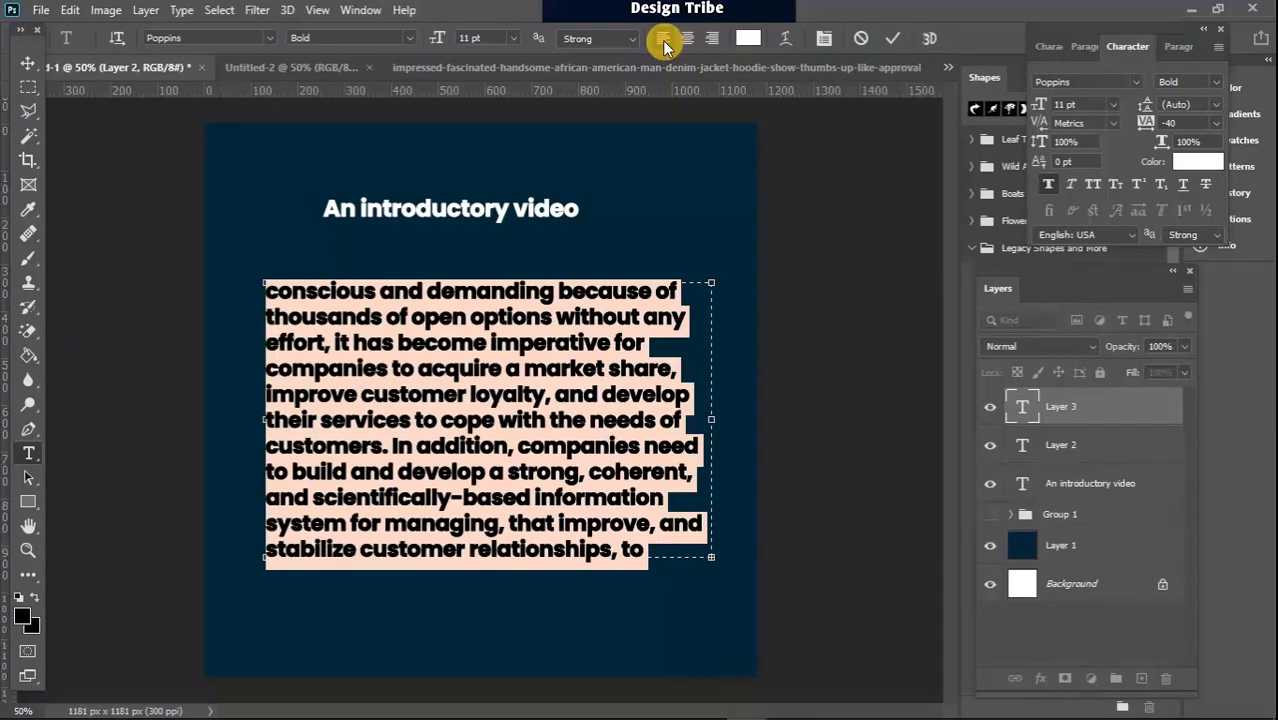
left_click(713, 40)
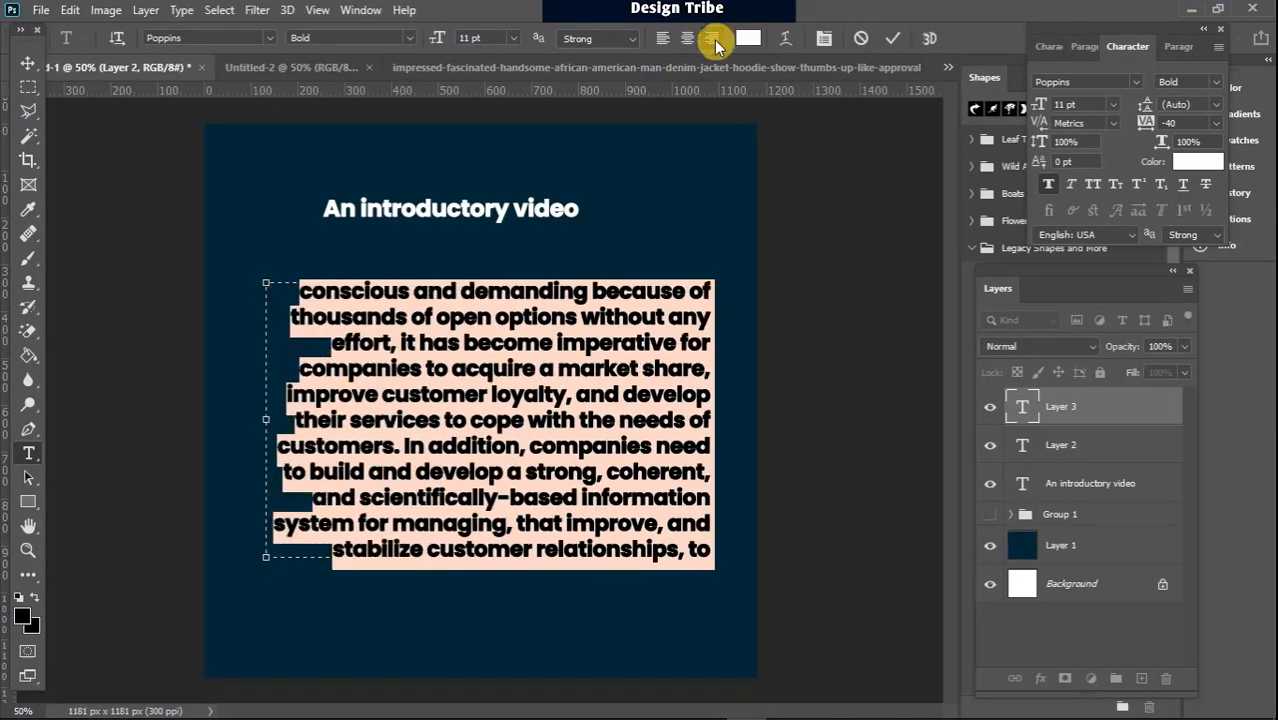
left_click(665, 40)
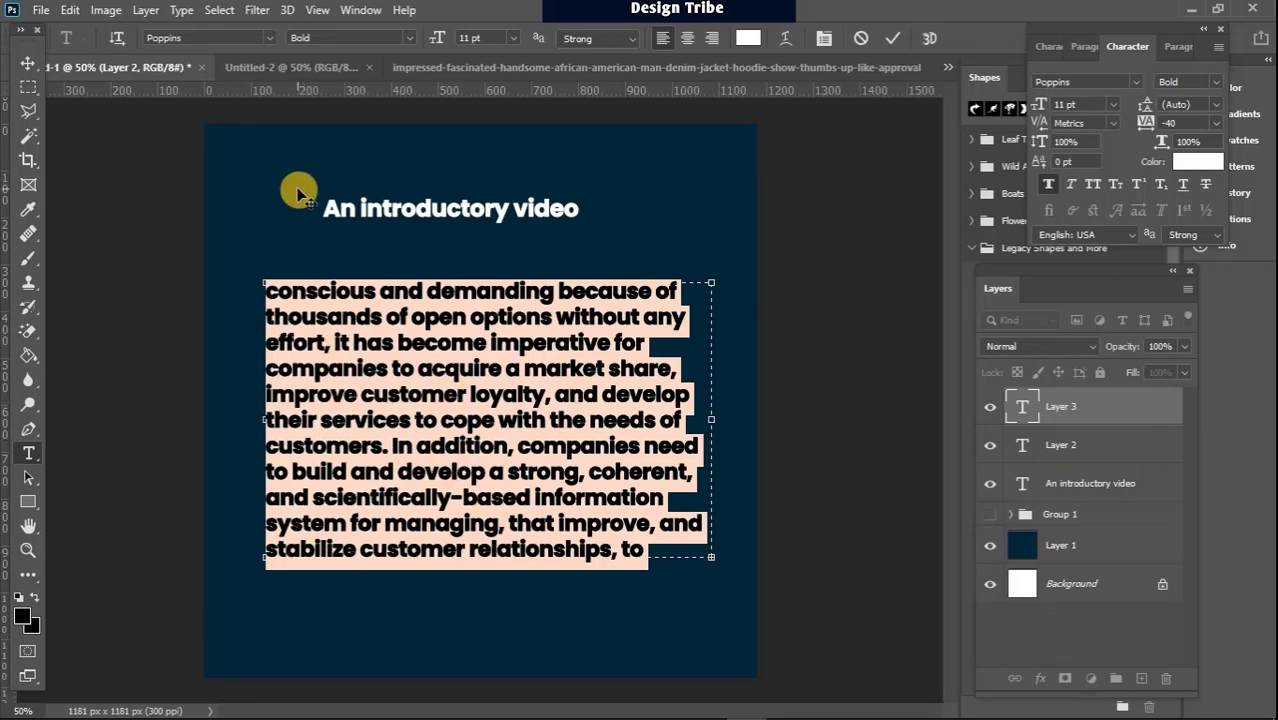
- Try the All Hooked Up font on the paragraph and check which styles it offers
left_click(269, 38)
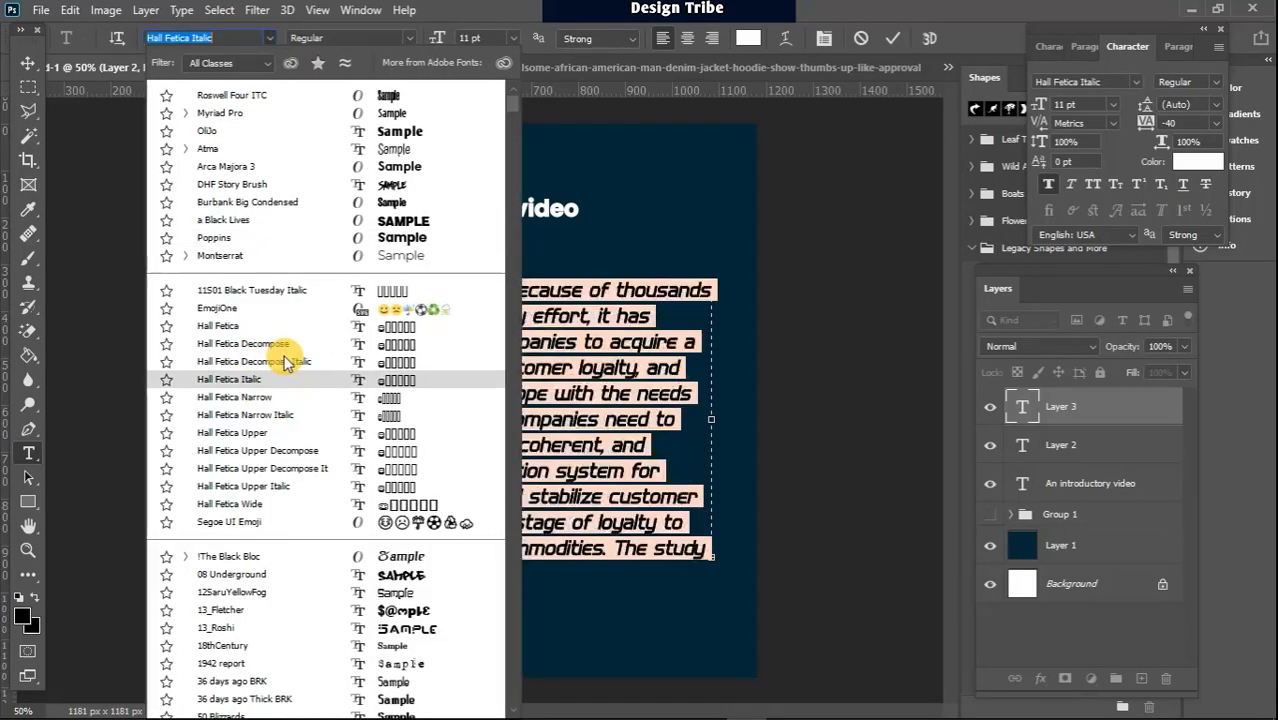
scroll(286, 364, "down", 5)
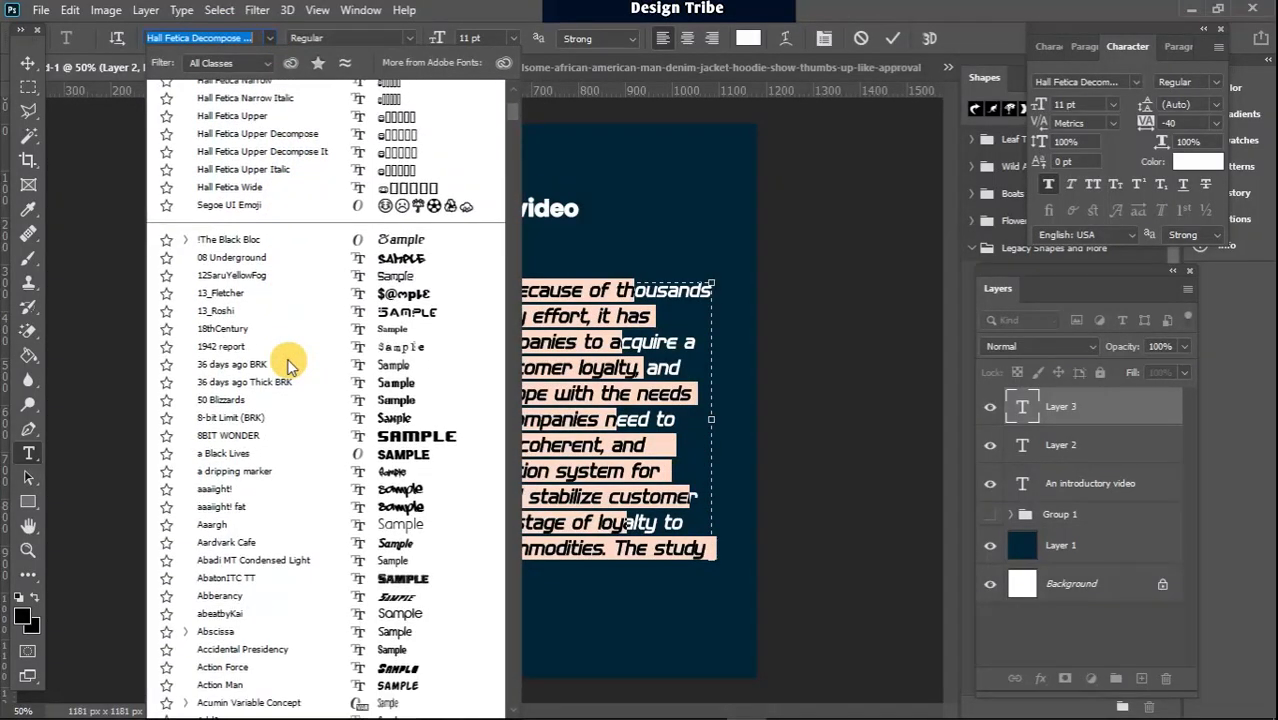
scroll(286, 364, "down", 10)
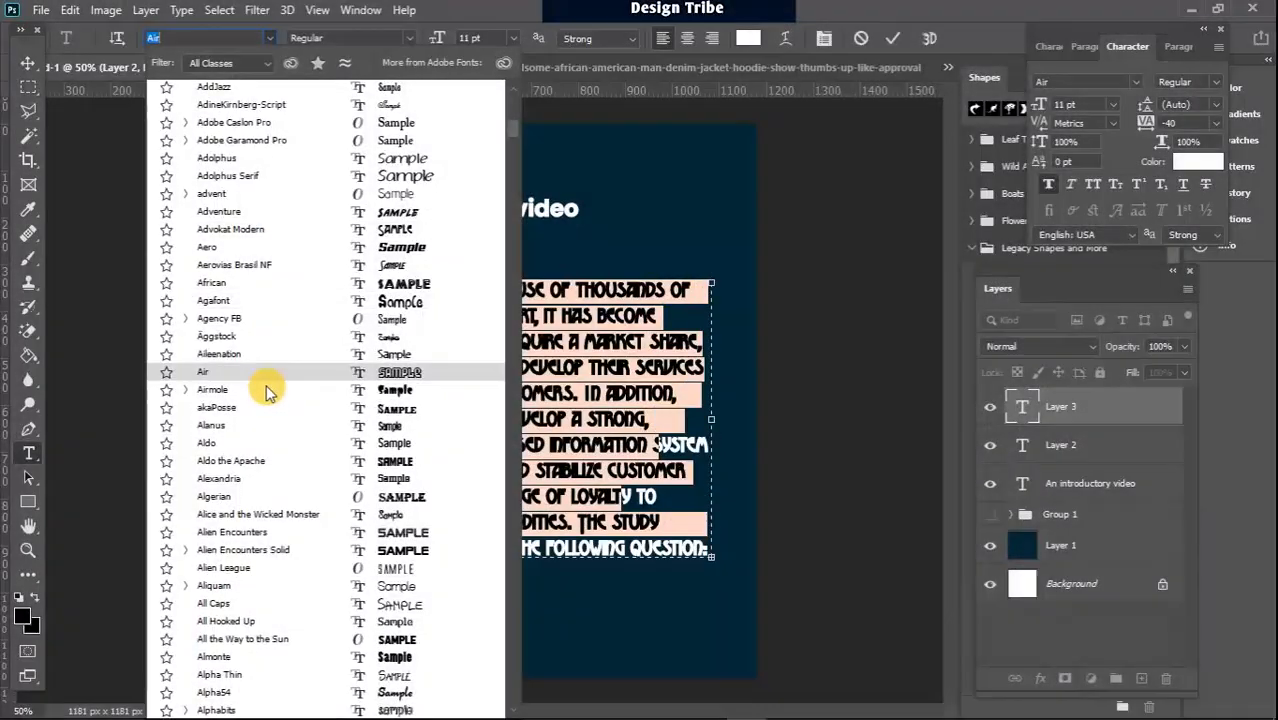
scroll(268, 390, "down", 3)
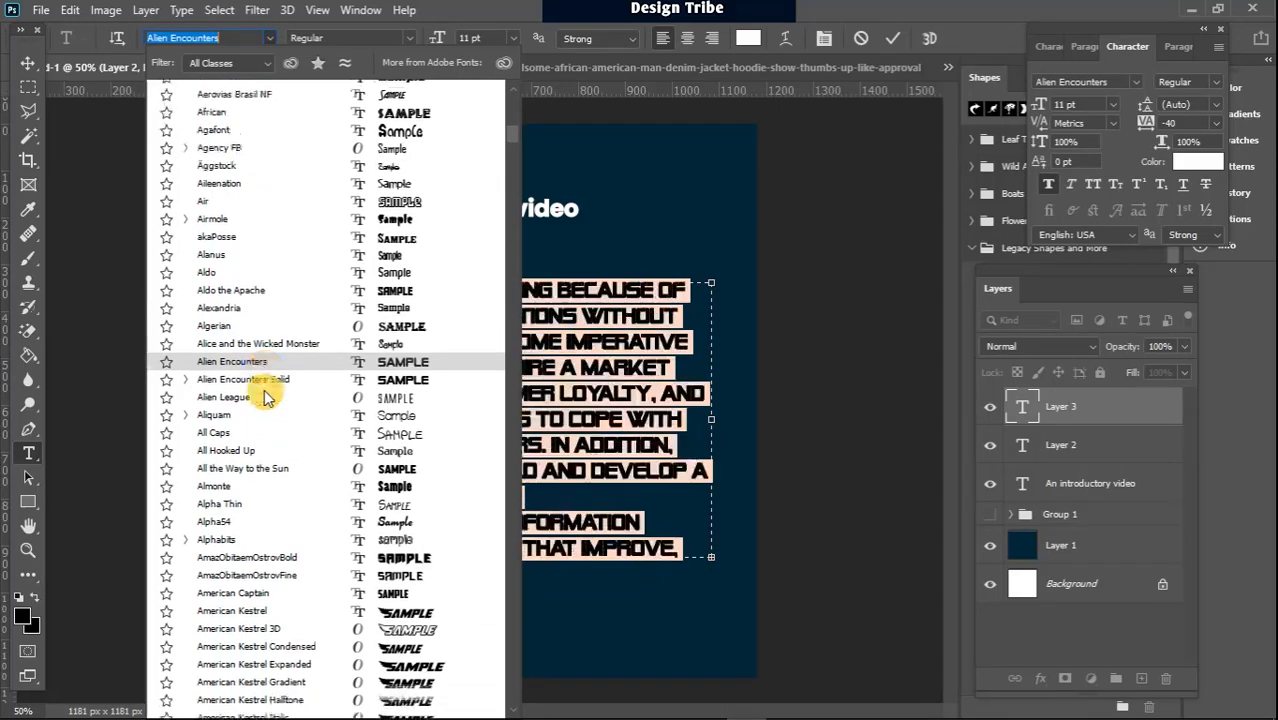
scroll(265, 390, "down", 1)
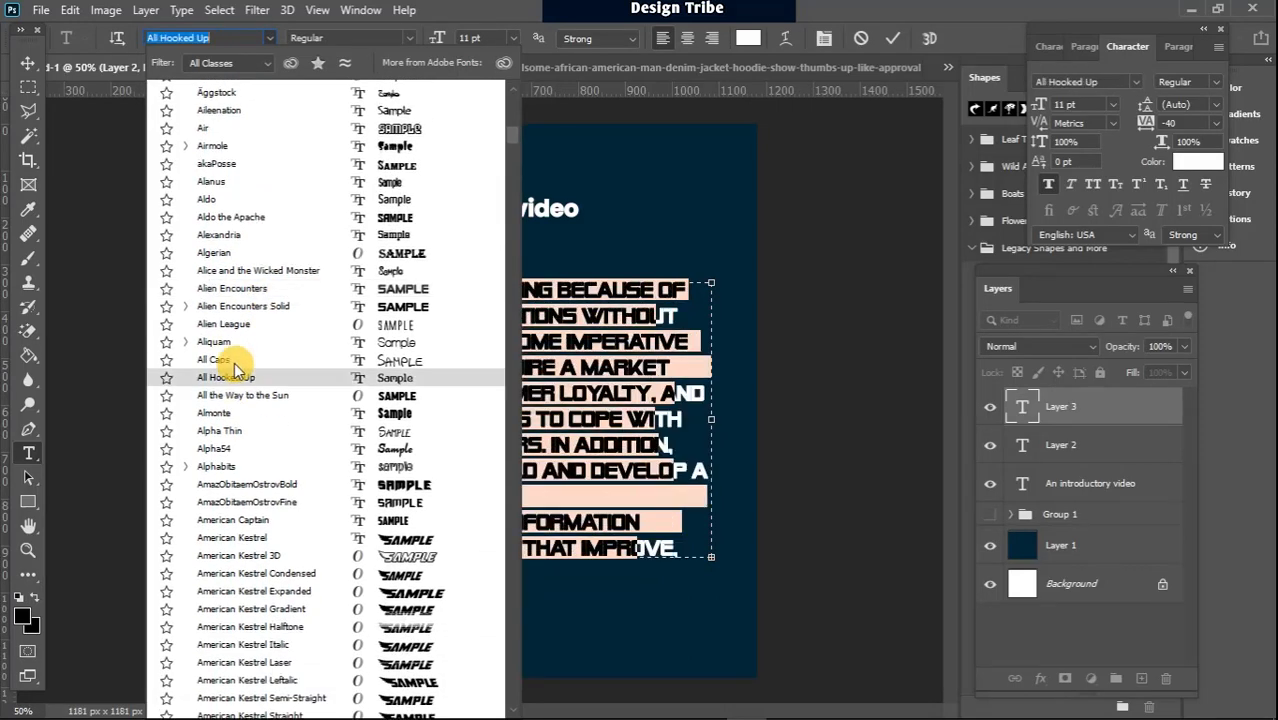
left_click(285, 384)
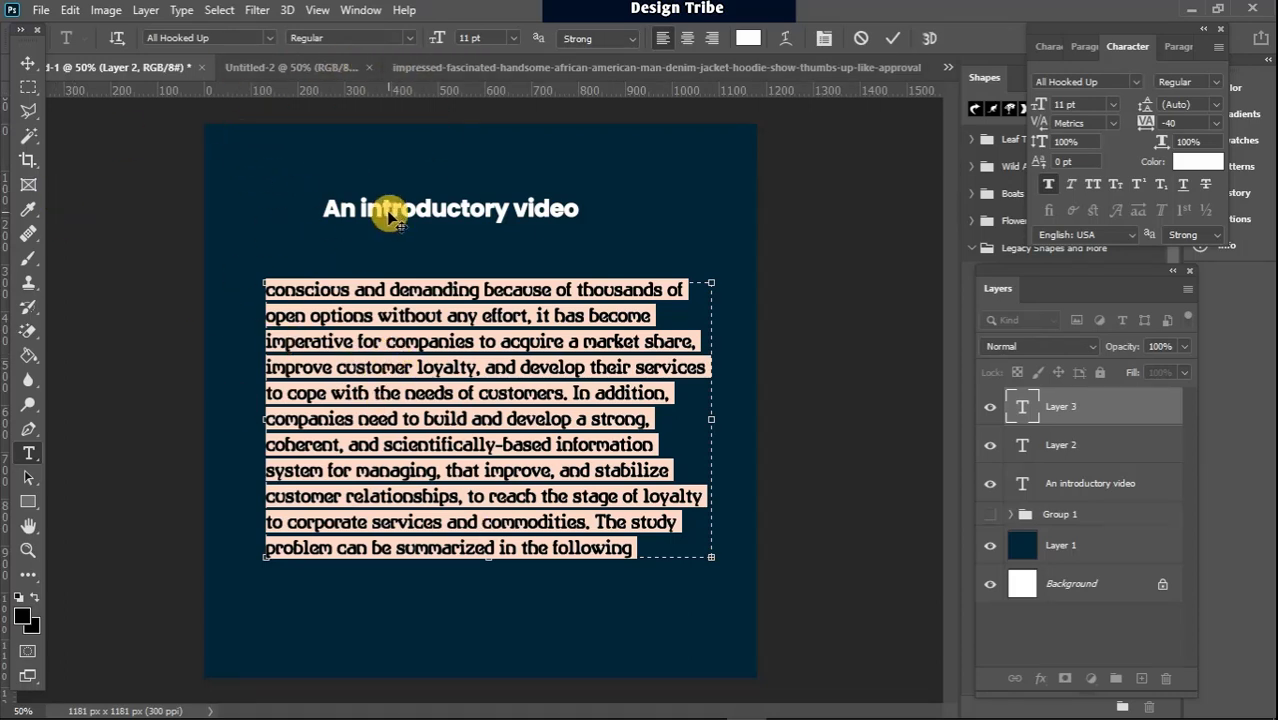
left_click(410, 40)
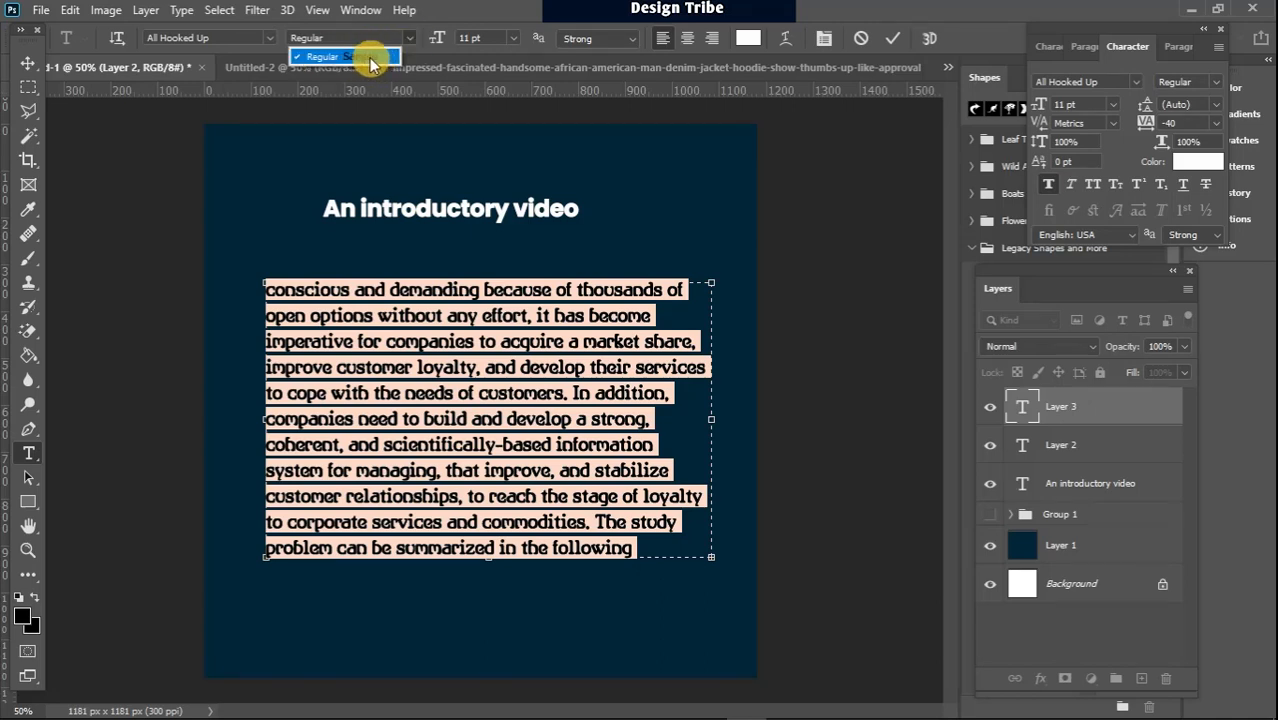
left_click(412, 38)
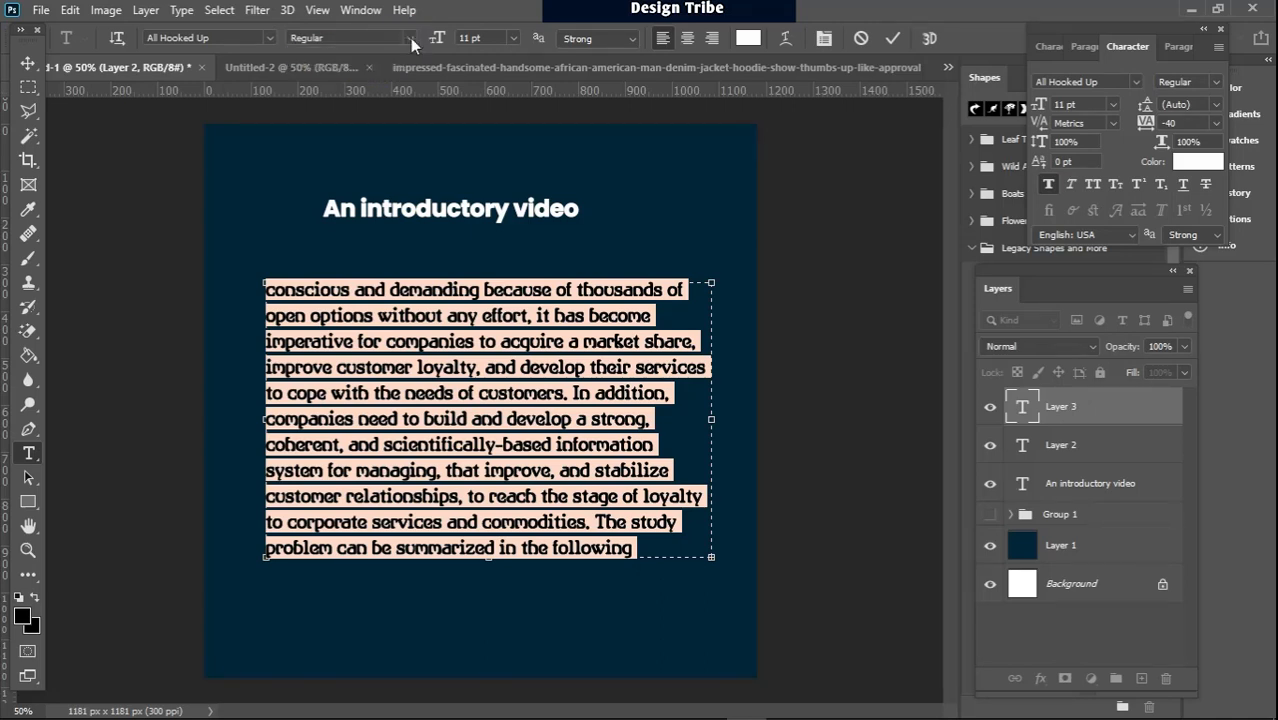
- Search the fonts for "montse" and set the paragraph's font to Montserrat Thin
left_click(240, 37)
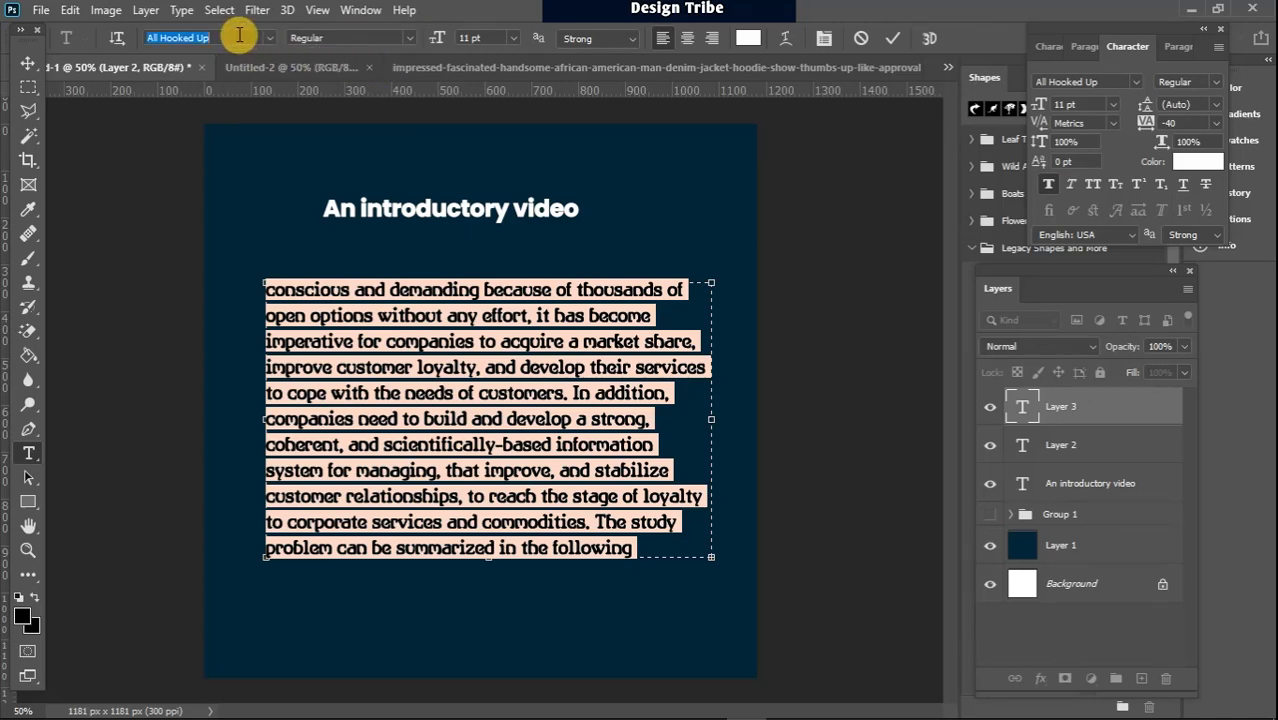
type("mont")
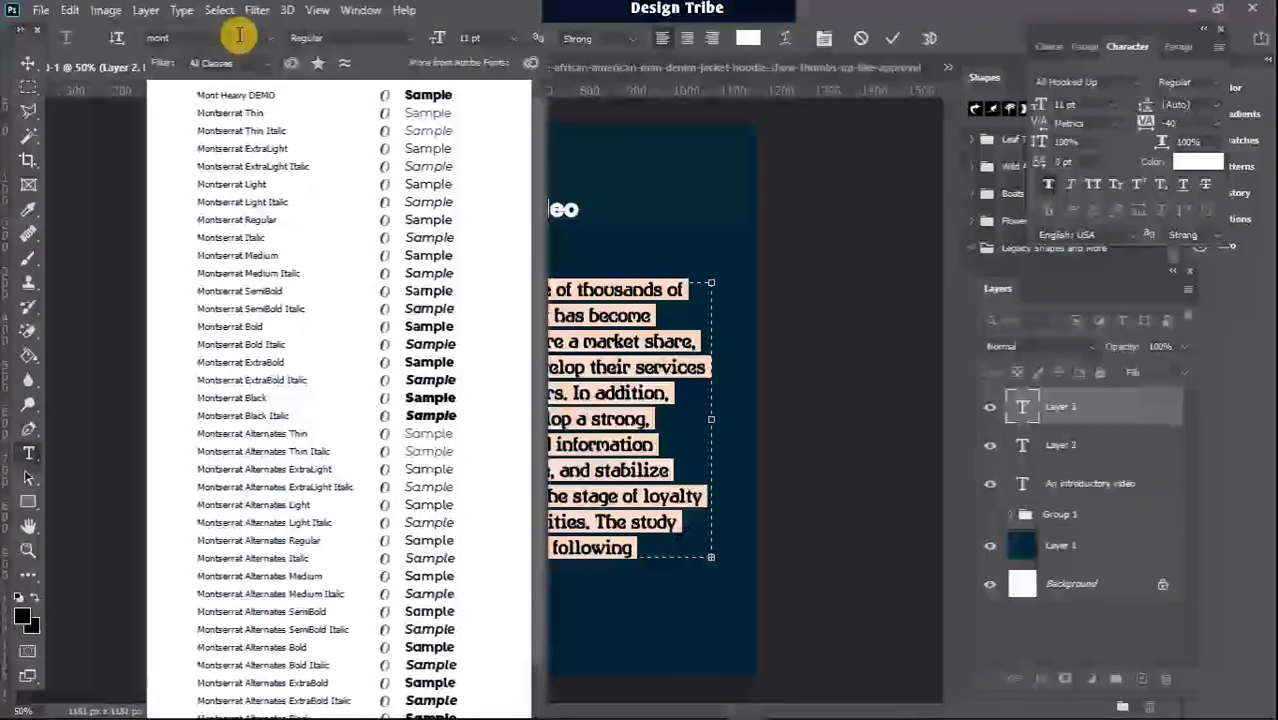
type("s")
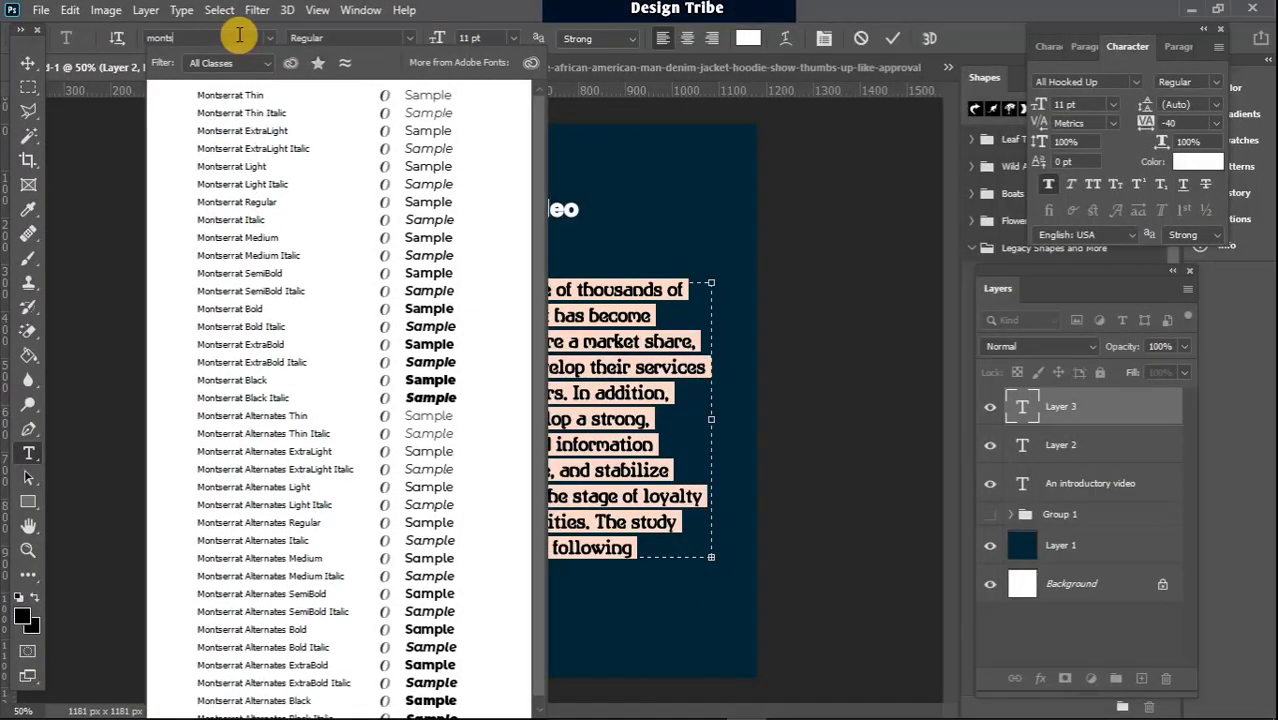
type("e")
left_click(219, 95)
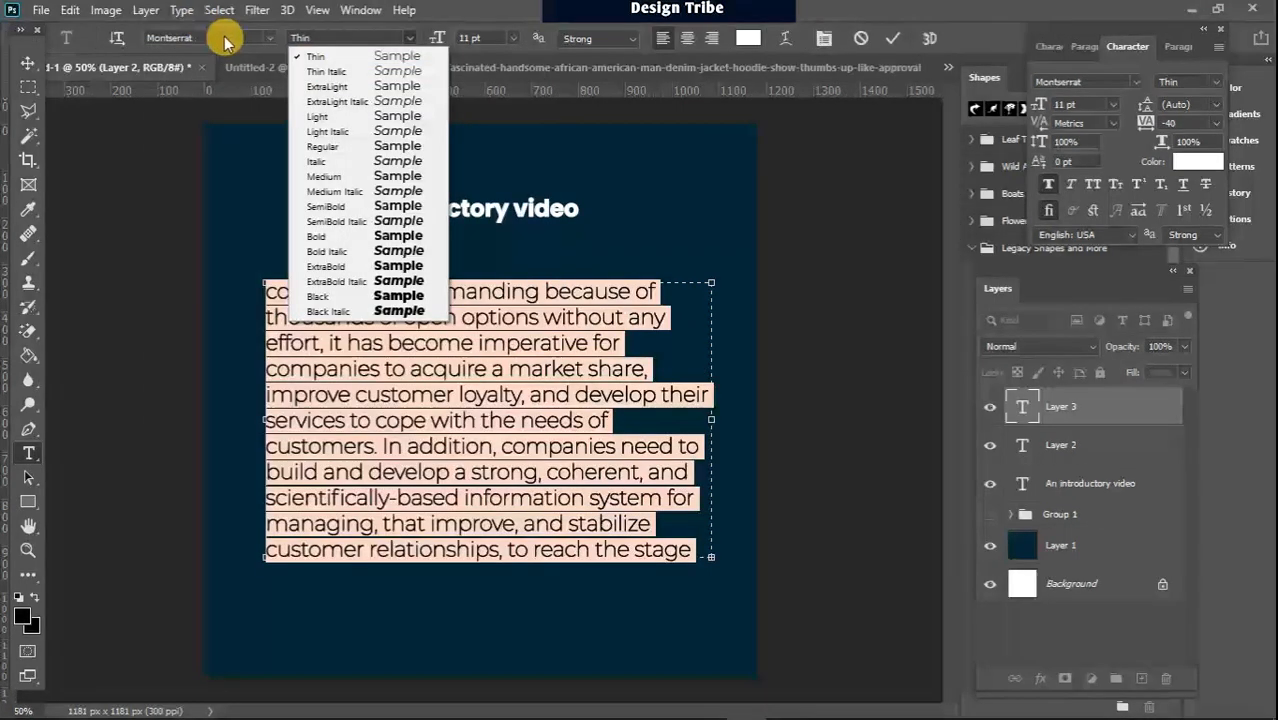
- Browse the Montserrat styles, try SemiBold on the paragraph, and settle on Light Italic
left_click(225, 38)
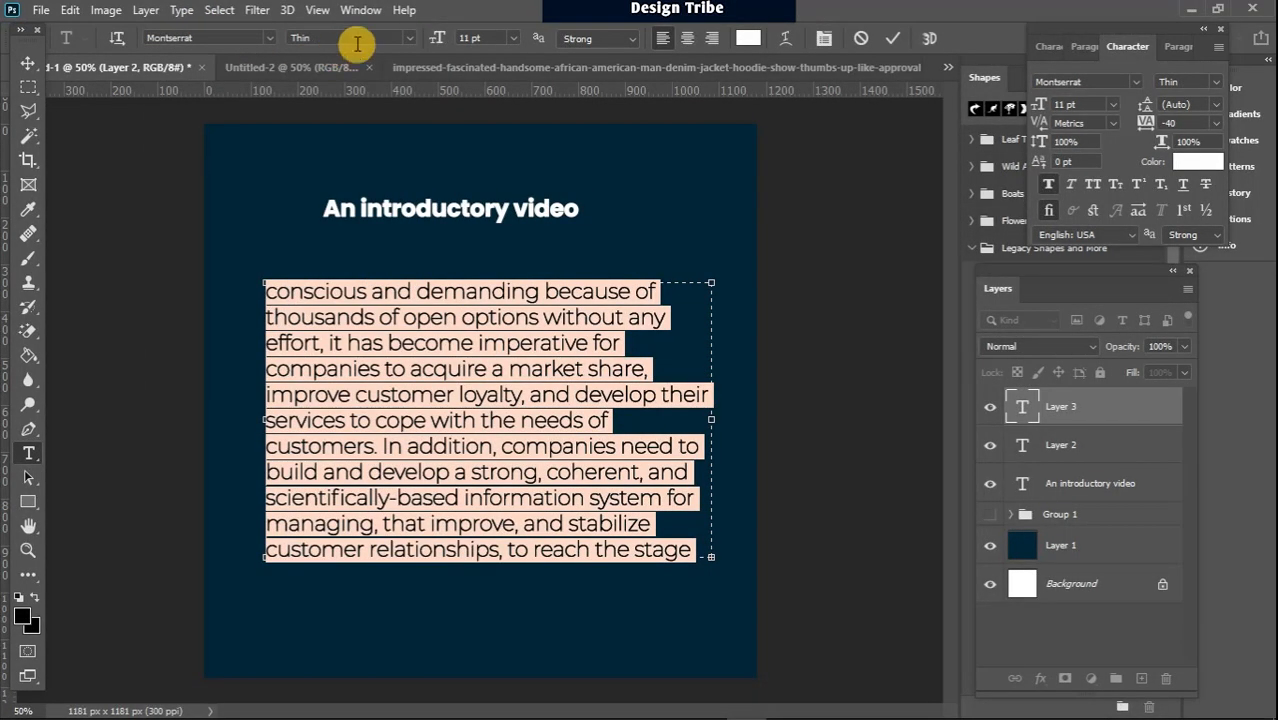
left_click(408, 38)
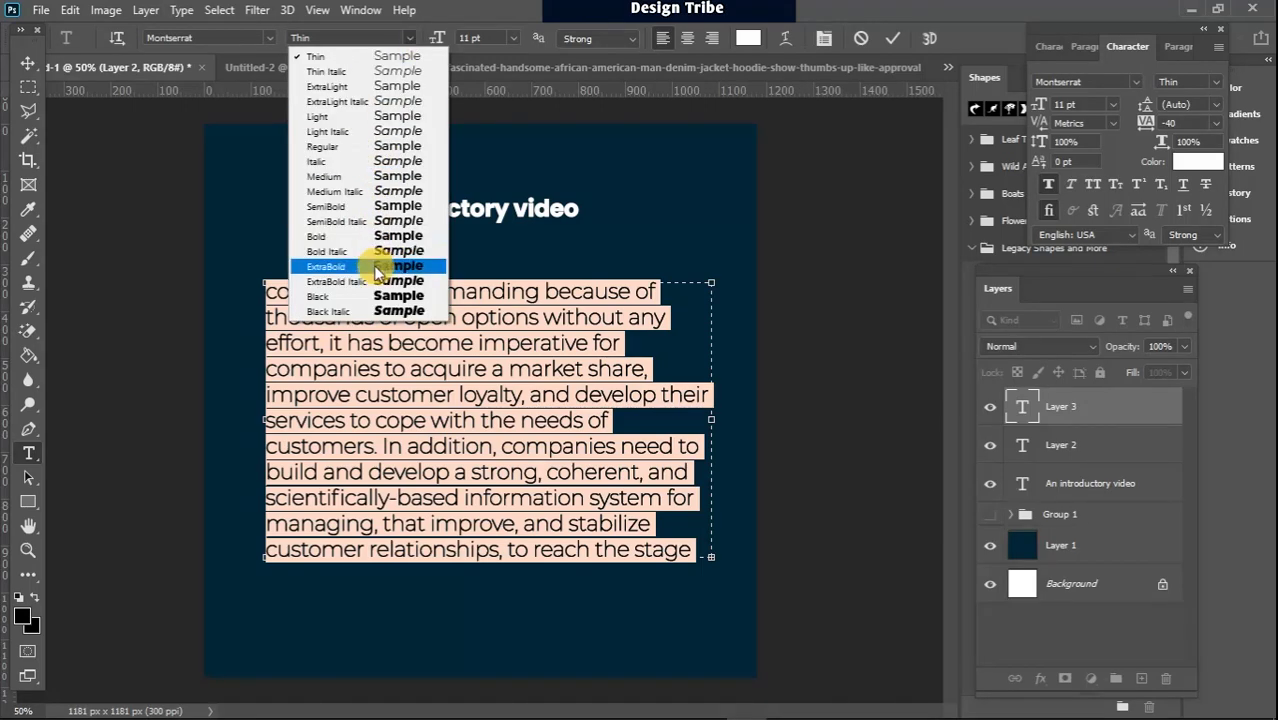
left_click(406, 37)
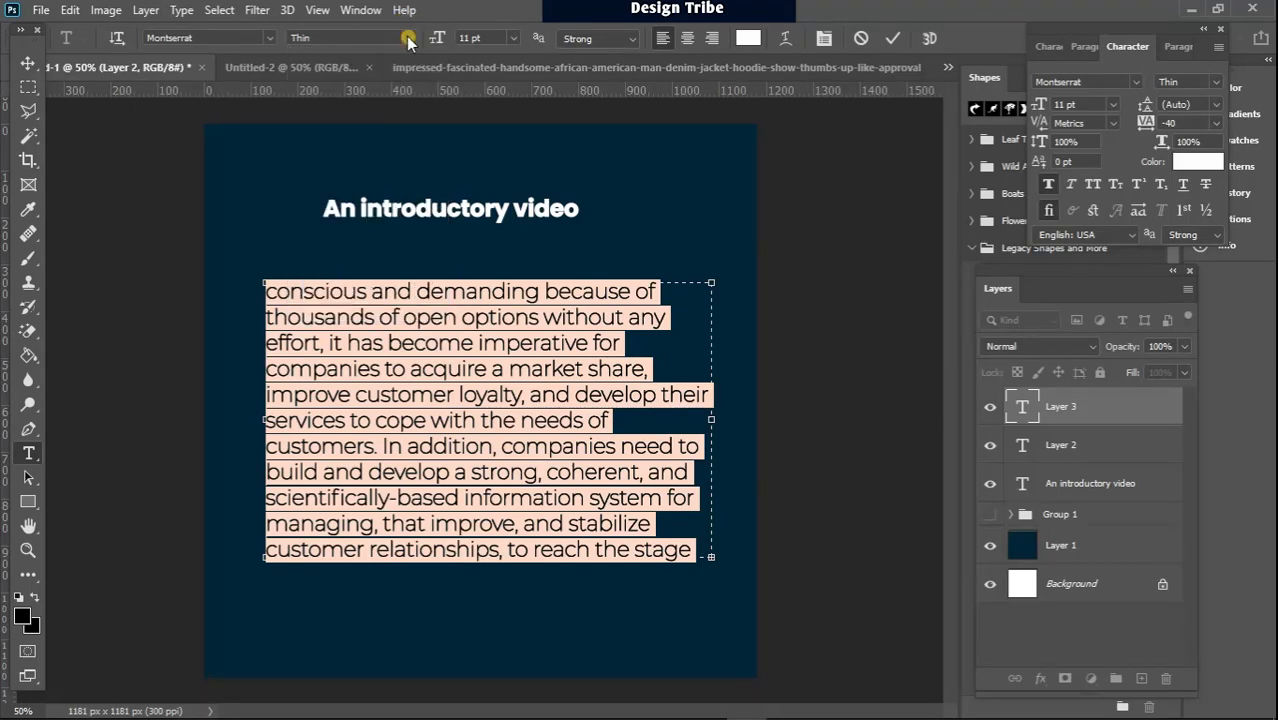
left_click(408, 38)
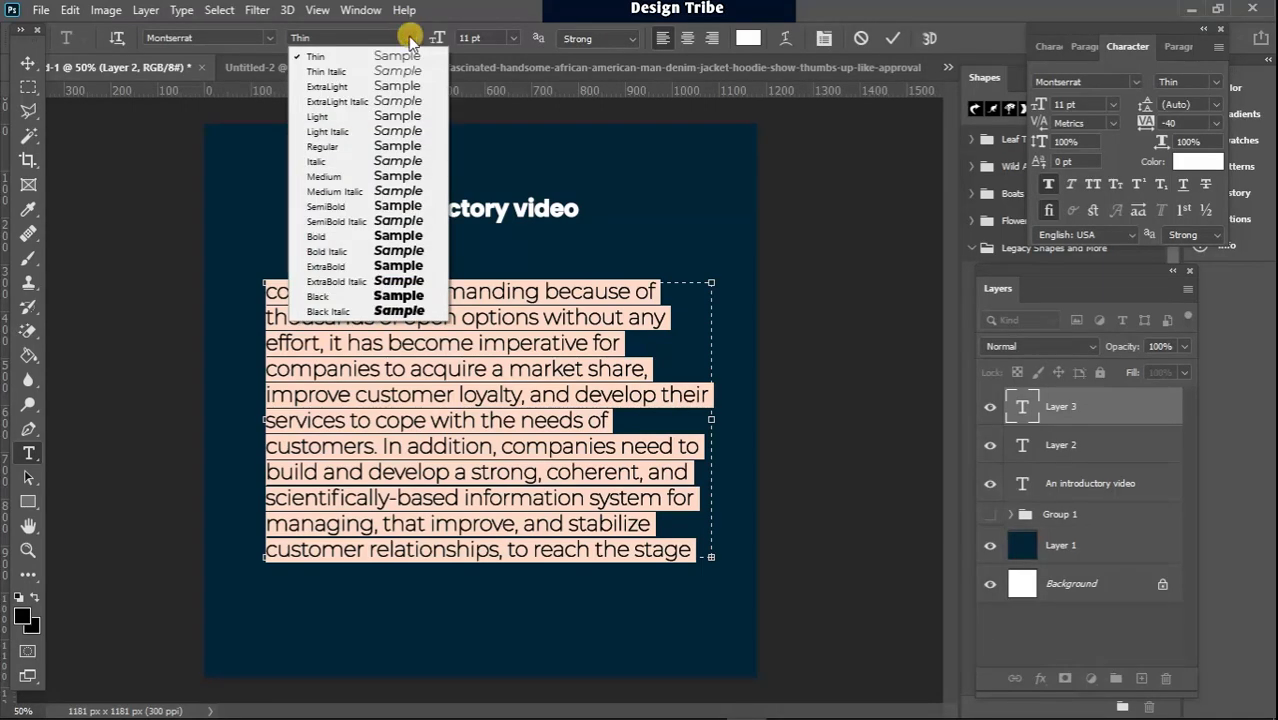
left_click(394, 207)
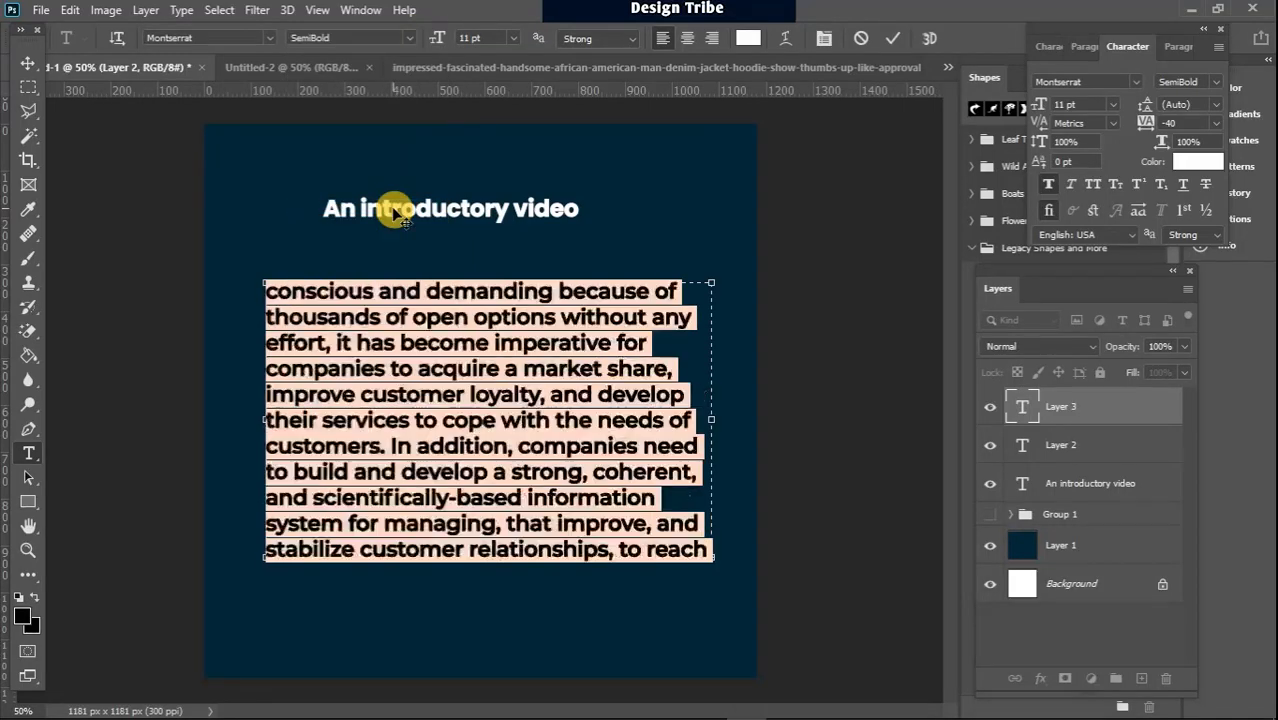
left_click(410, 38)
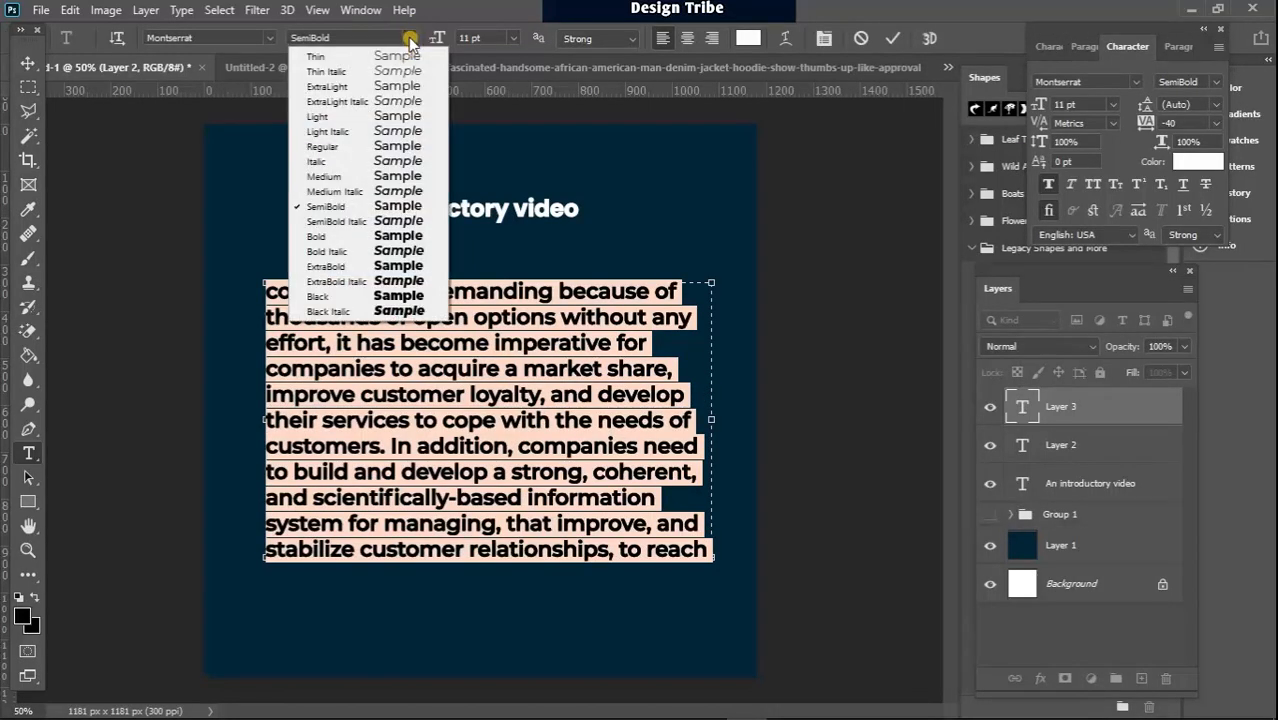
left_click(386, 131)
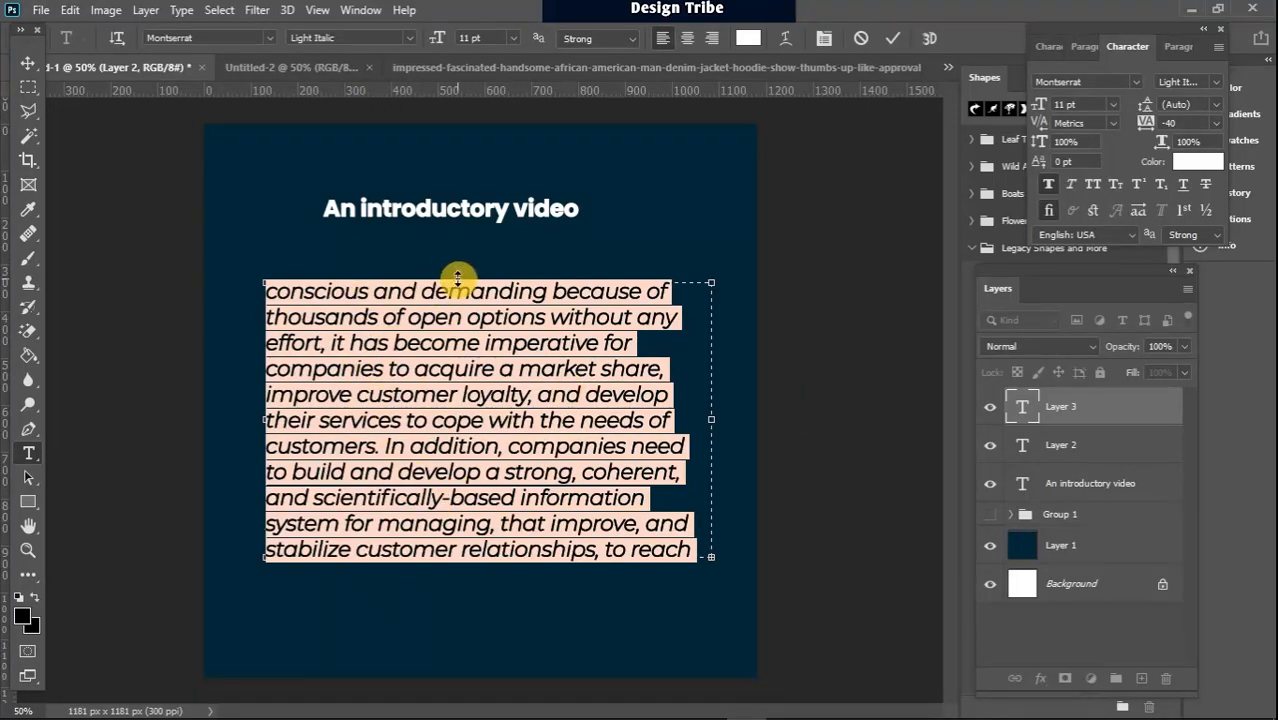
- Try a font size of 30 pt on the paragraph and settle on 9 pt
left_click(513, 37)
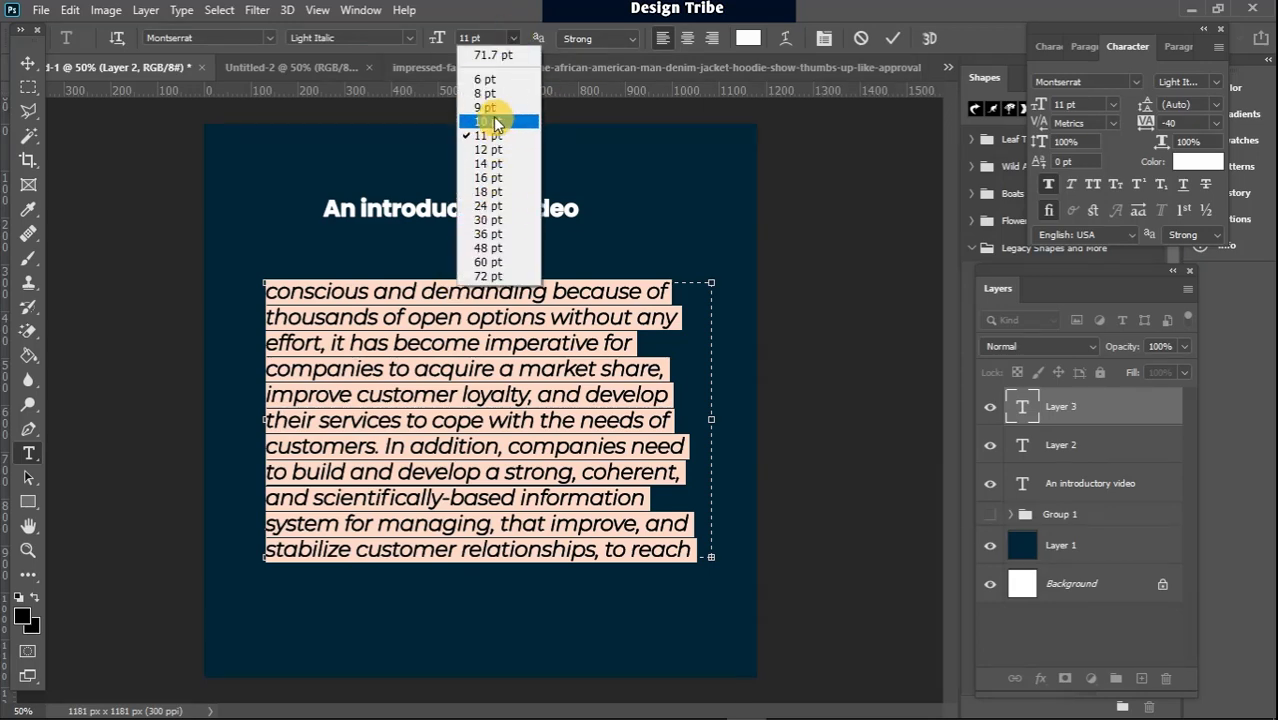
left_click(497, 220)
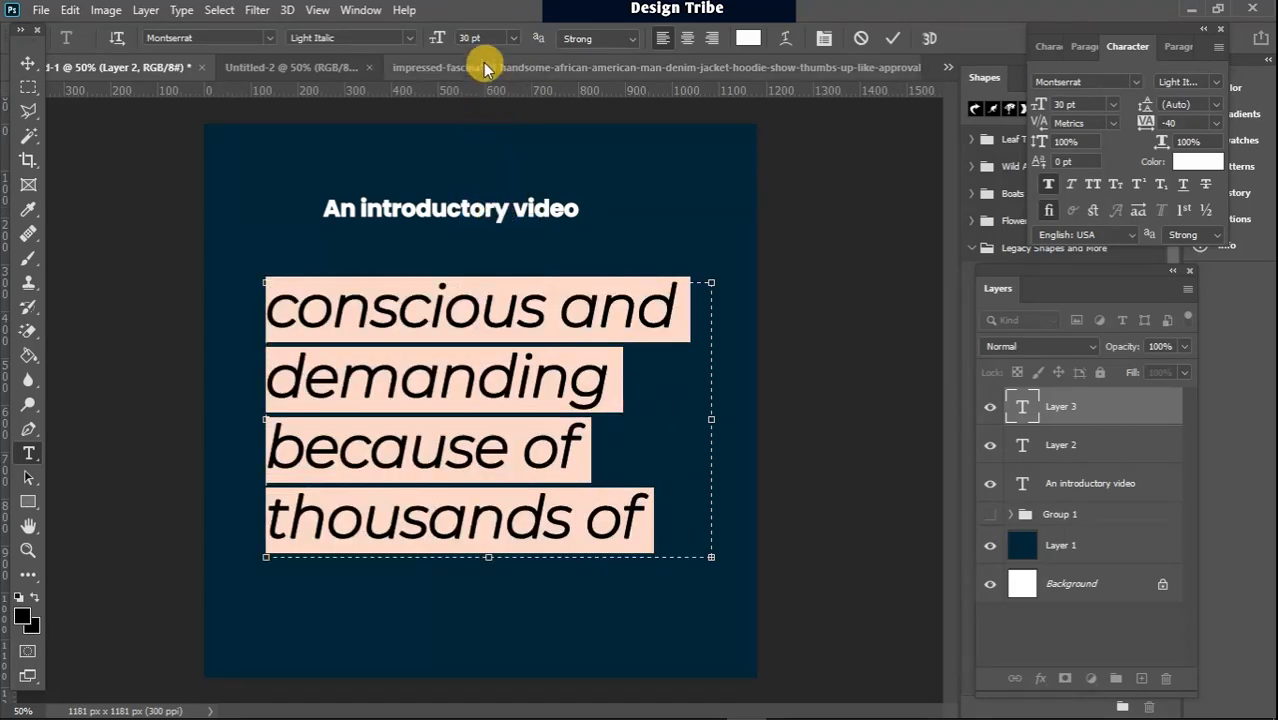
left_click(513, 37)
left_click(497, 105)
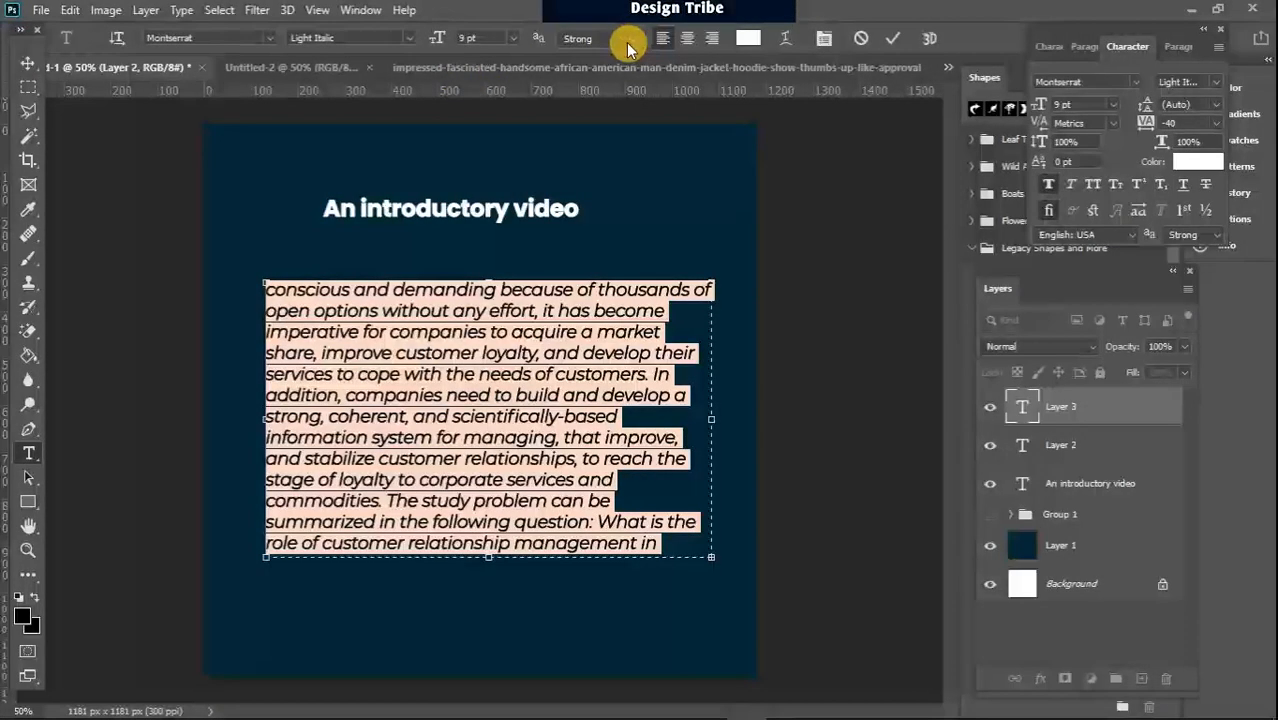
- Try Crisp and Strong anti-aliasing on the paragraph text and settle on Smooth
left_click(600, 38)
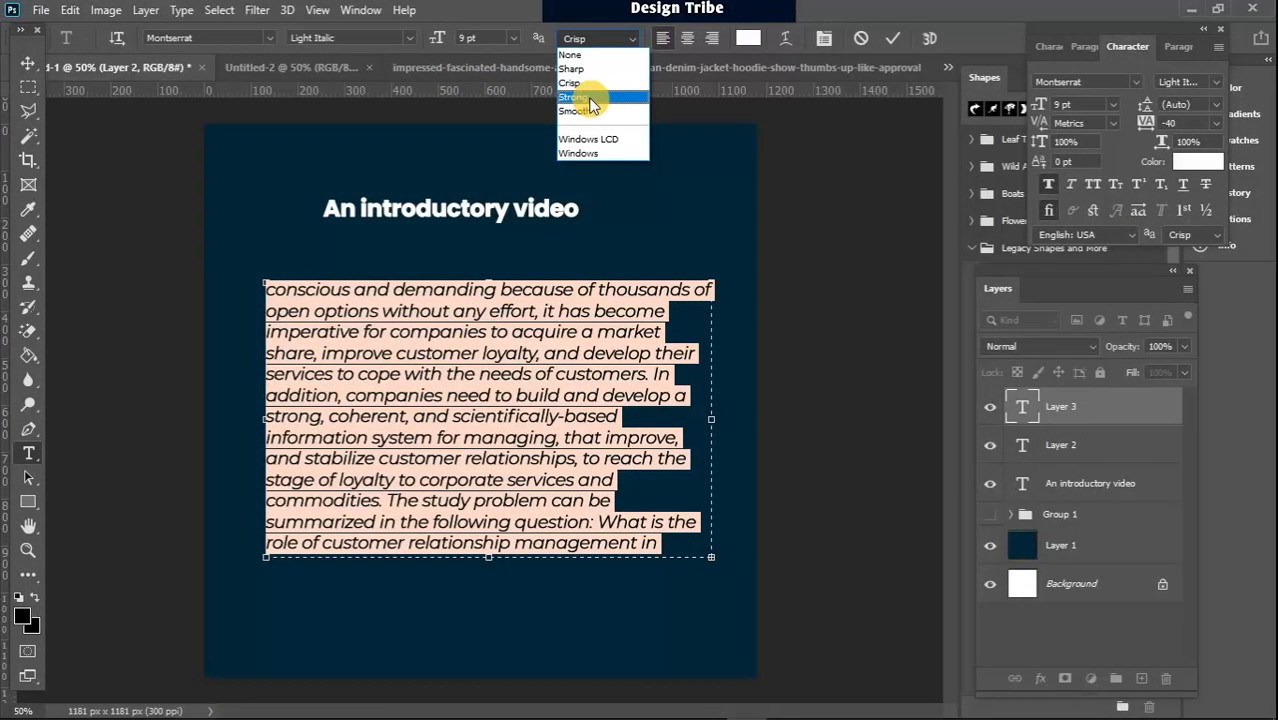
left_click(590, 100)
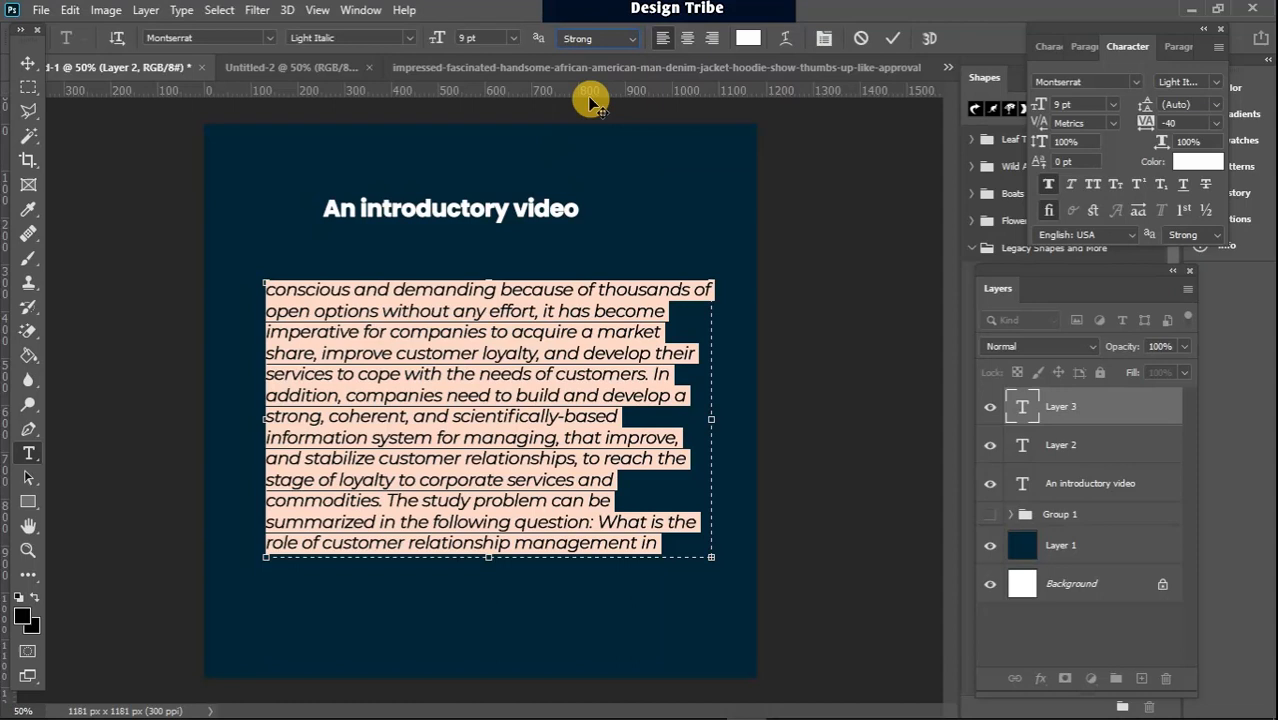
left_click(632, 38)
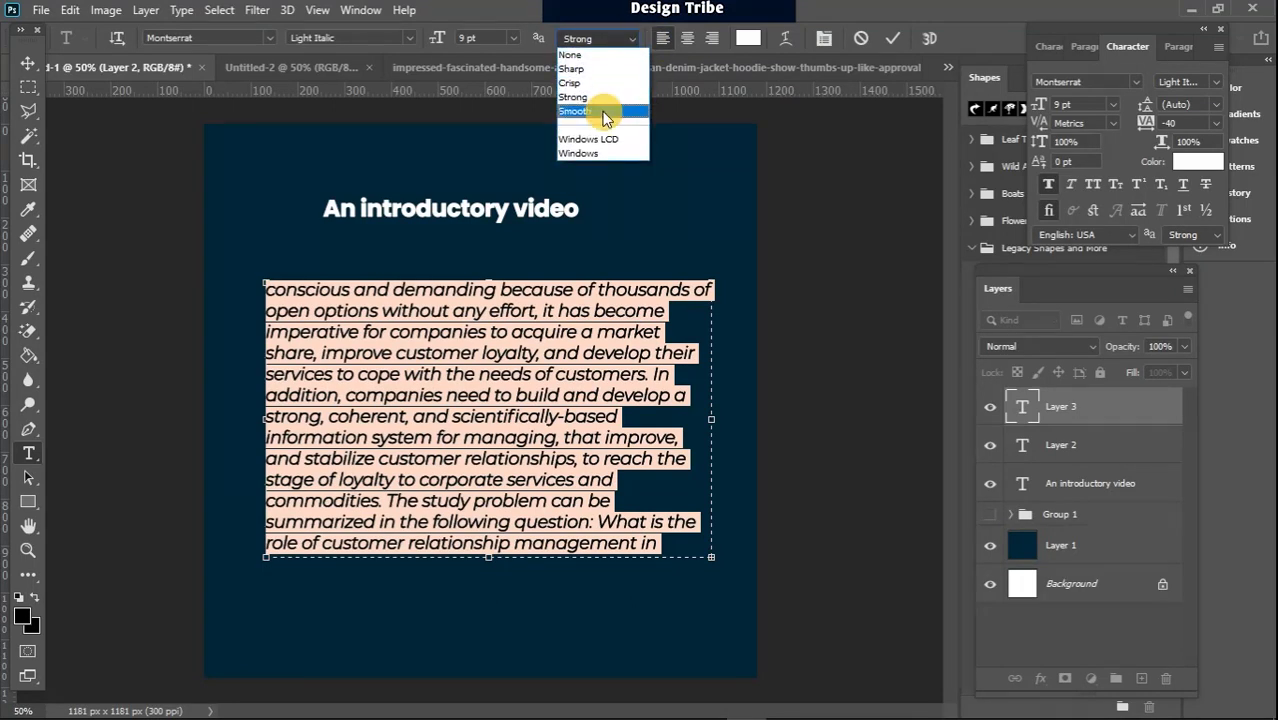
left_click(607, 106)
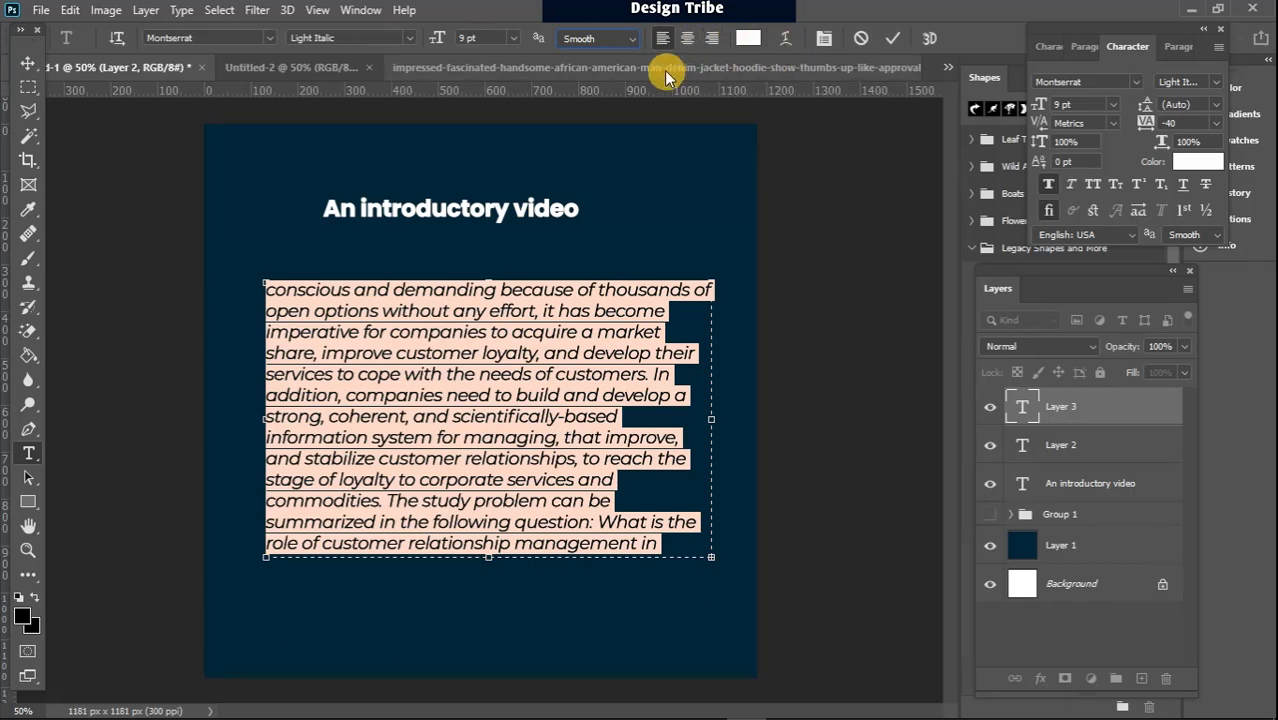
- Try red and dark purple as the paragraph's text color and return it to near-white fefefe
left_click(750, 40)
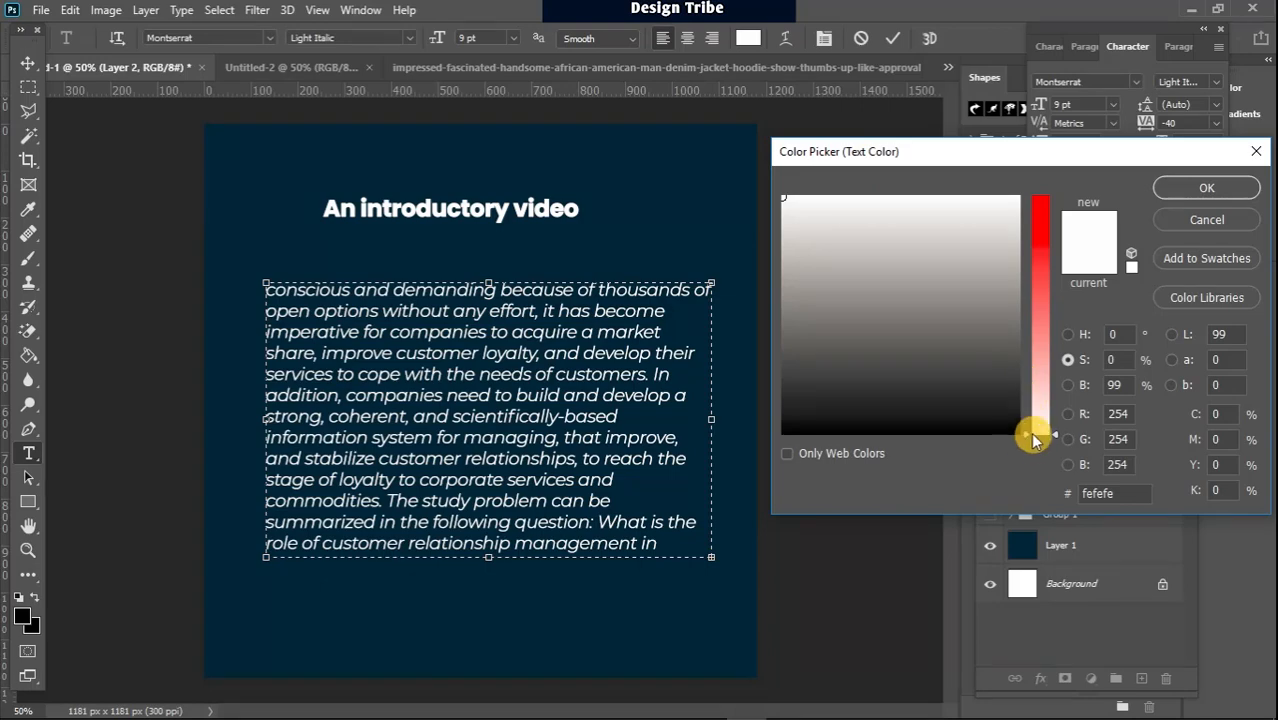
left_click_drag(1027, 433, 1022, 200)
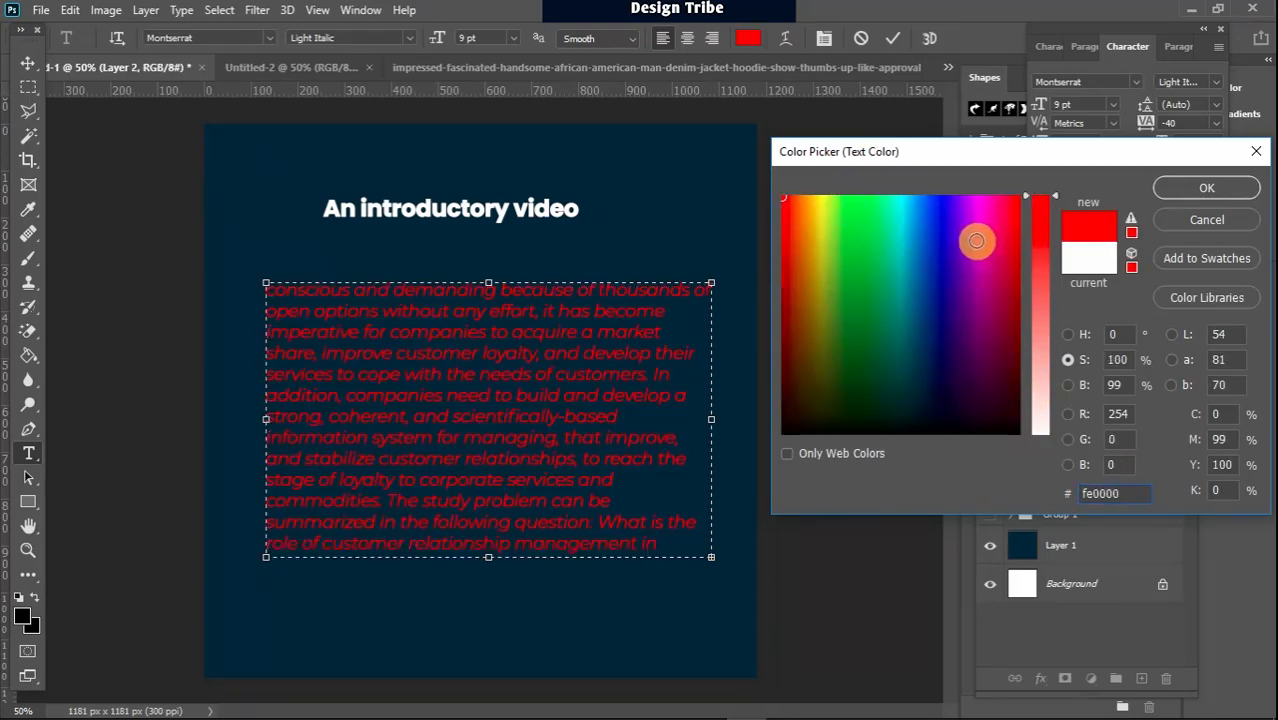
left_click(985, 362)
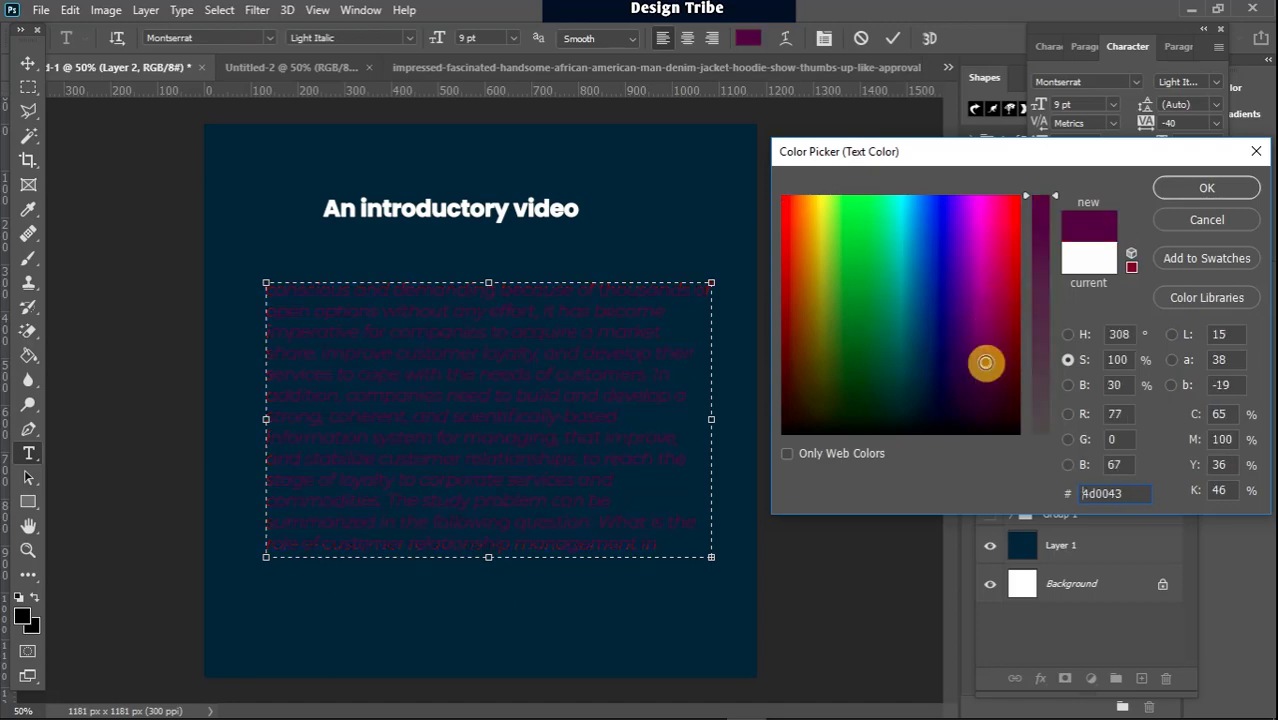
mouse_move(982, 293)
left_mouse_down()
mouse_move(981, 234)
mouse_move(1008, 207)
left_mouse_up()
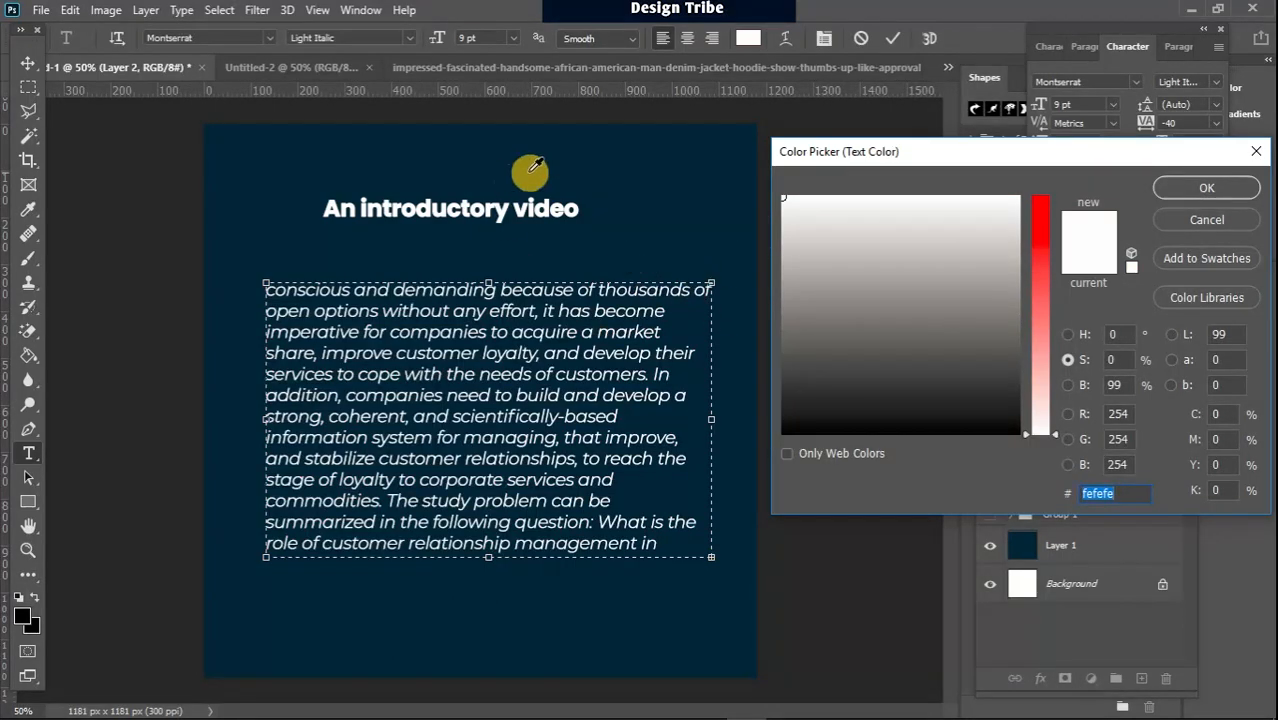
left_click(1183, 190)
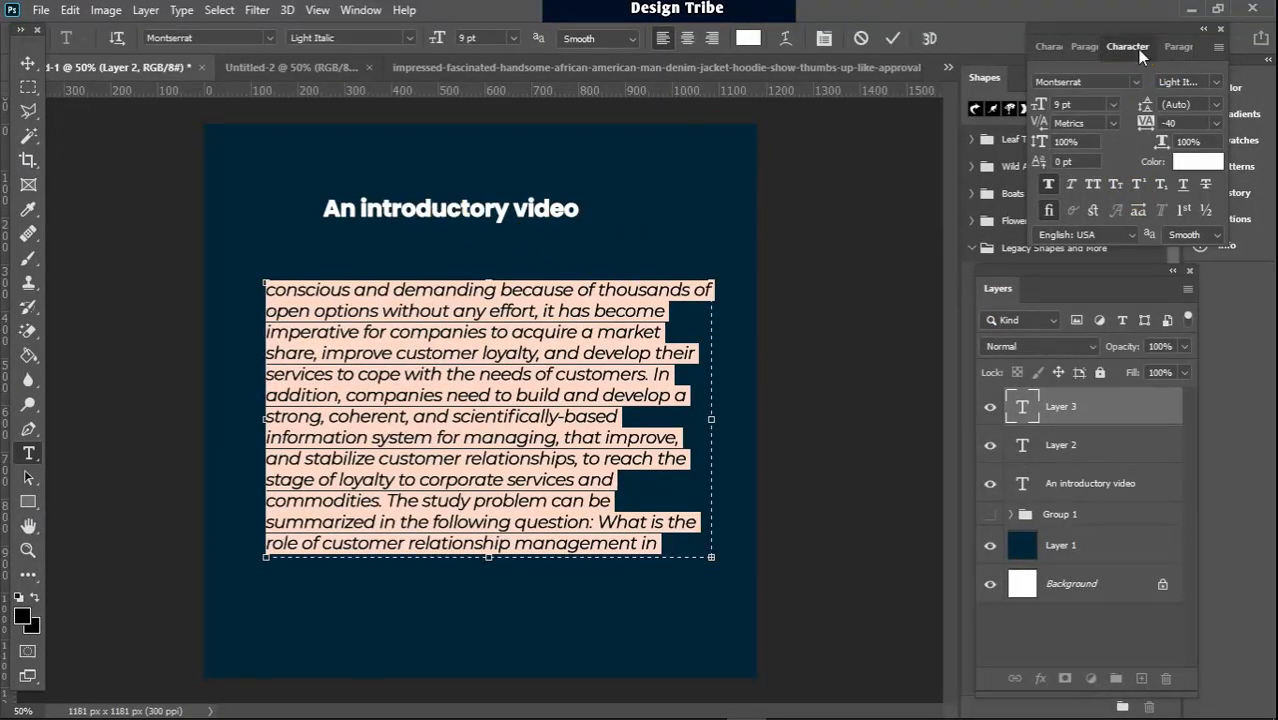
- Undock the Character panel as a separate floating panel, hide it and show it again
left_click_drag(1130, 45, 802, 128)
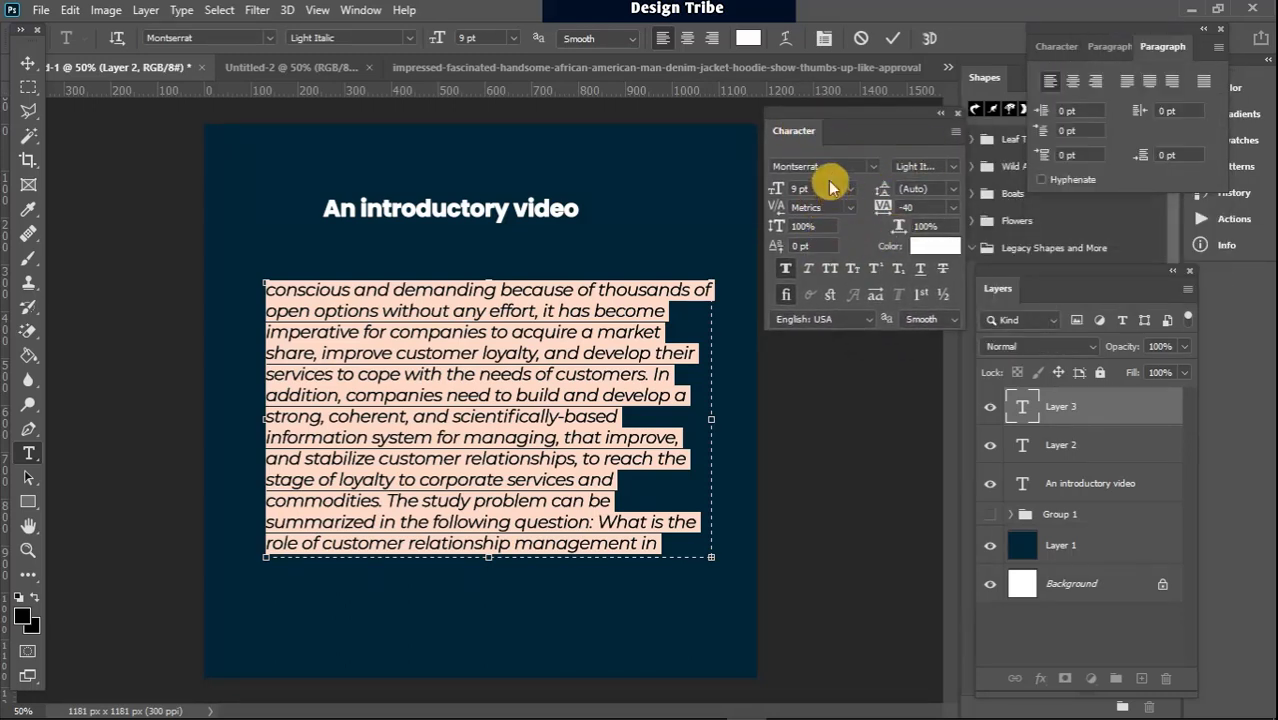
left_click(355, 10)
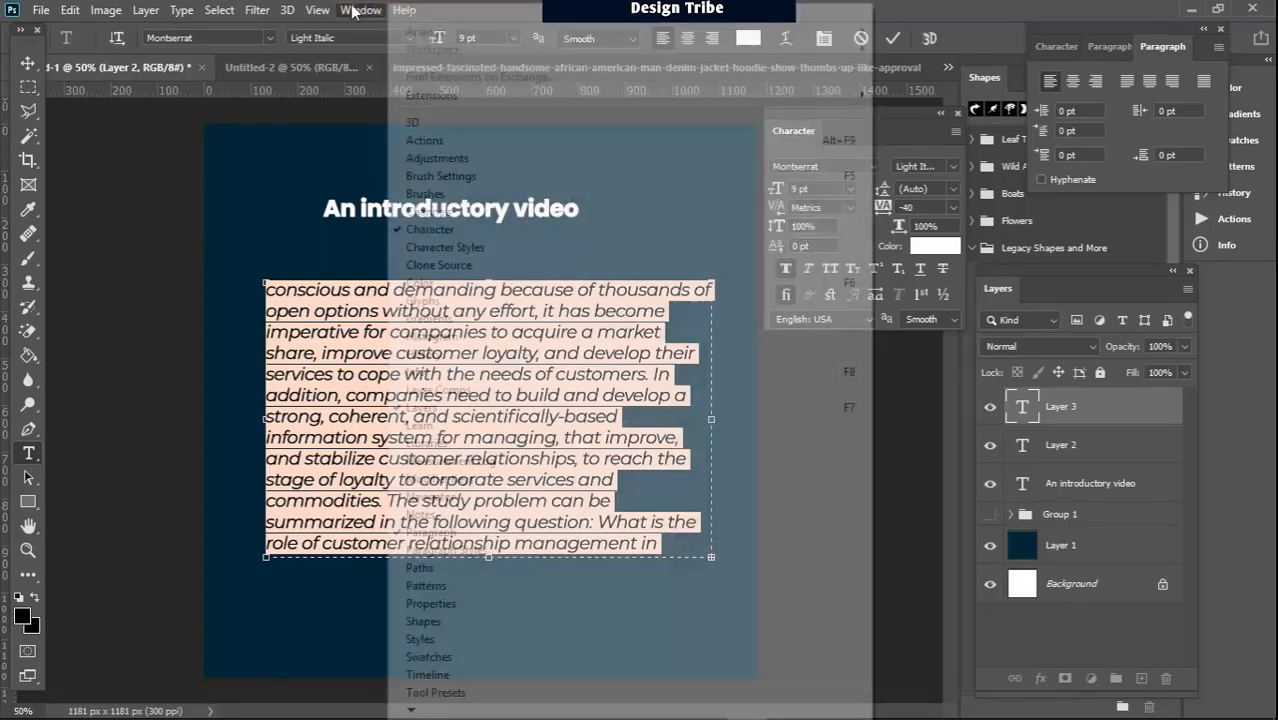
left_click(900, 10)
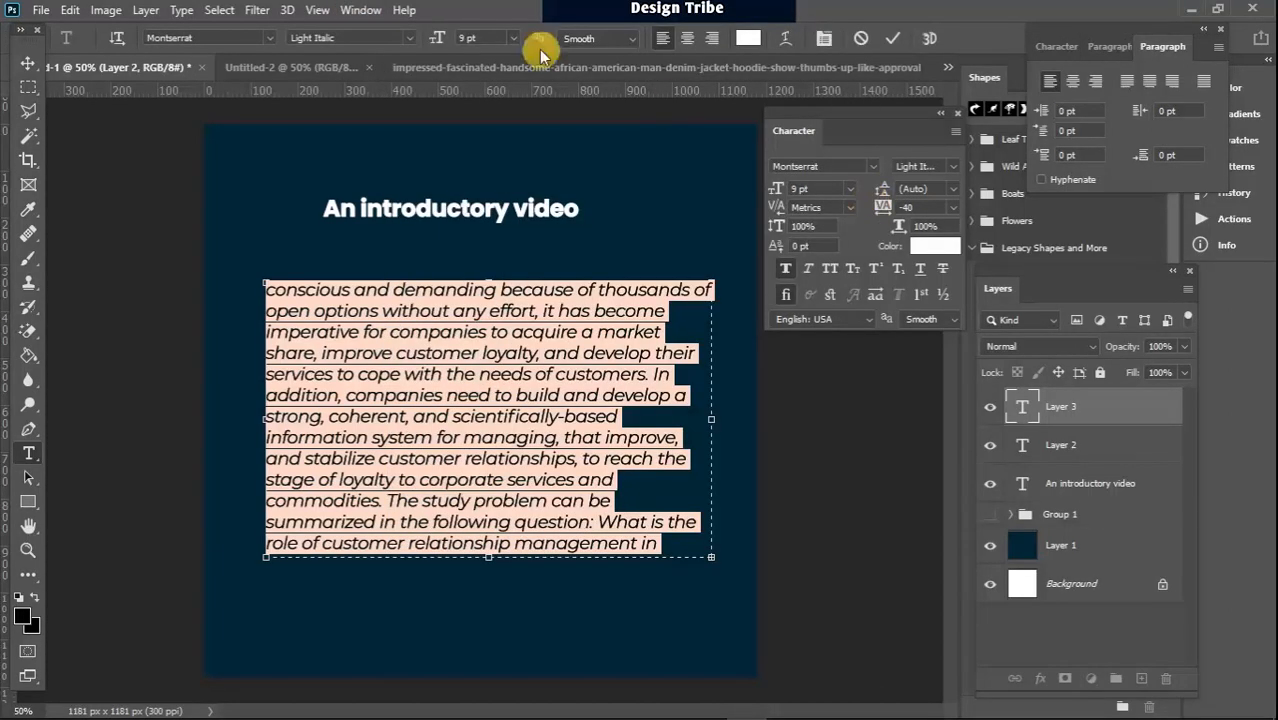
left_click(359, 10)
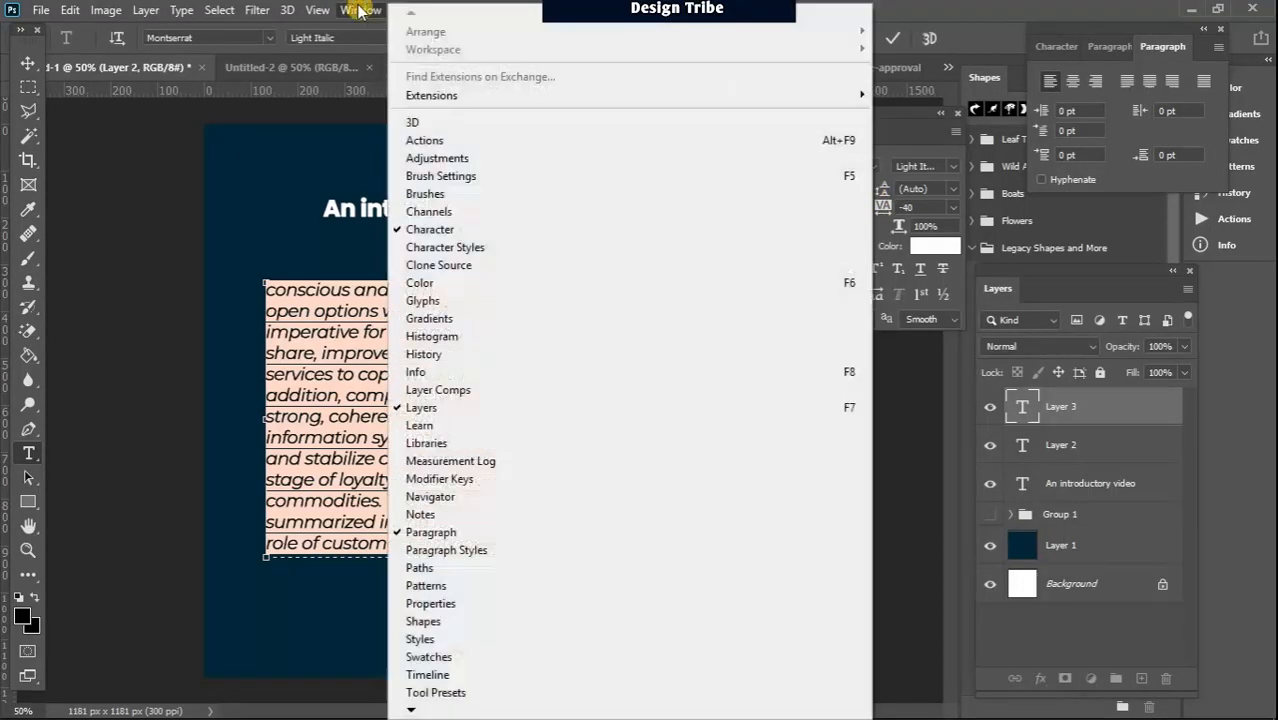
left_click(474, 246)
left_click(363, 11)
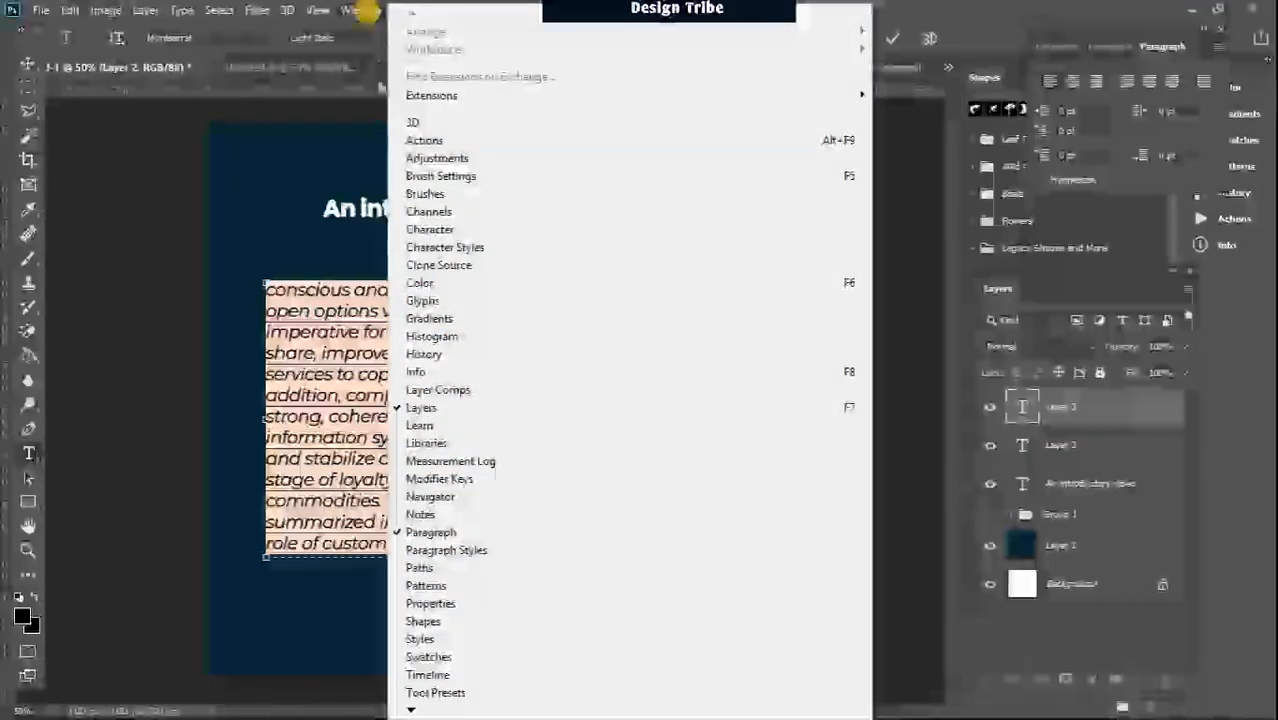
left_click(410, 229)
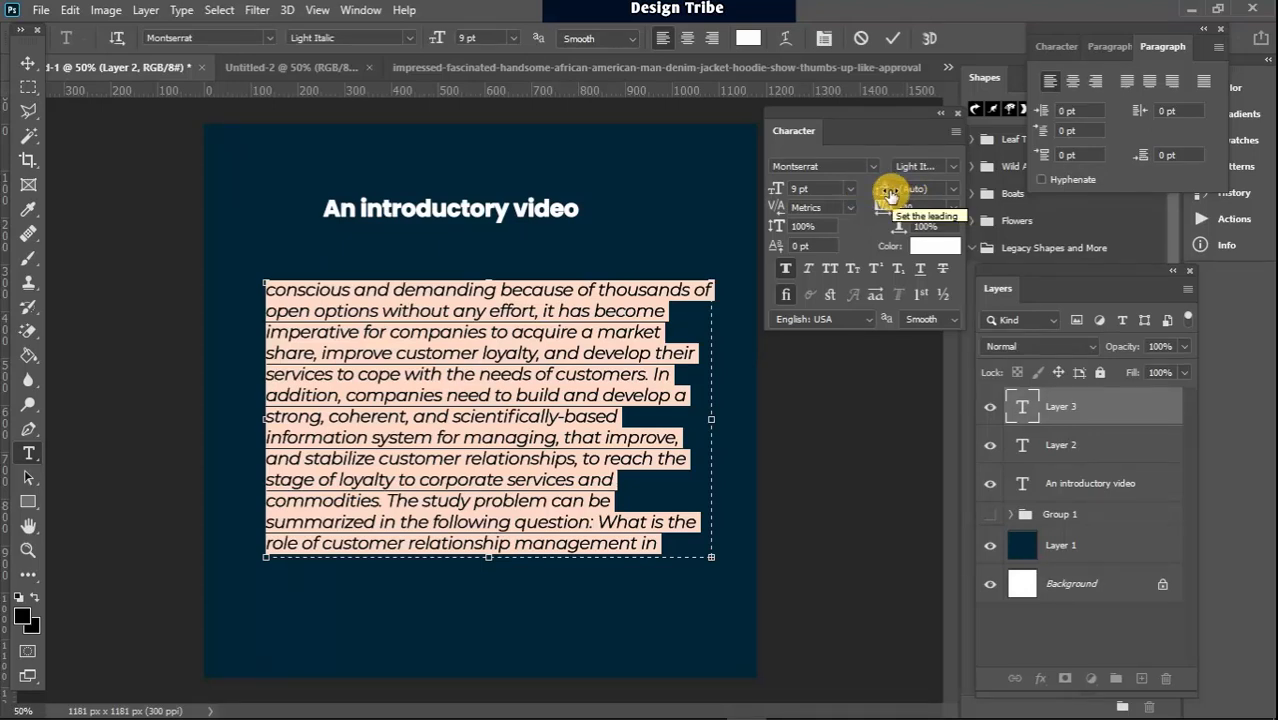
- Try leading values of 22.04 pt and 17.04 pt on the paragraph, settle on 14.04 pt and commit the text
left_click_drag(882, 192, 893, 197)
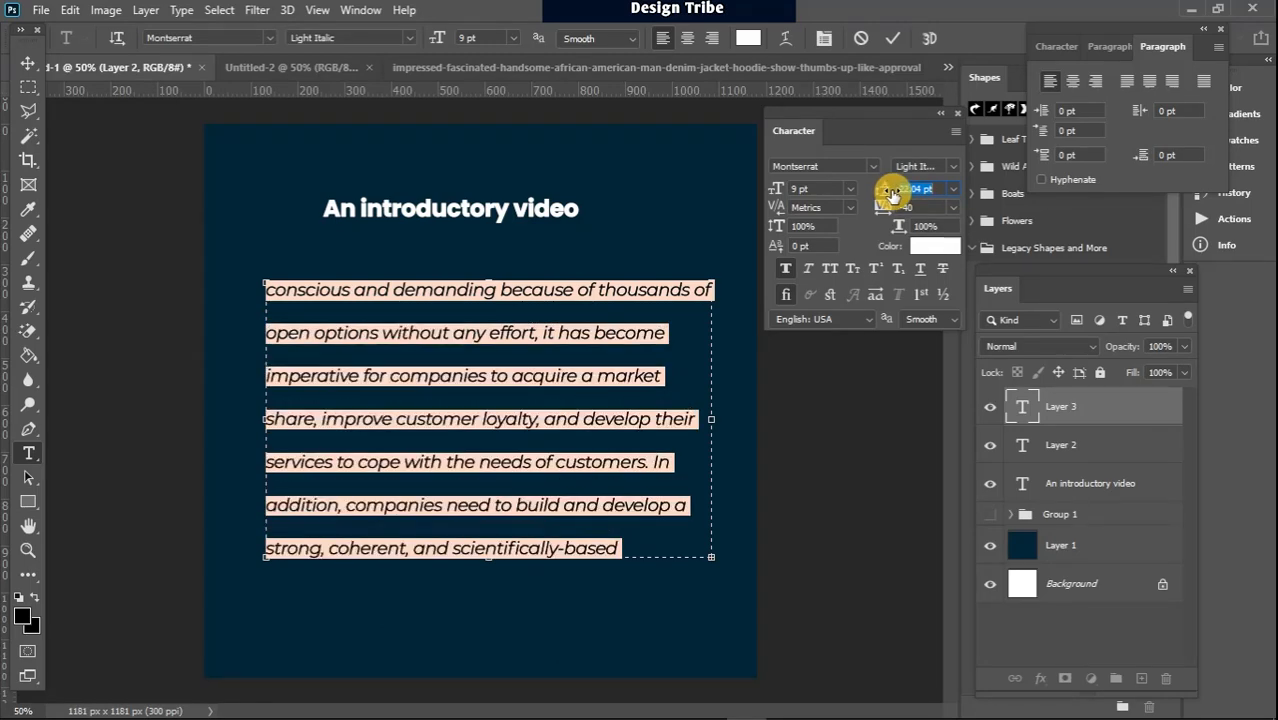
left_click_drag(893, 196, 887, 193)
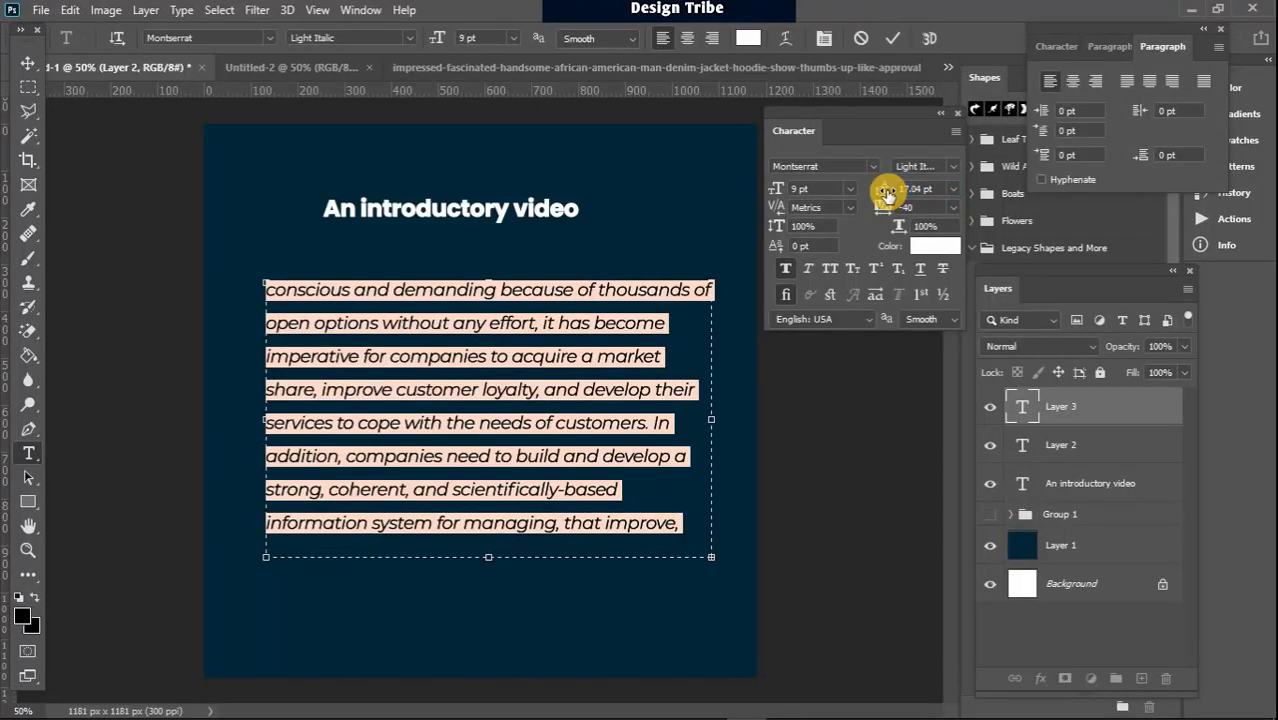
left_click_drag(885, 192, 884, 195)
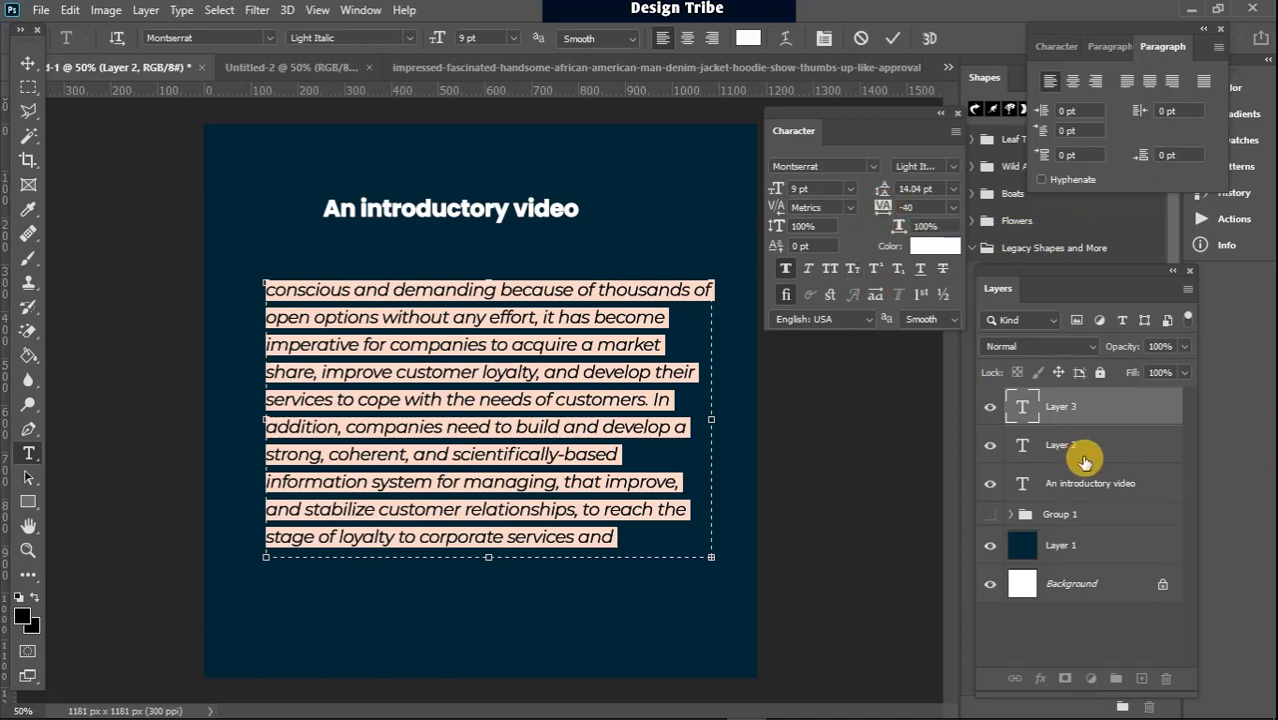
key("ctrl+Return")
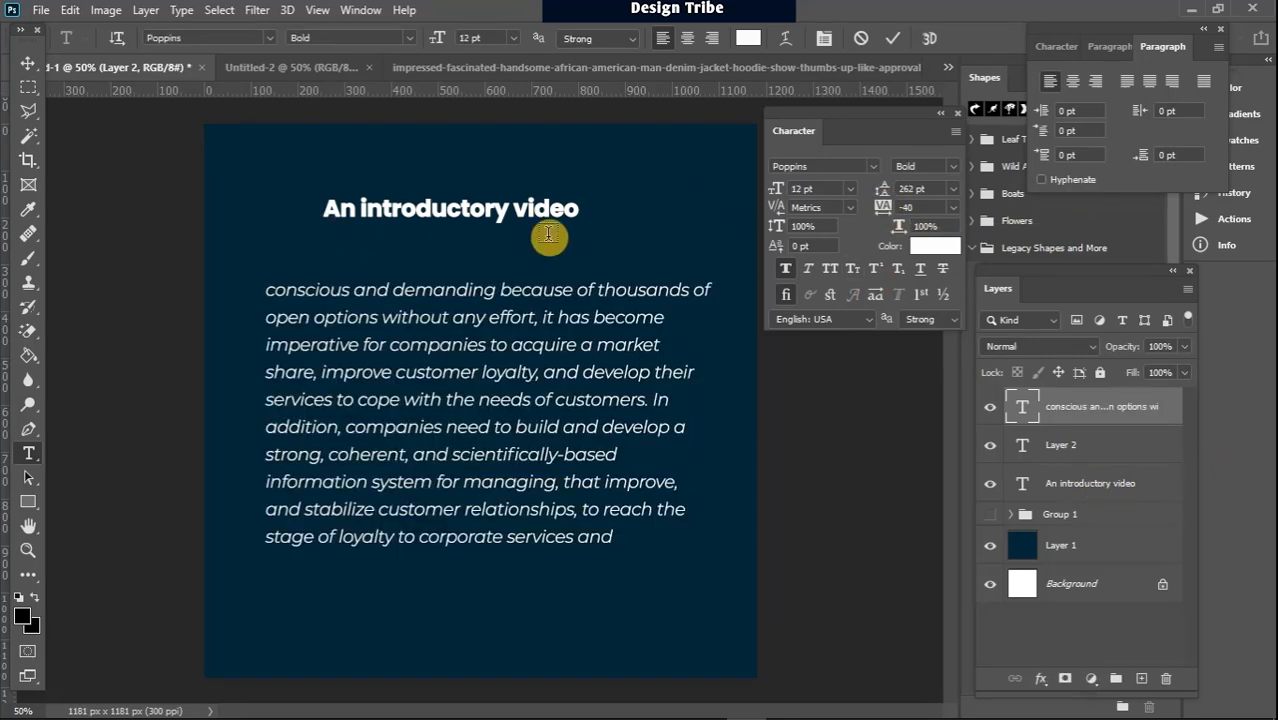
- Set the tracking of the whole heading "An introductory video" to 40
left_click(548, 235)
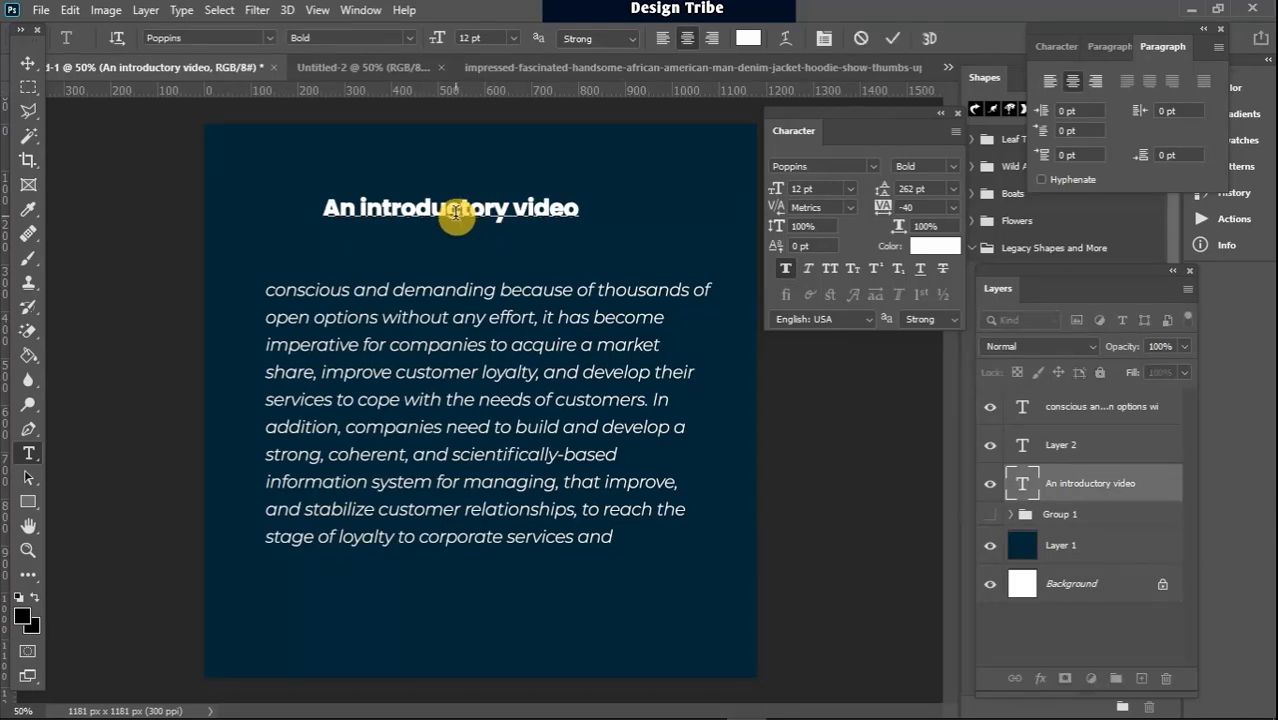
key("ctrl+a")
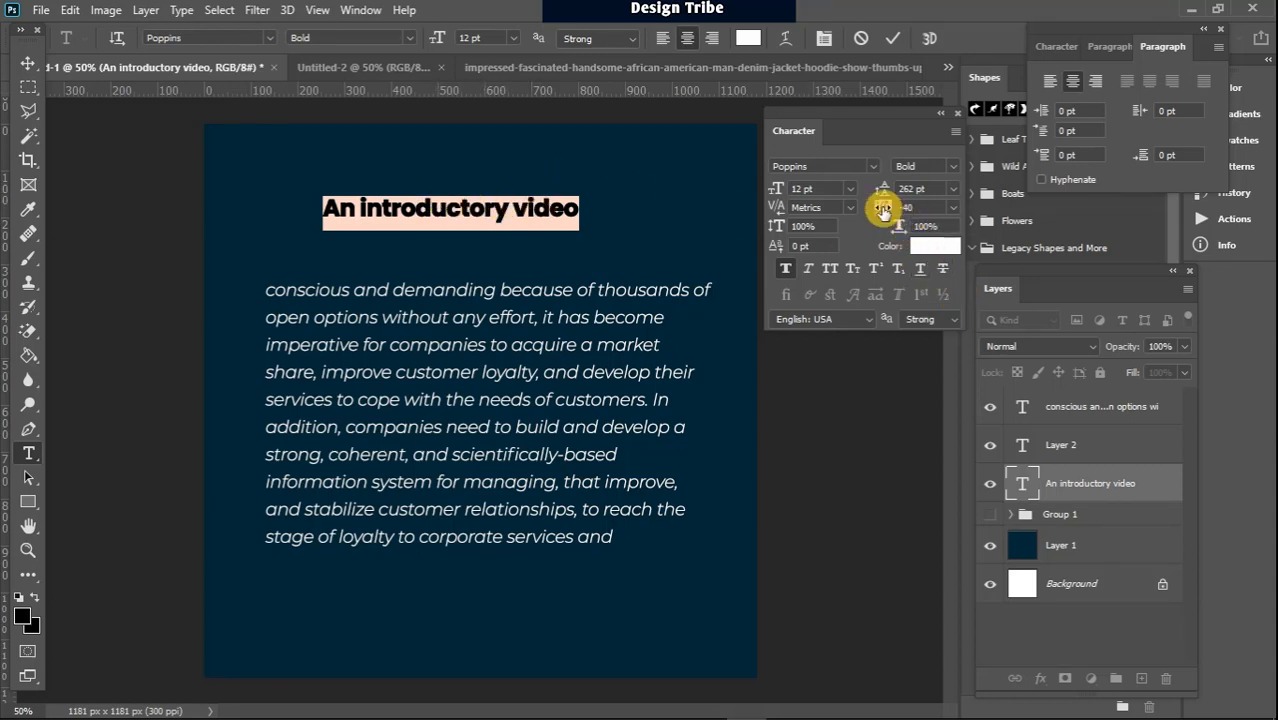
mouse_move(883, 208)
left_mouse_down()
mouse_move(907, 214)
mouse_move(893, 194)
mouse_move(900, 205)
left_mouse_up()
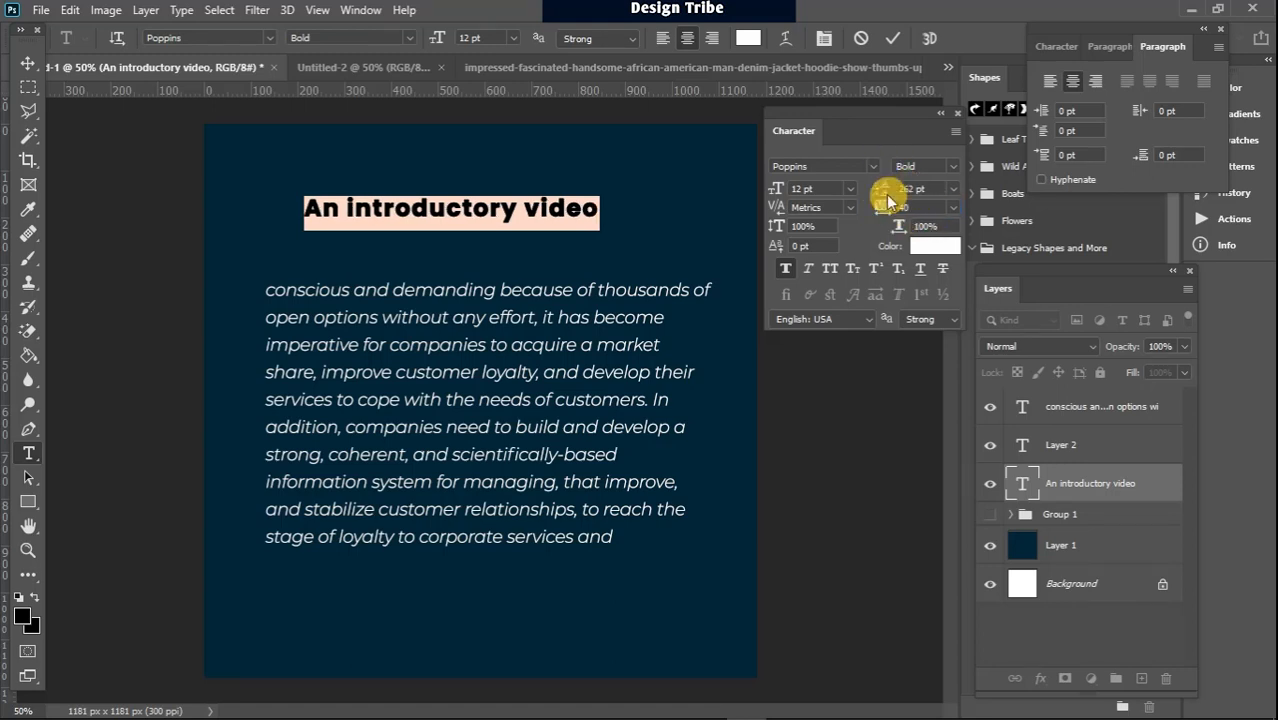
- Try faux bold, faux italic and all caps on the heading, leaving all three turned off
left_click(786, 271)
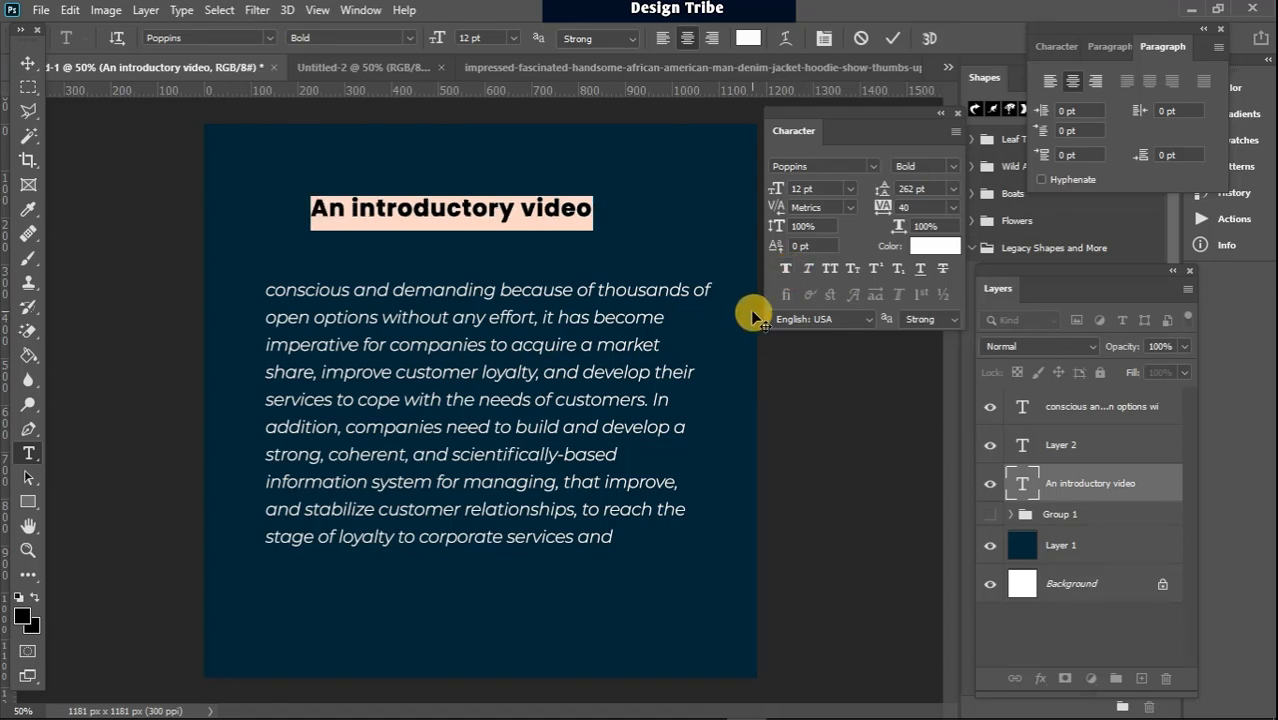
left_click(787, 270)
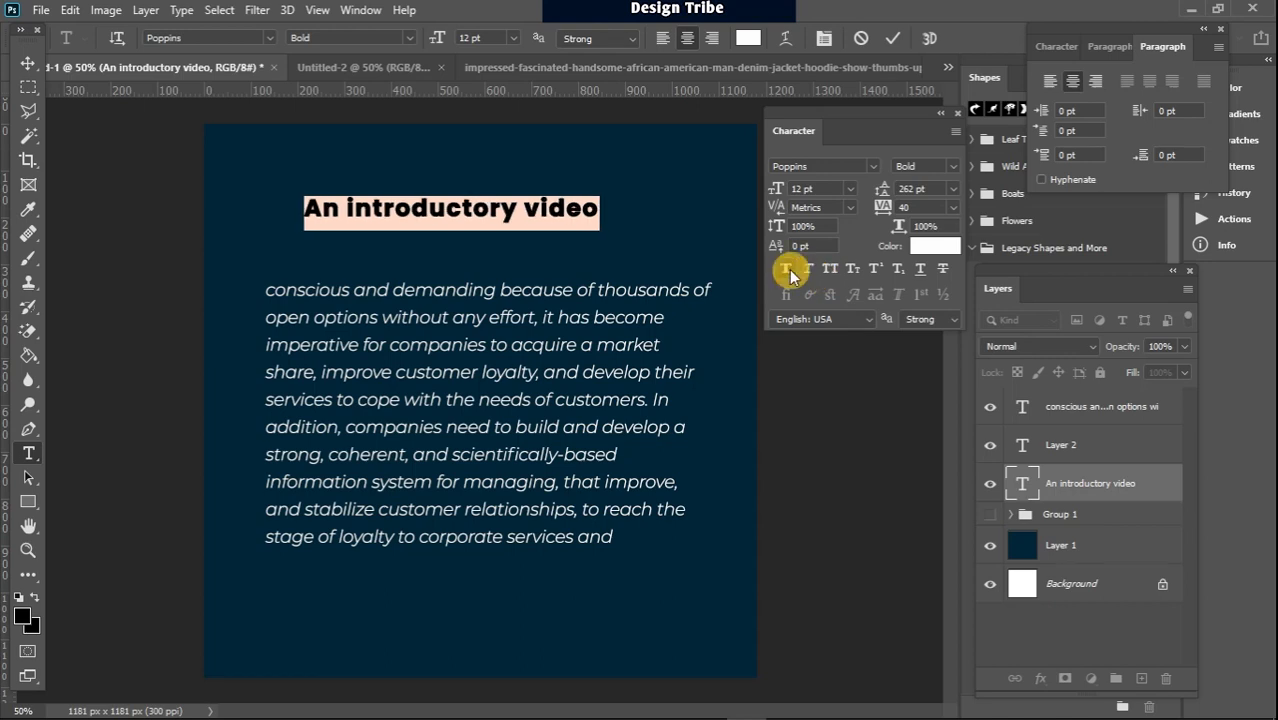
left_click(788, 270)
left_click(809, 267)
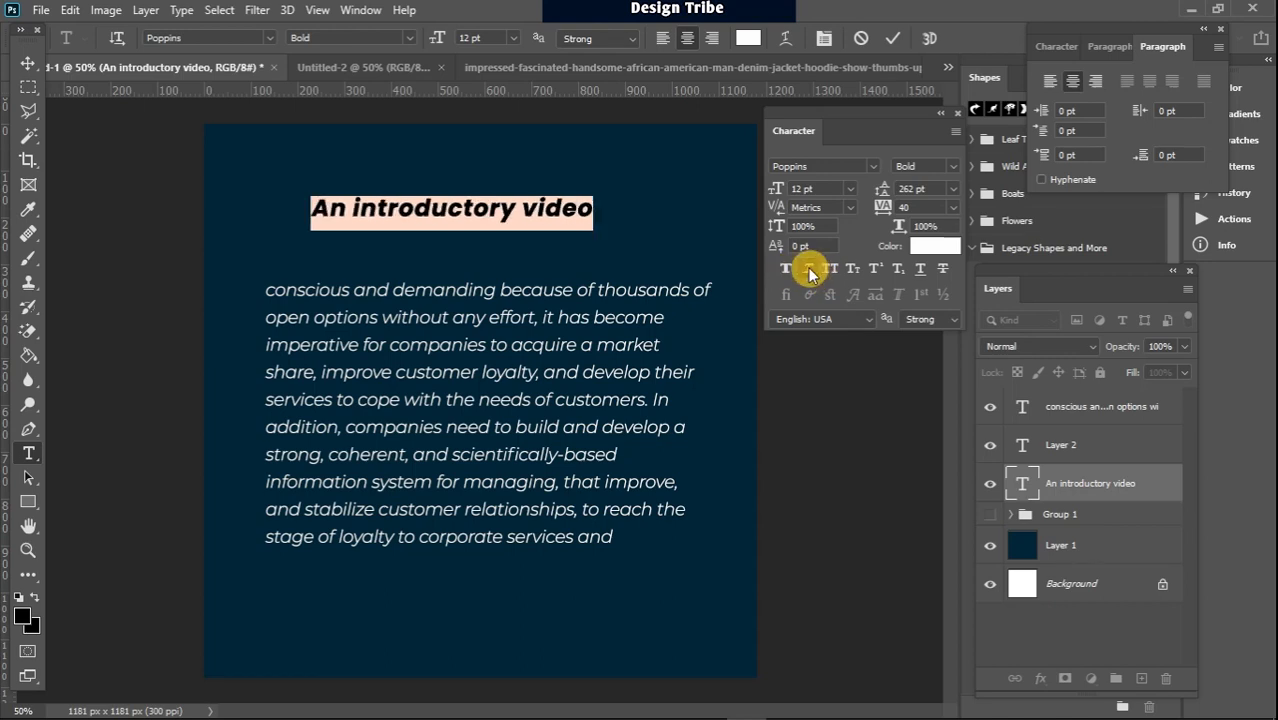
left_click(830, 270)
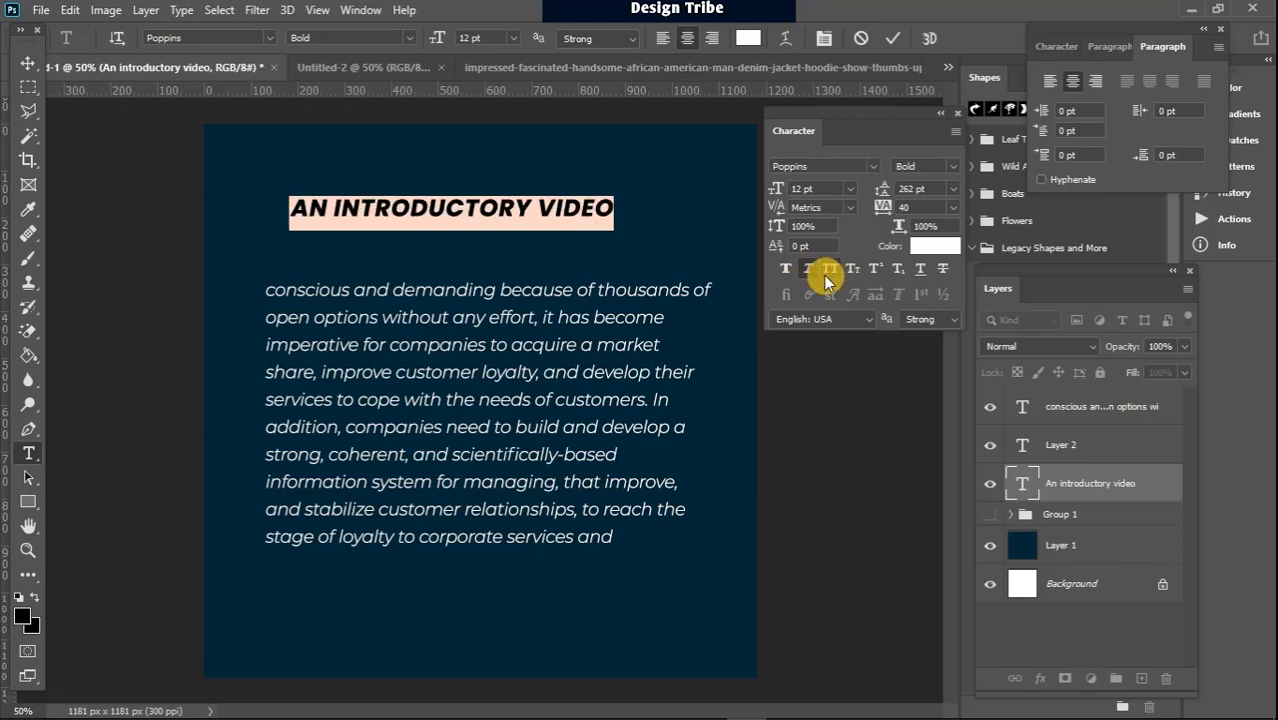
left_click(809, 268)
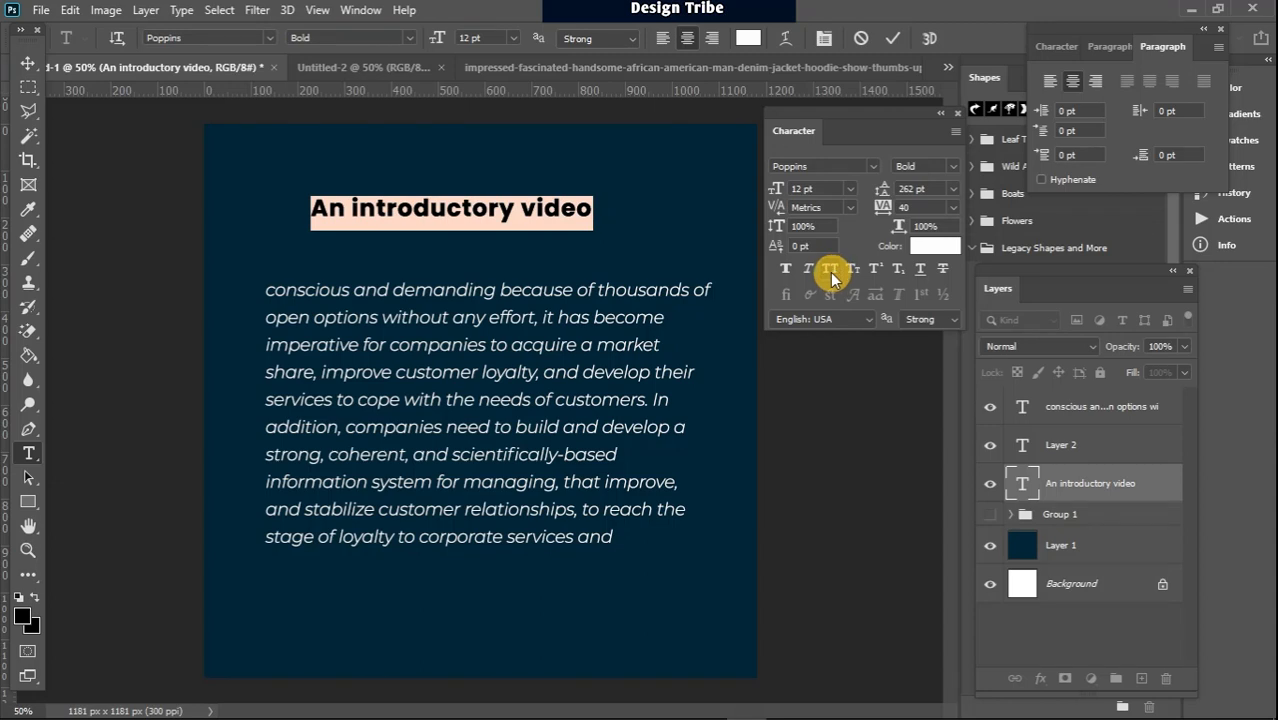
- Try all caps on the heading, settle on small caps and commit the text
left_click(830, 268)
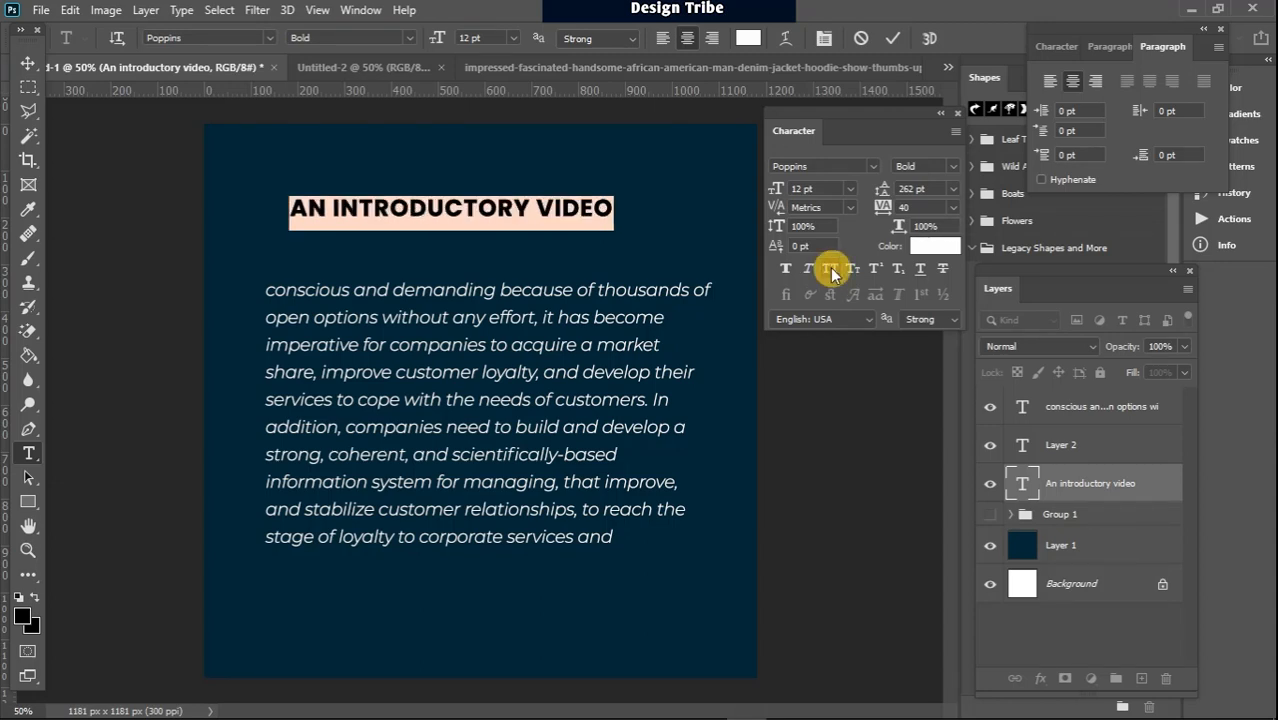
left_click(856, 268)
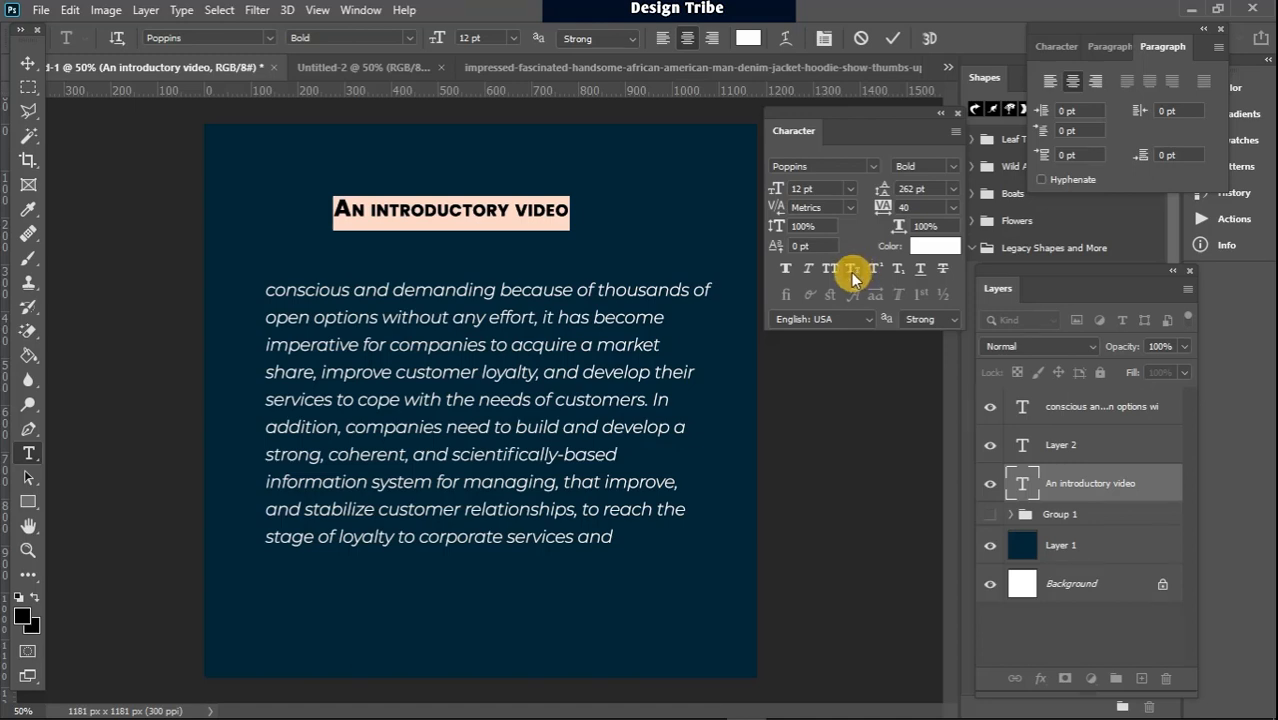
left_click(28, 63)
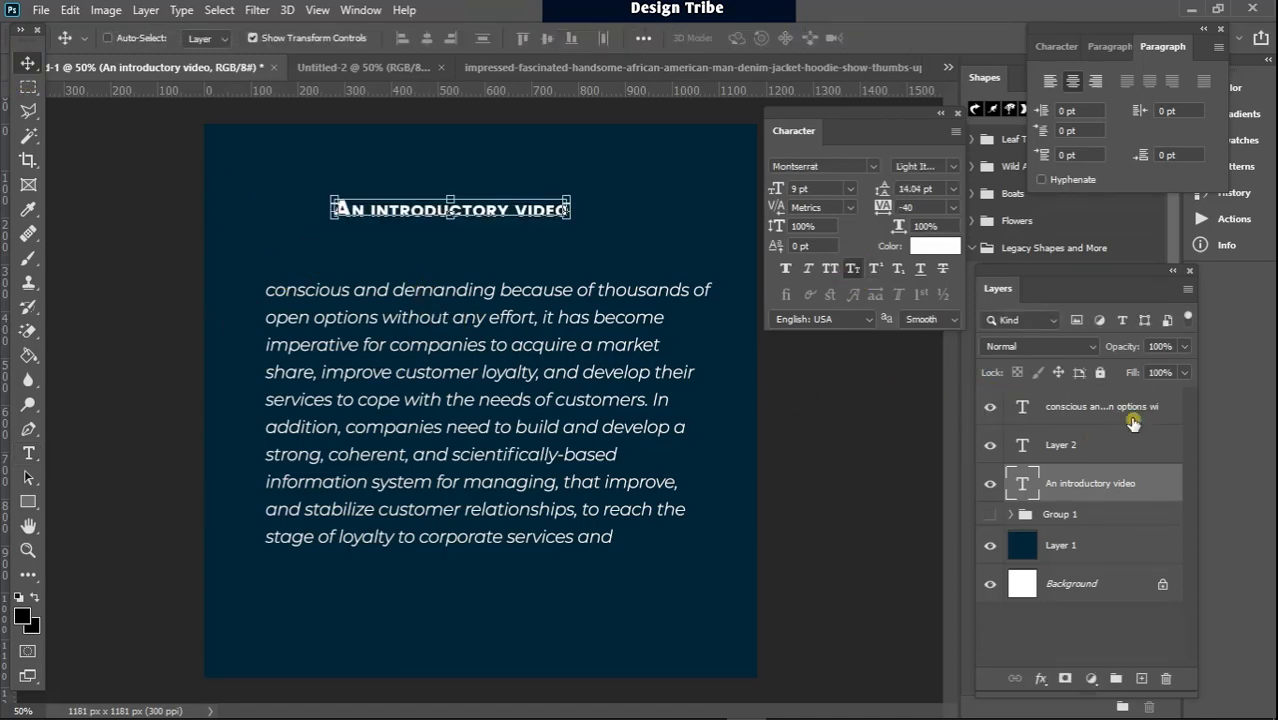
- Move the paragraph lower on the canvas and add the text "19th" between it and the heading
left_click(1095, 408)
left_click_drag(555, 381, 394, 423)
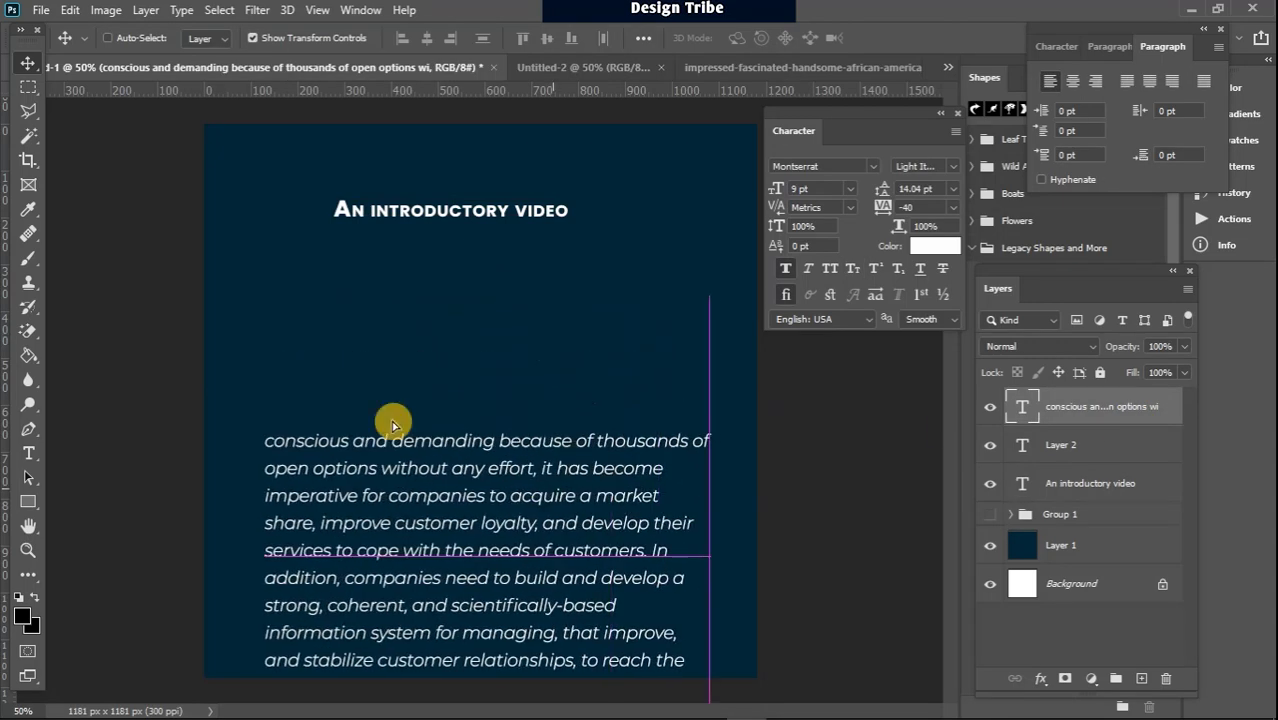
left_click(28, 453)
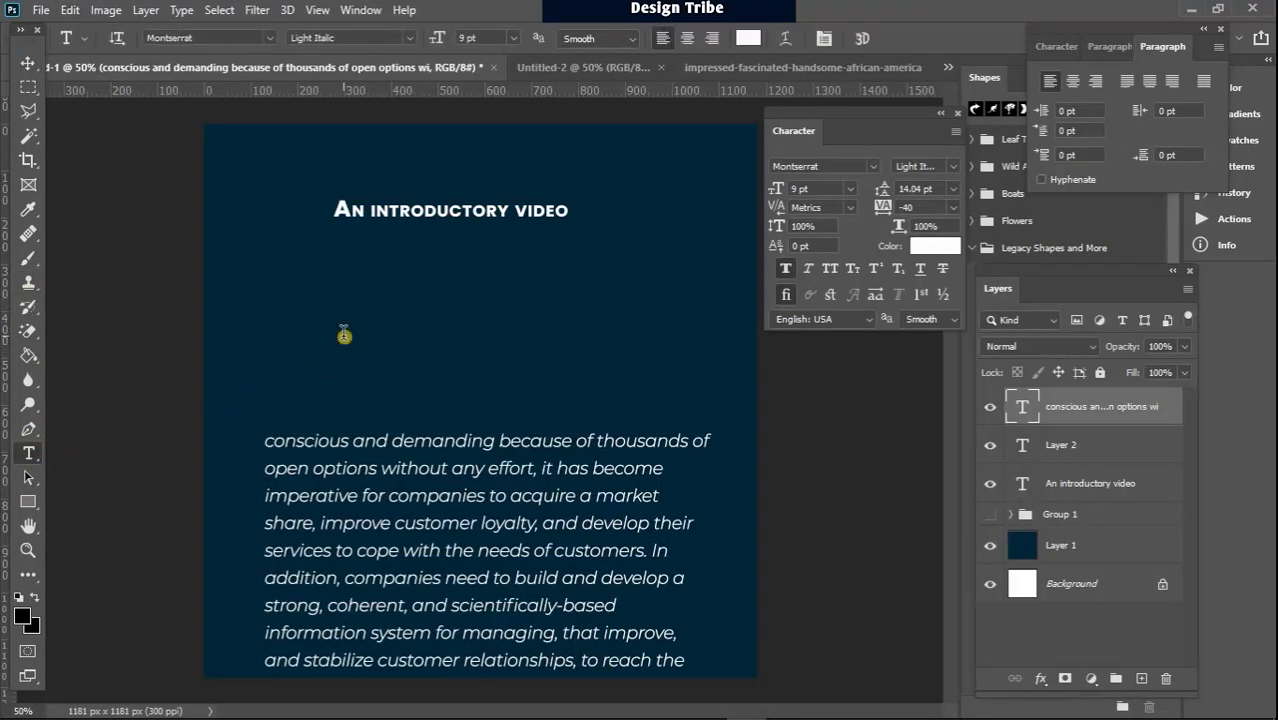
left_click(343, 333)
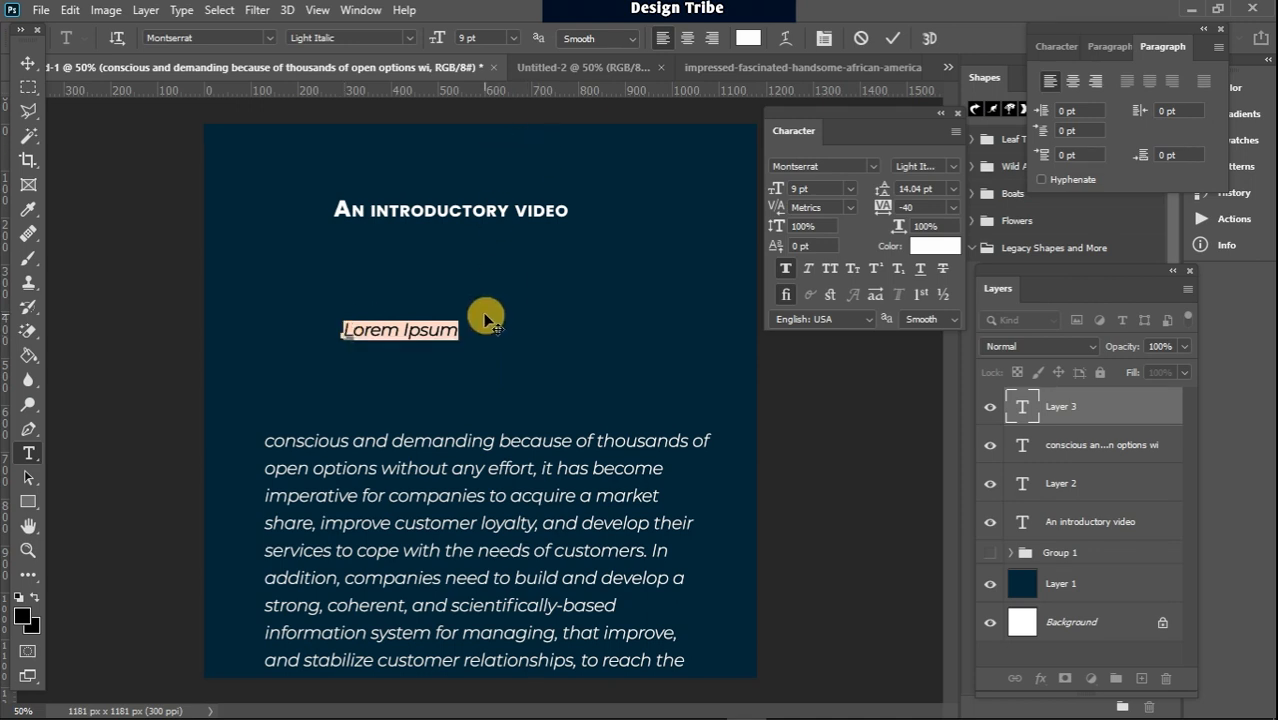
type("19th")
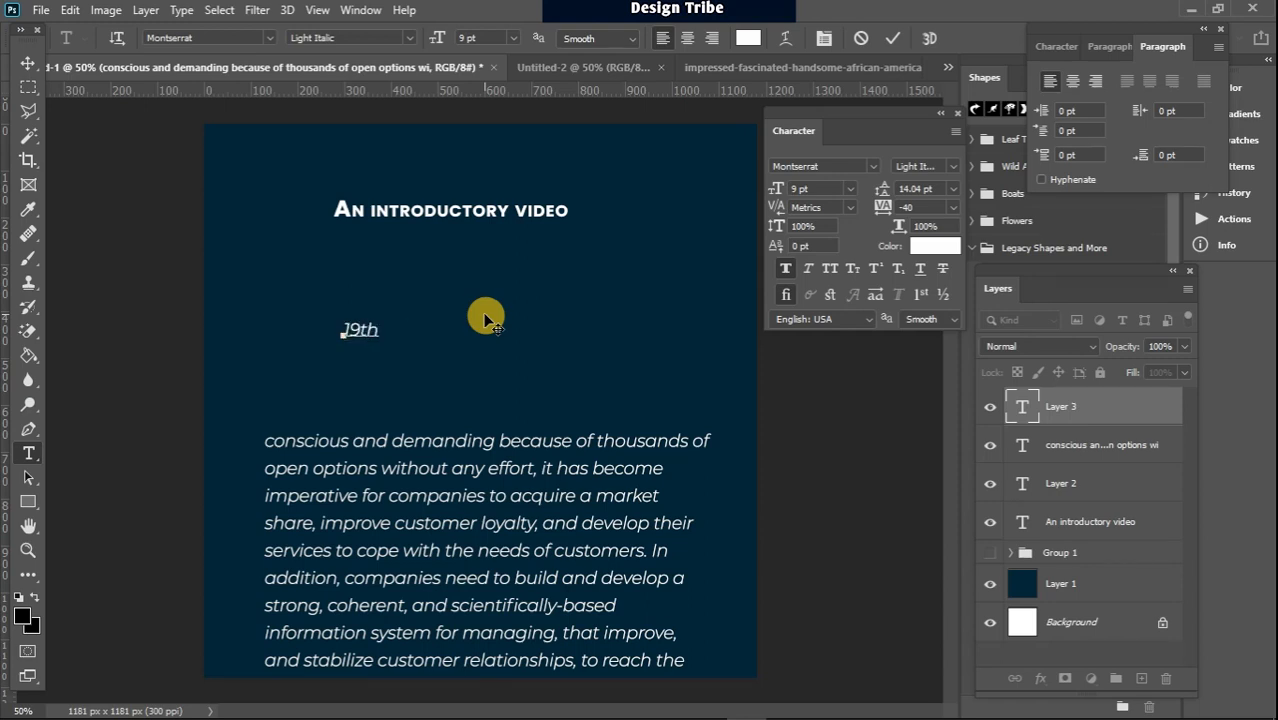
- Make the "th" of "19th" superscript and set the whole text's size to 36 pt
left_click_drag(378, 333, 363, 335)
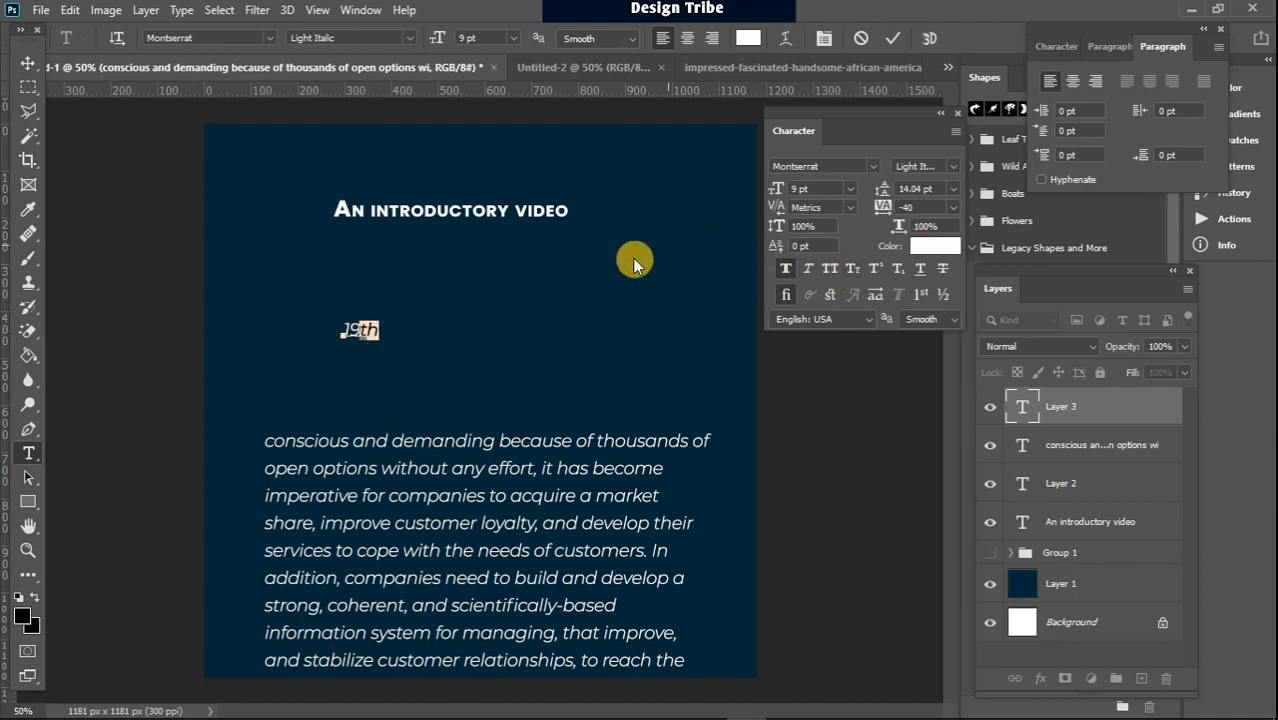
mouse_move(362, 322)
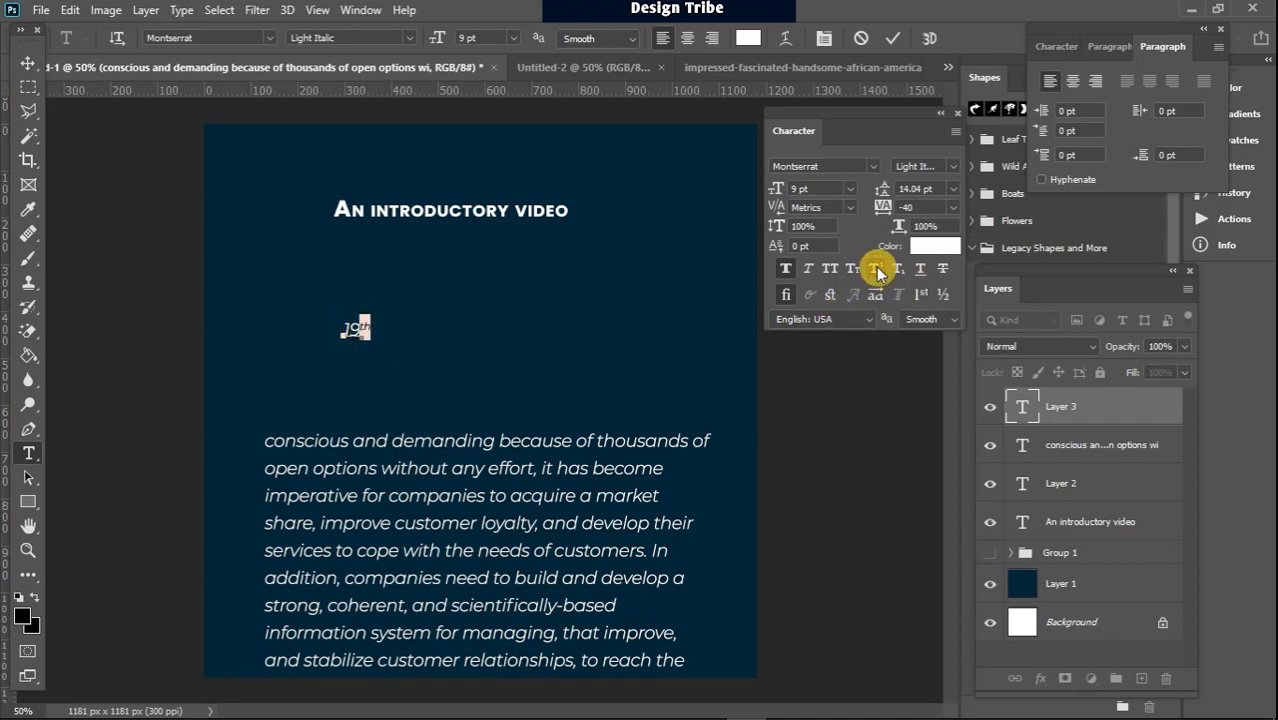
key("ctrl+a")
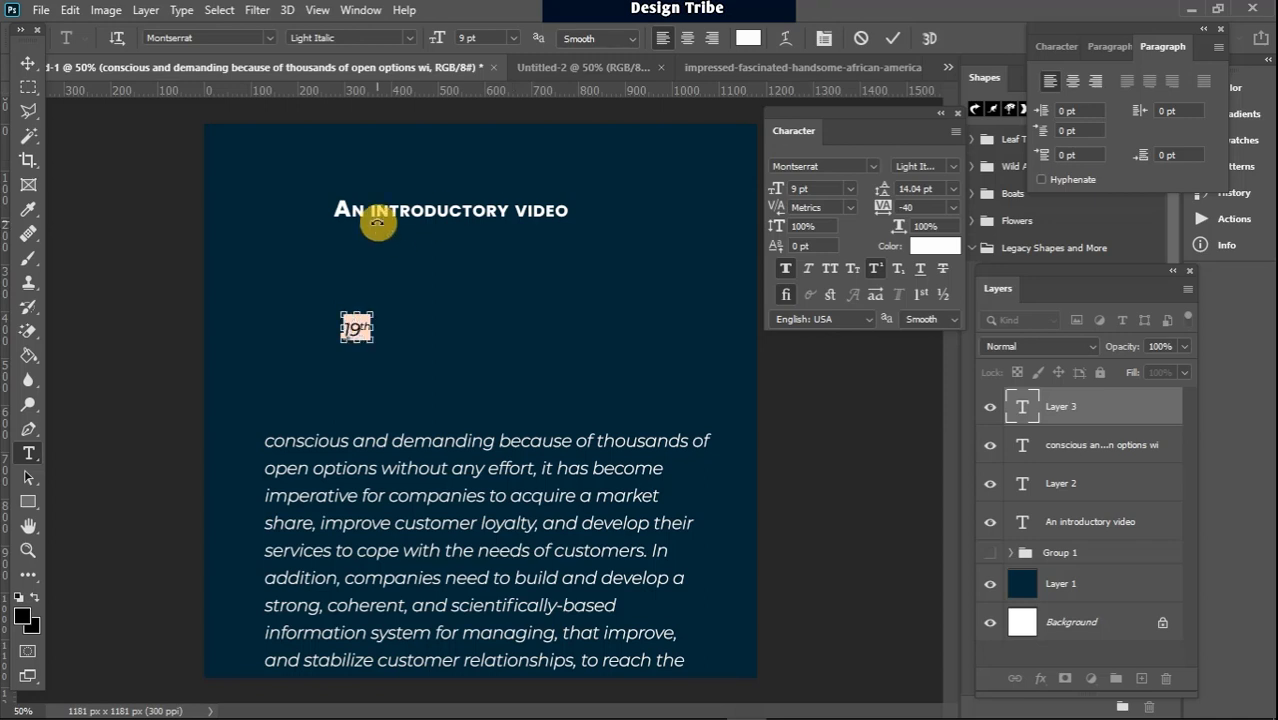
left_click(511, 38)
left_click(487, 234)
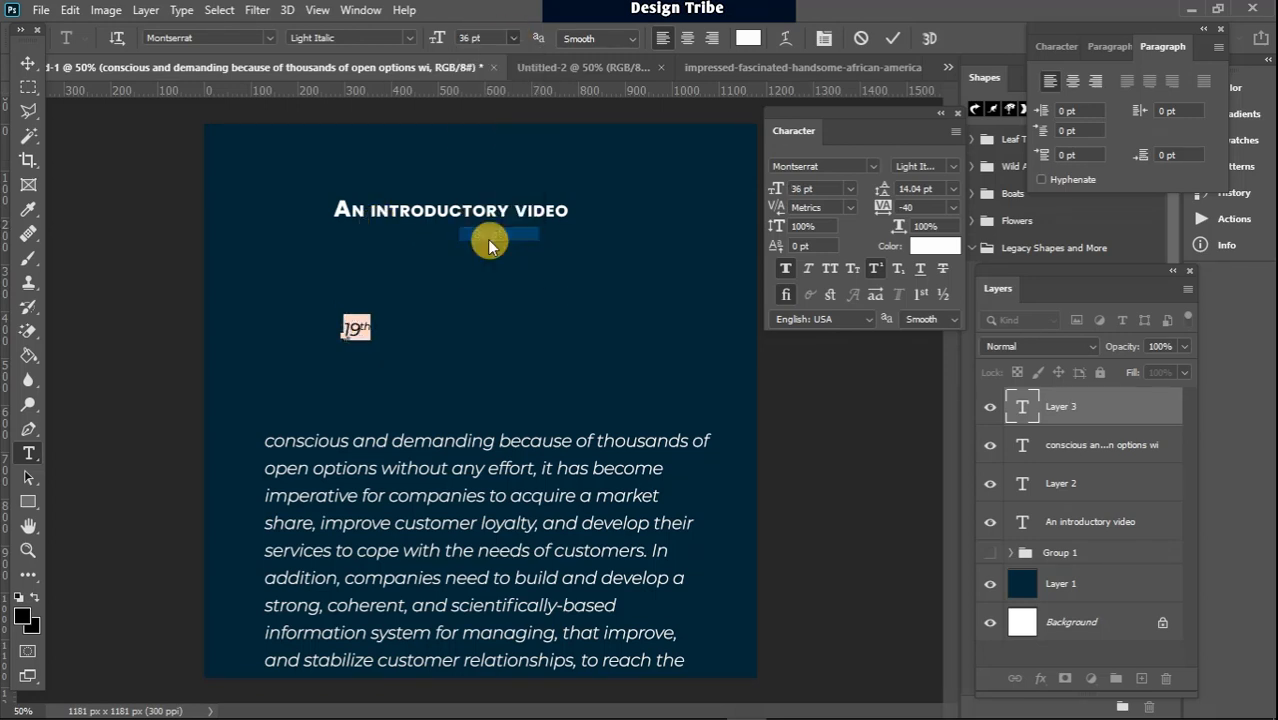
left_click(28, 63)
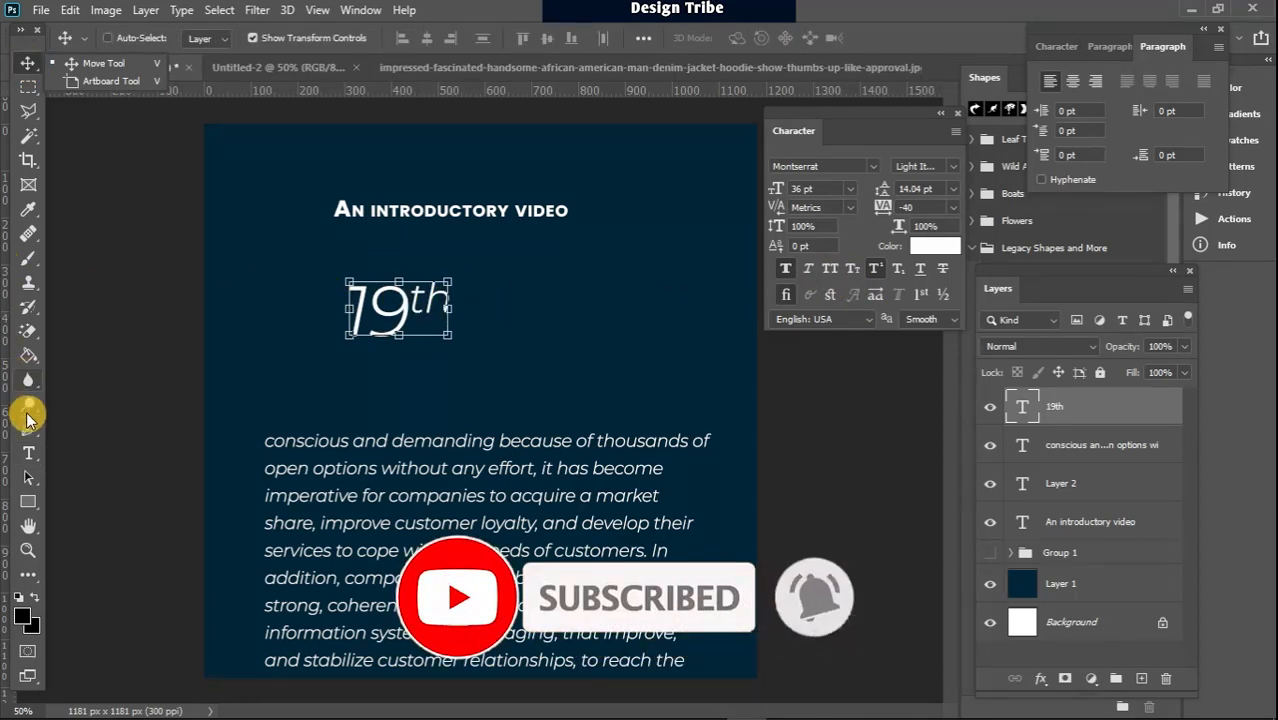
- Add a new text layer reading "L5" beside the "19th" text
left_click(29, 454)
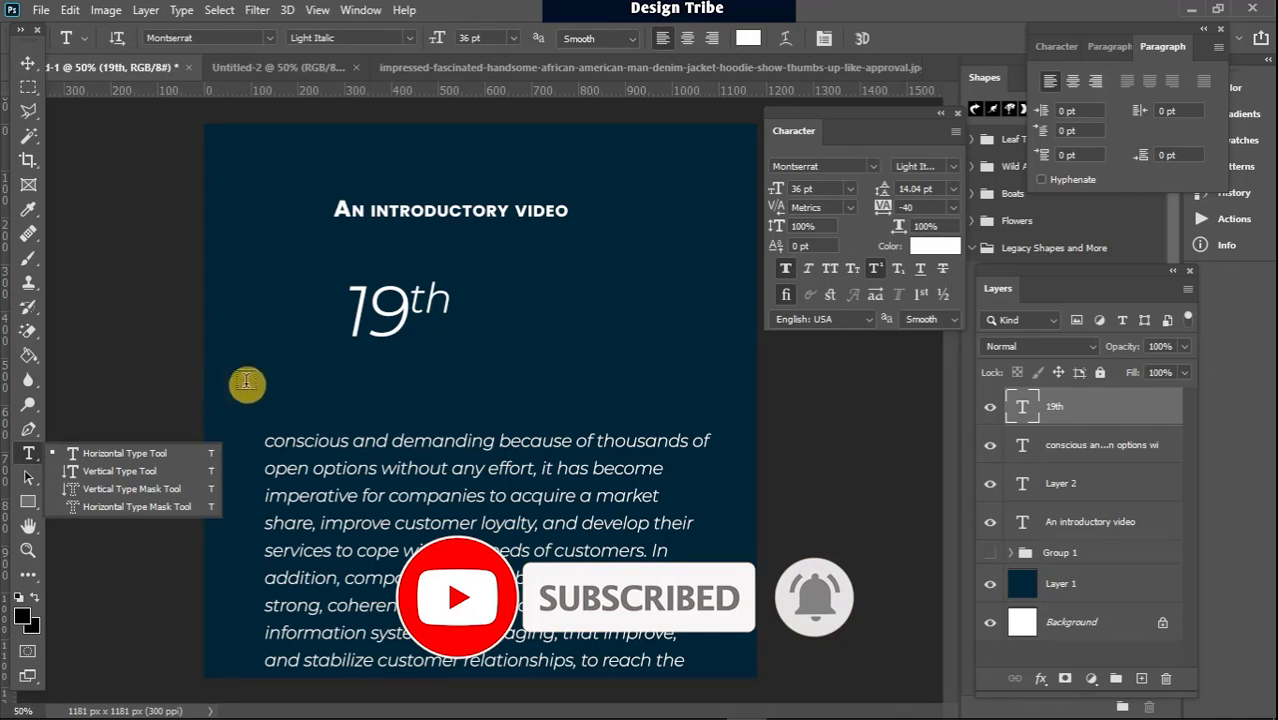
left_click(538, 337)
left_click(566, 327)
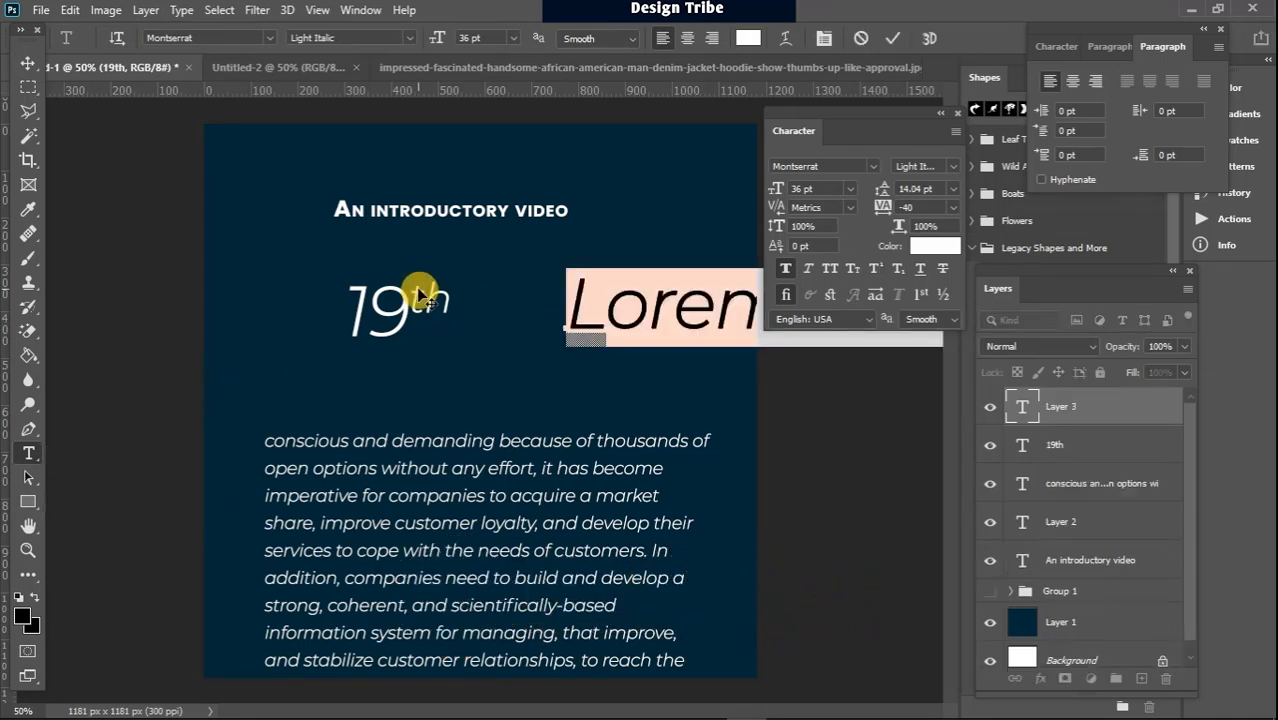
key("BackSpace")
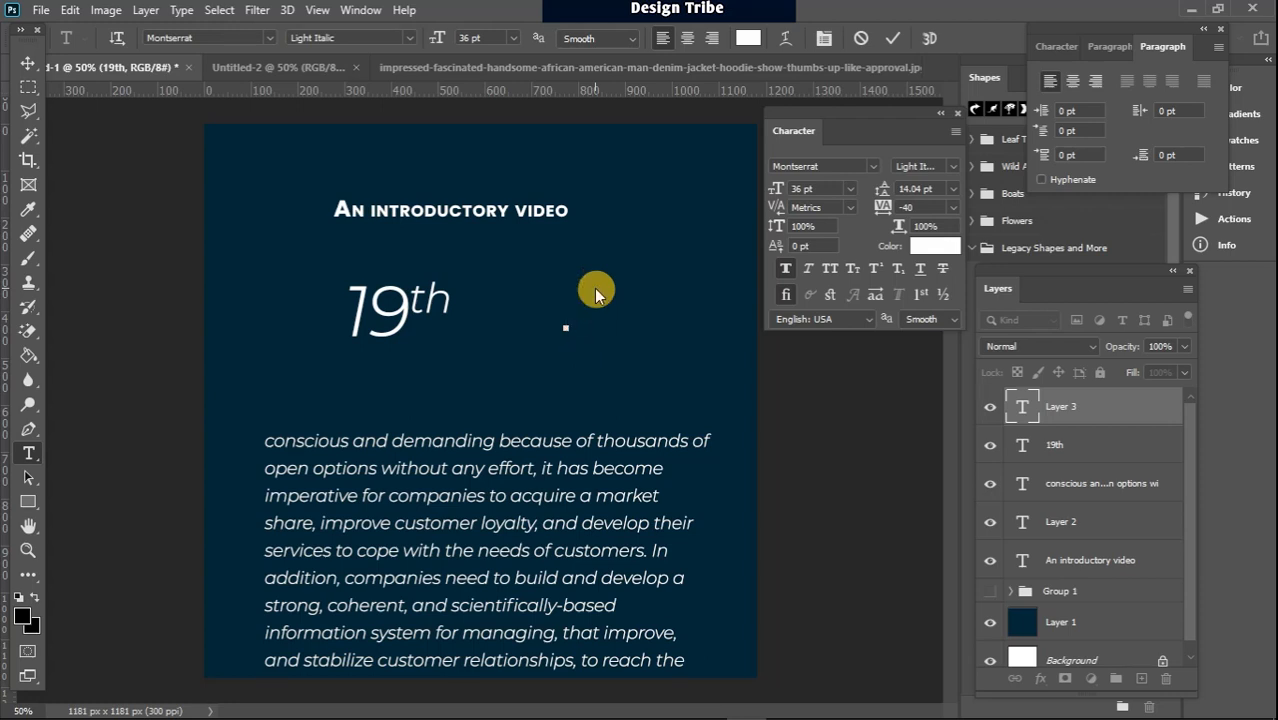
type("L1")
key("BackSpace")
type("5")
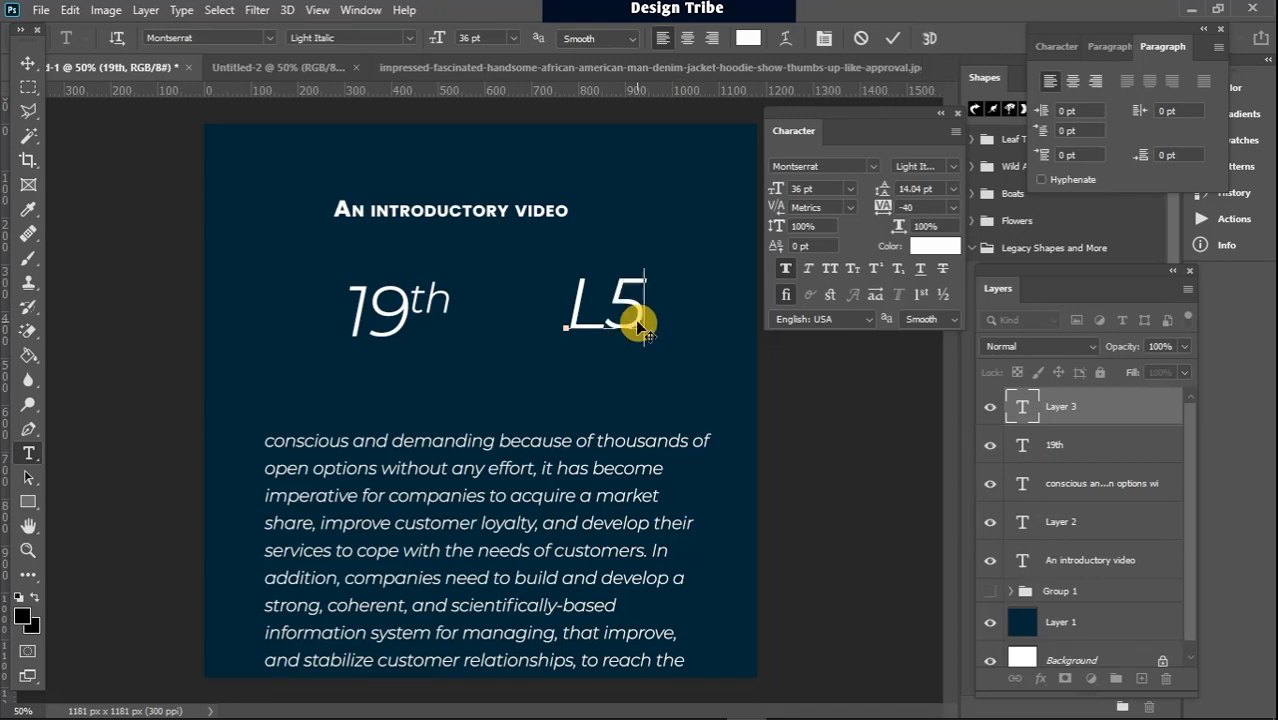
- Make the "5" of "L5" subscript, commit the text and move it off the canvas
left_click_drag(646, 292, 619, 292)
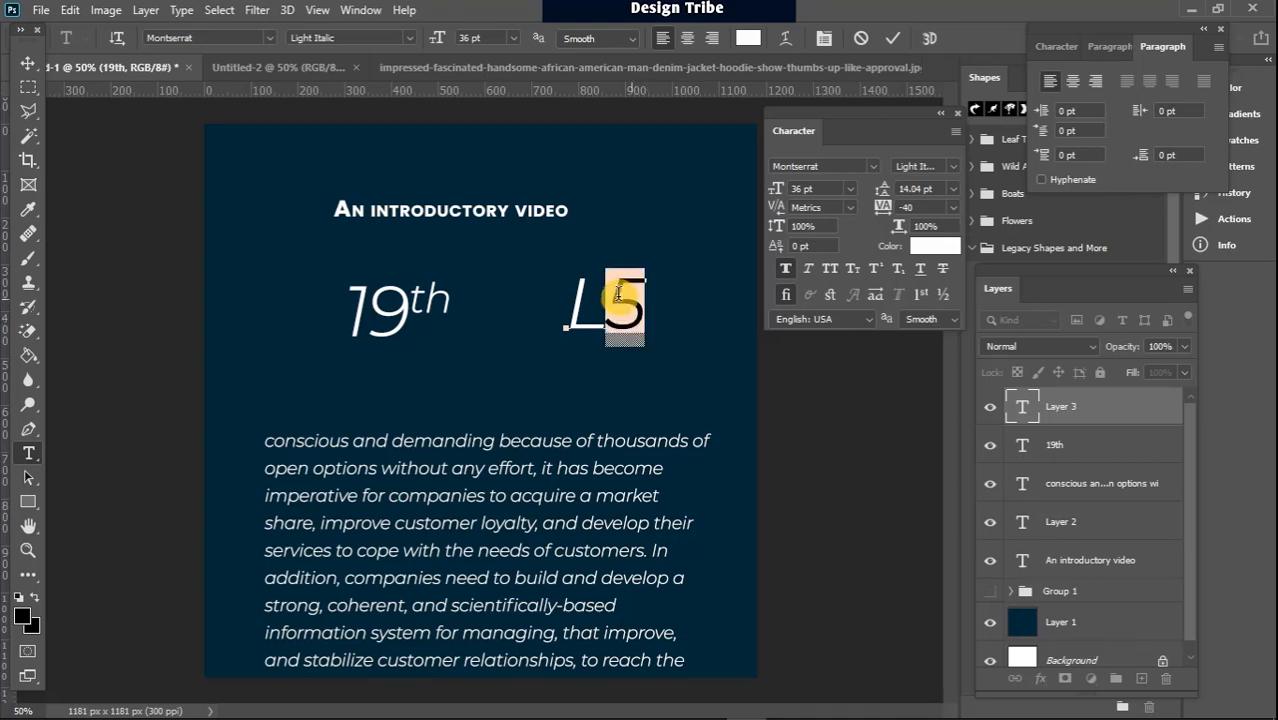
left_click(896, 267)
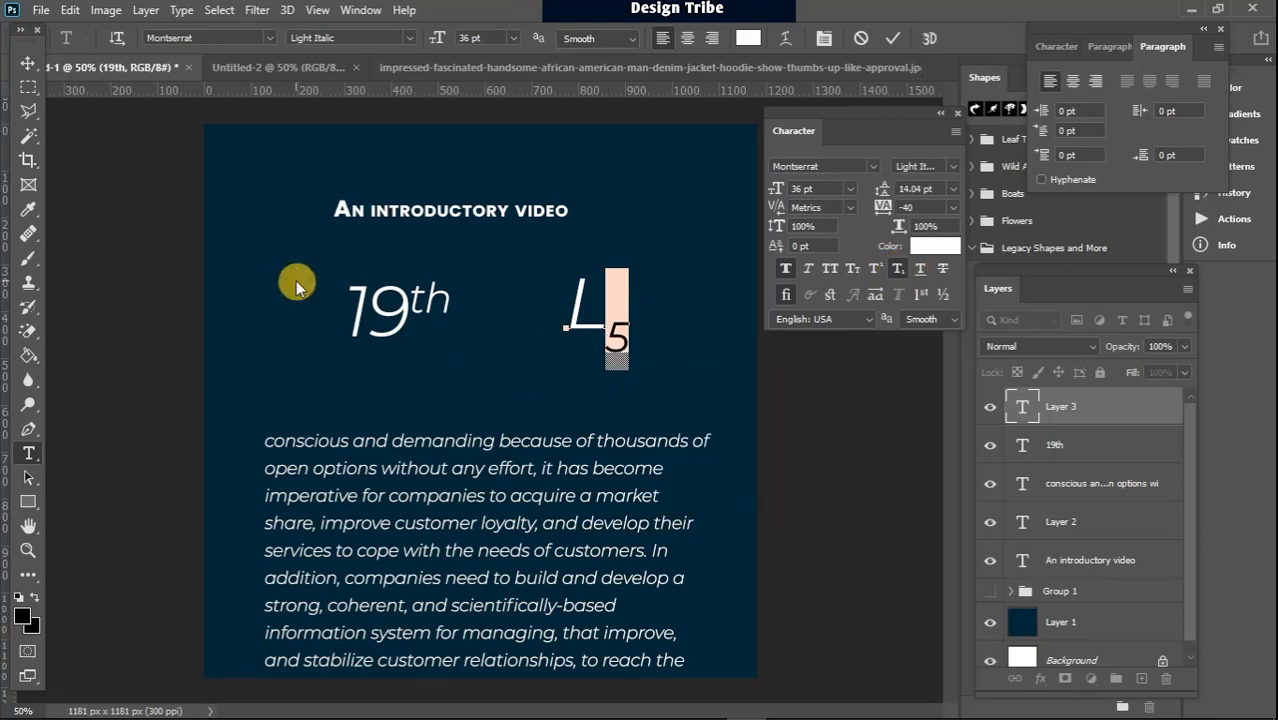
left_click(28, 63)
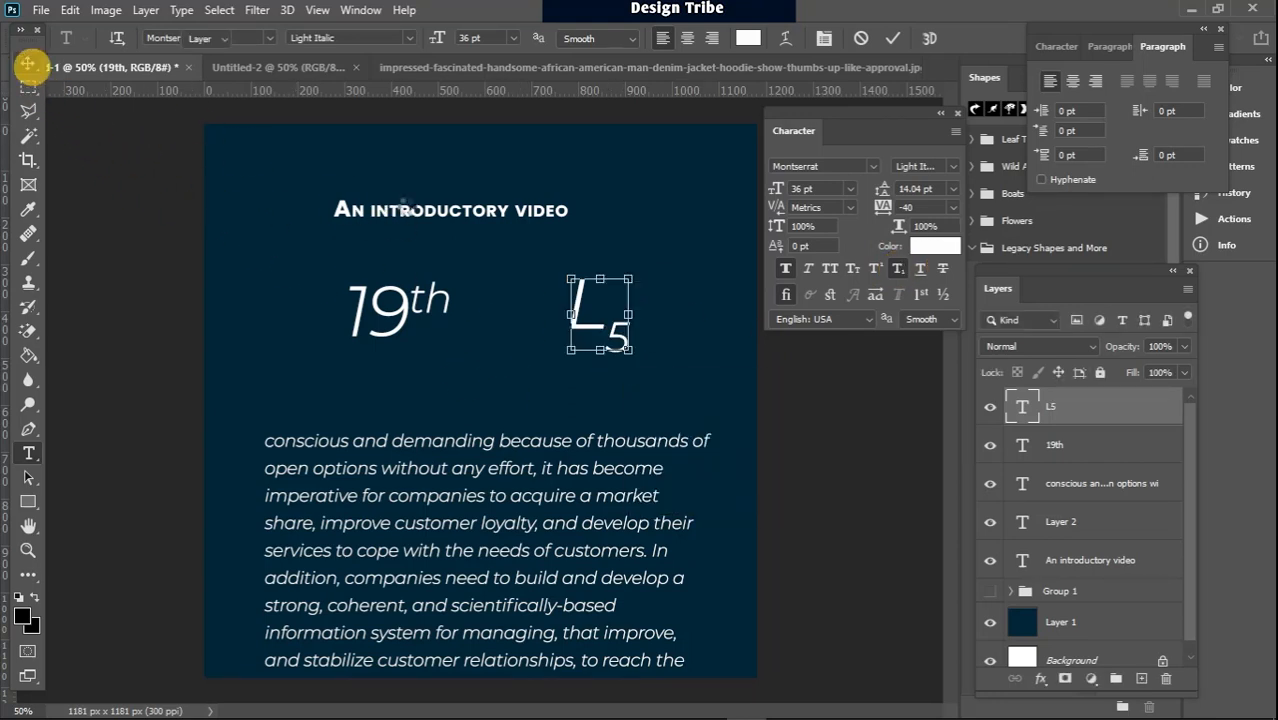
left_click_drag(418, 203, 956, 468)
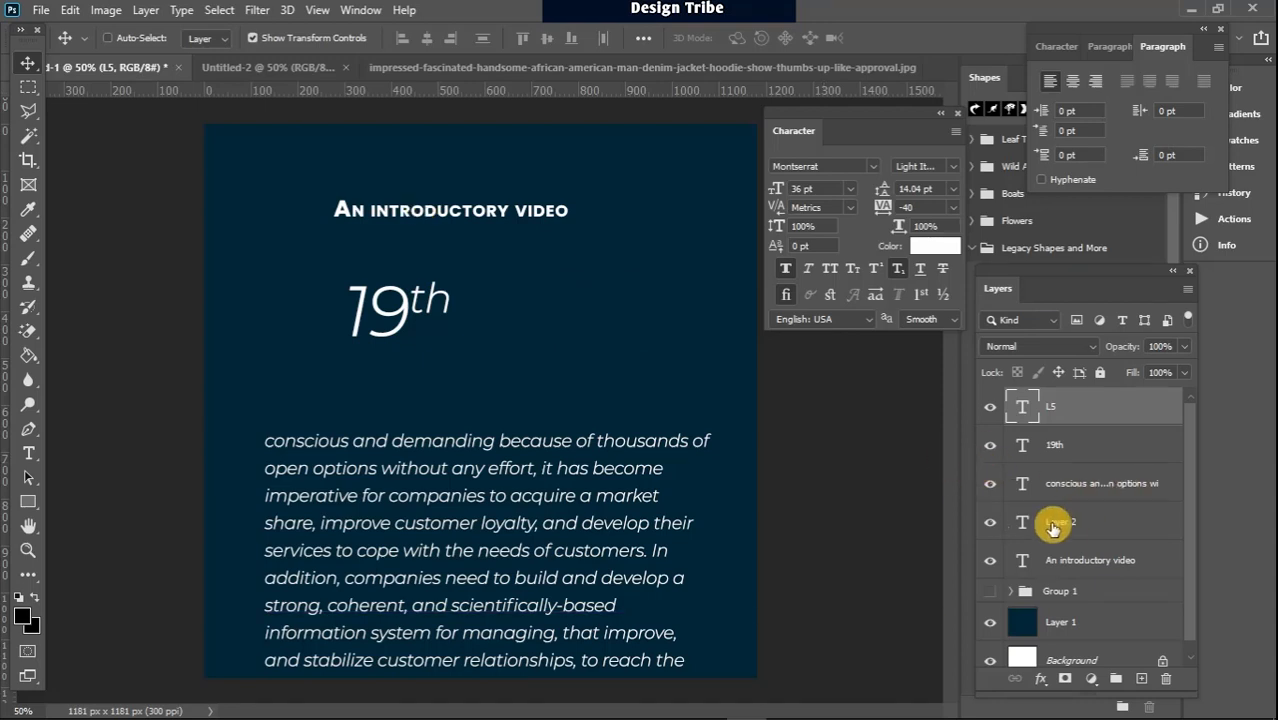
- Try underline on the "An introductory video" heading, remove it and apply strikethrough instead
left_click(1079, 570)
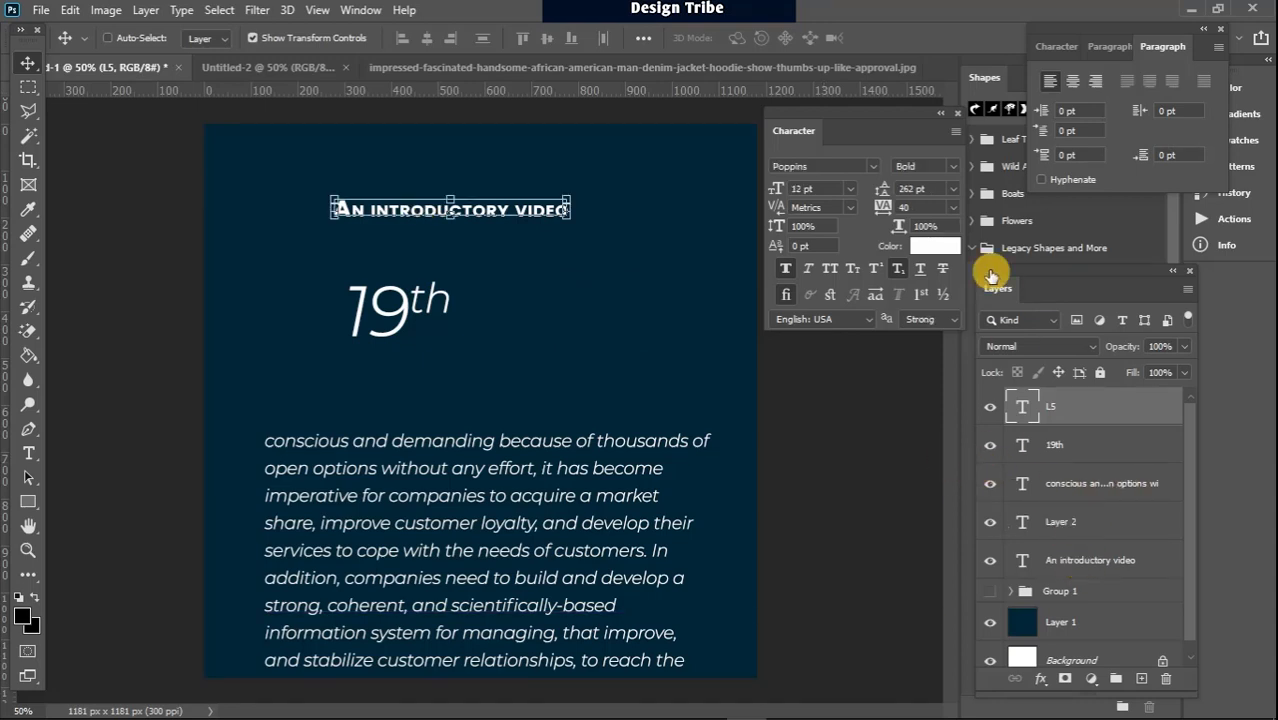
left_click(920, 270)
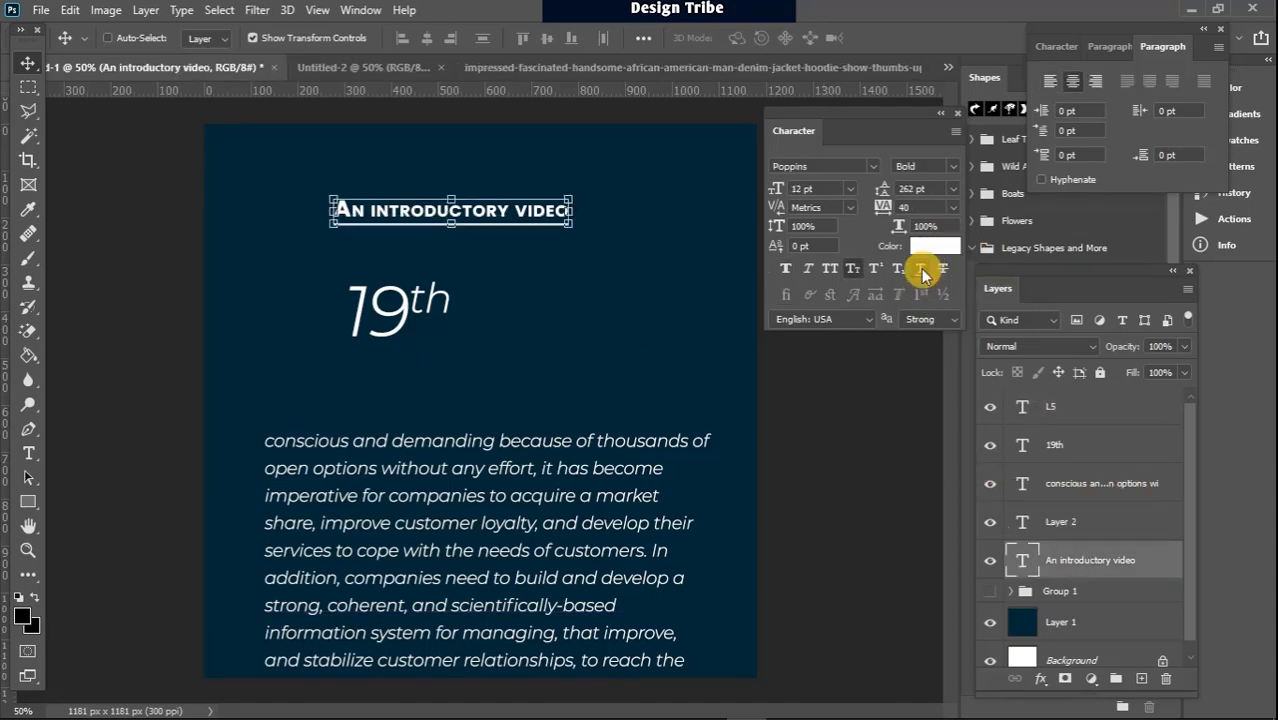
left_click(921, 271)
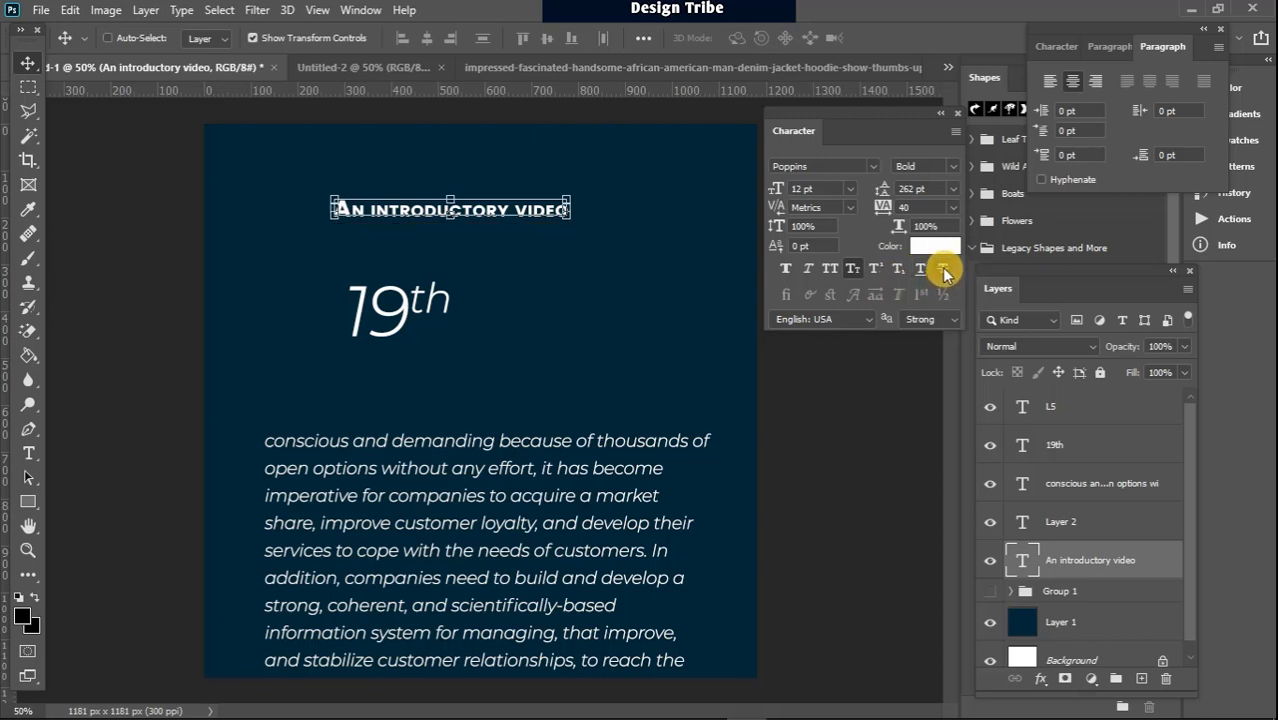
left_click(942, 268)
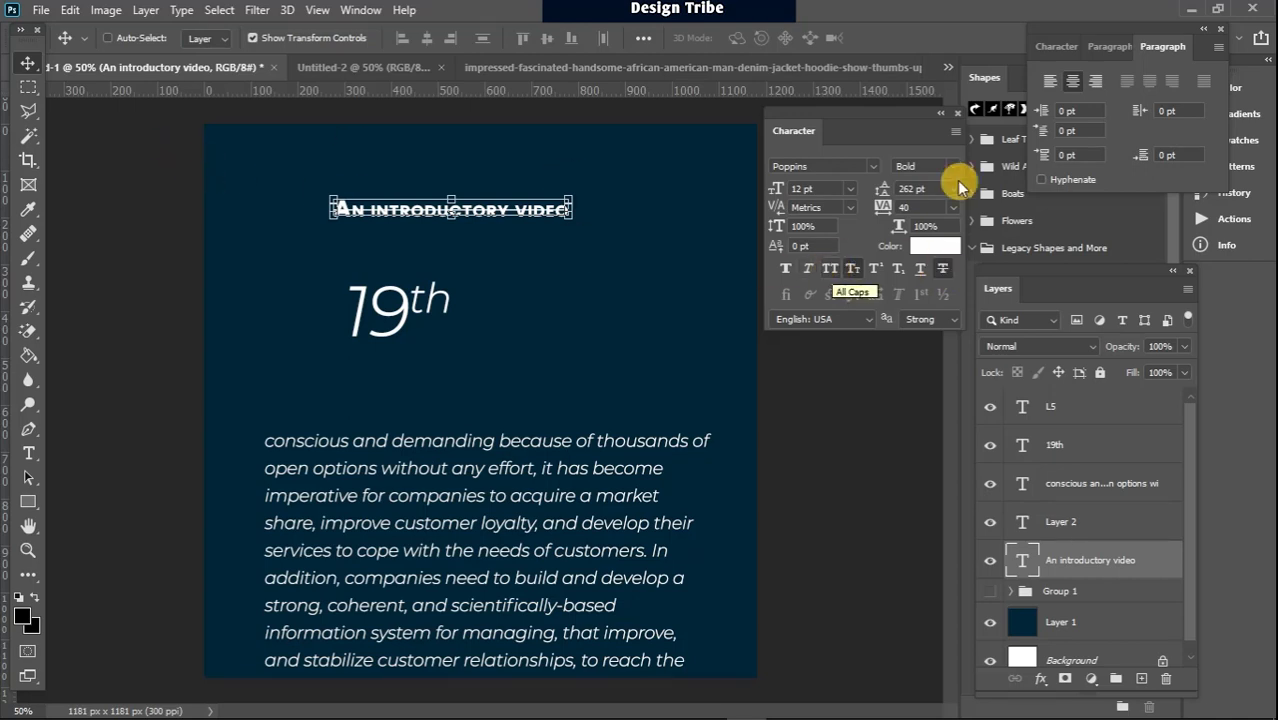
left_click(28, 80)
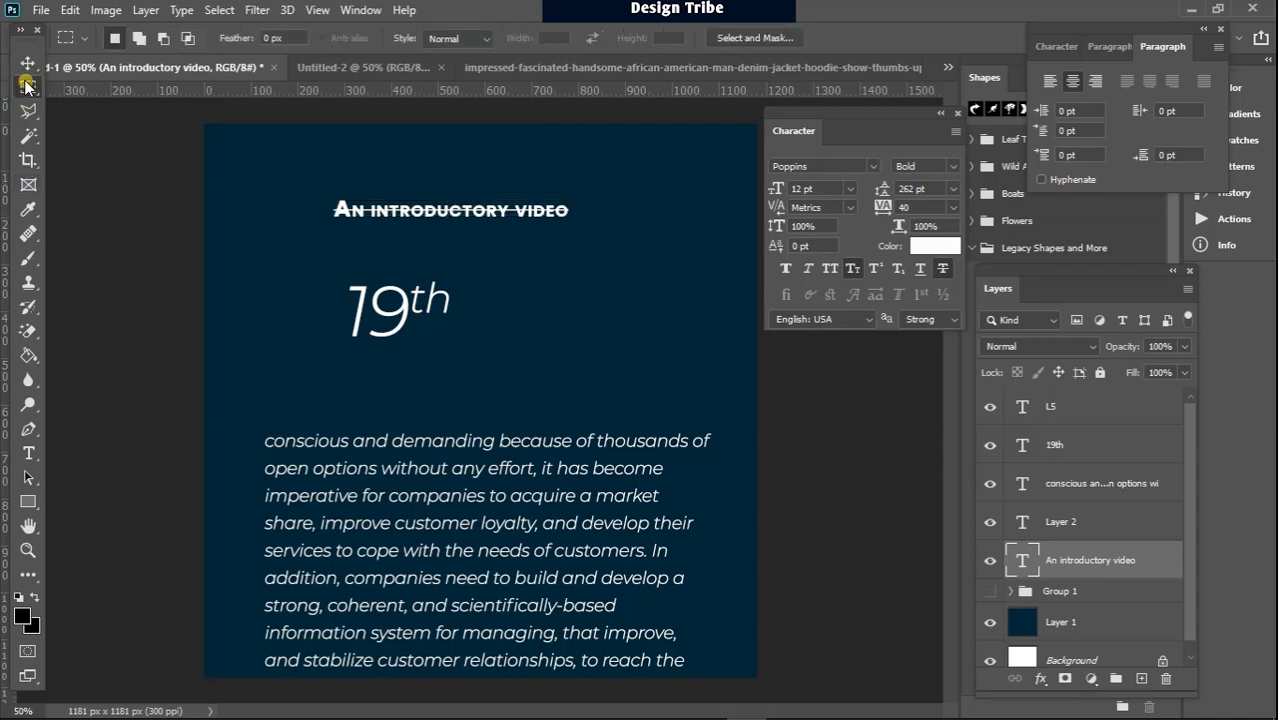
left_click(24, 64)
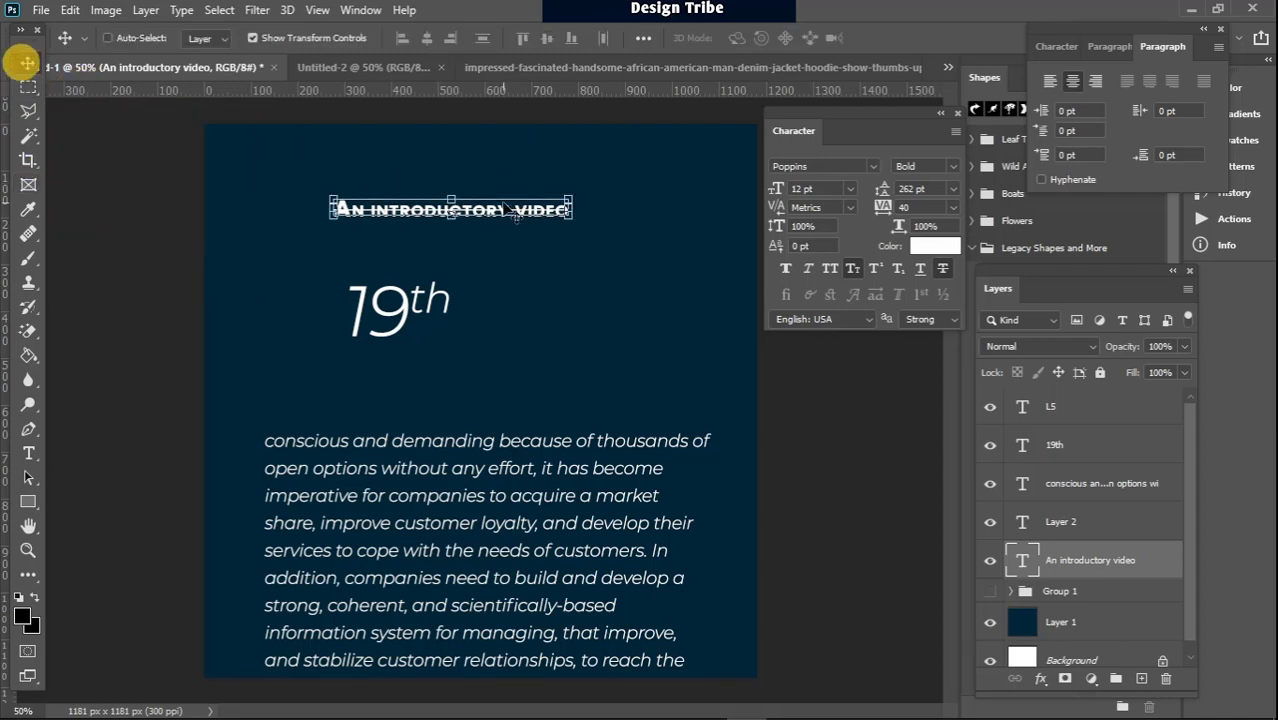
- Delete the heading, Group 1, "19th", "L5" and paragraph layers from the document
key("Delete")
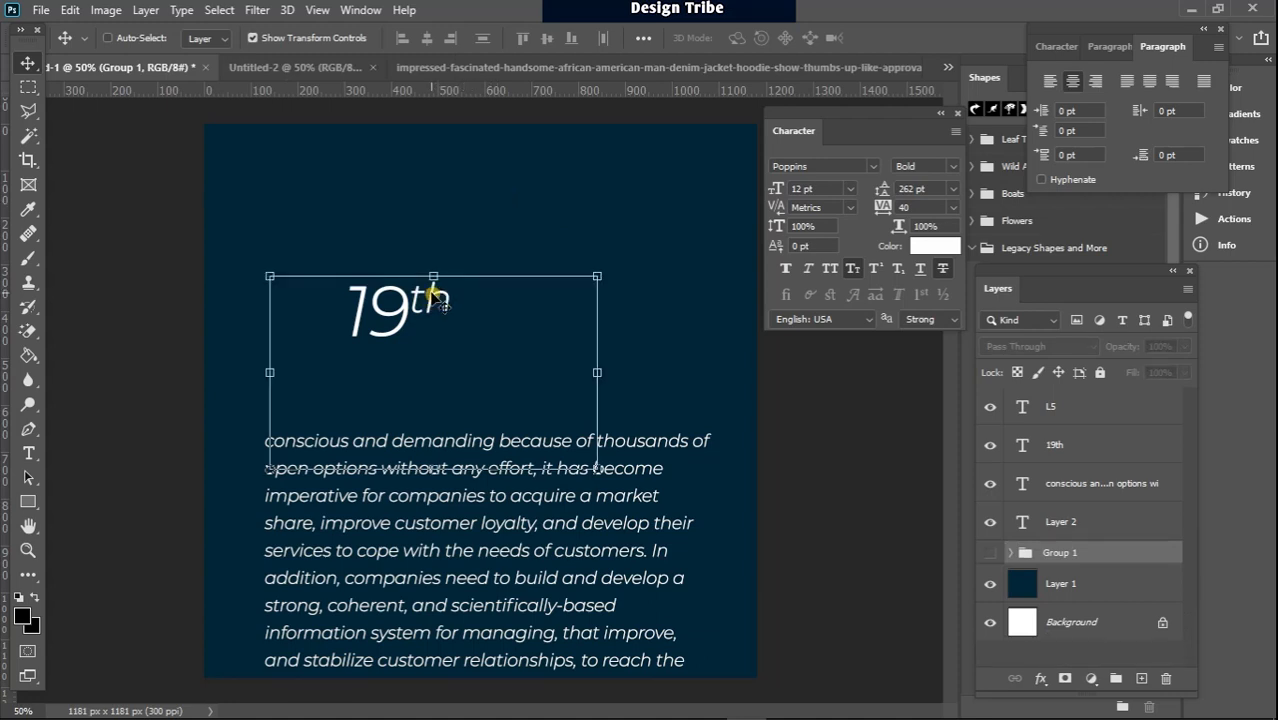
key("Delete")
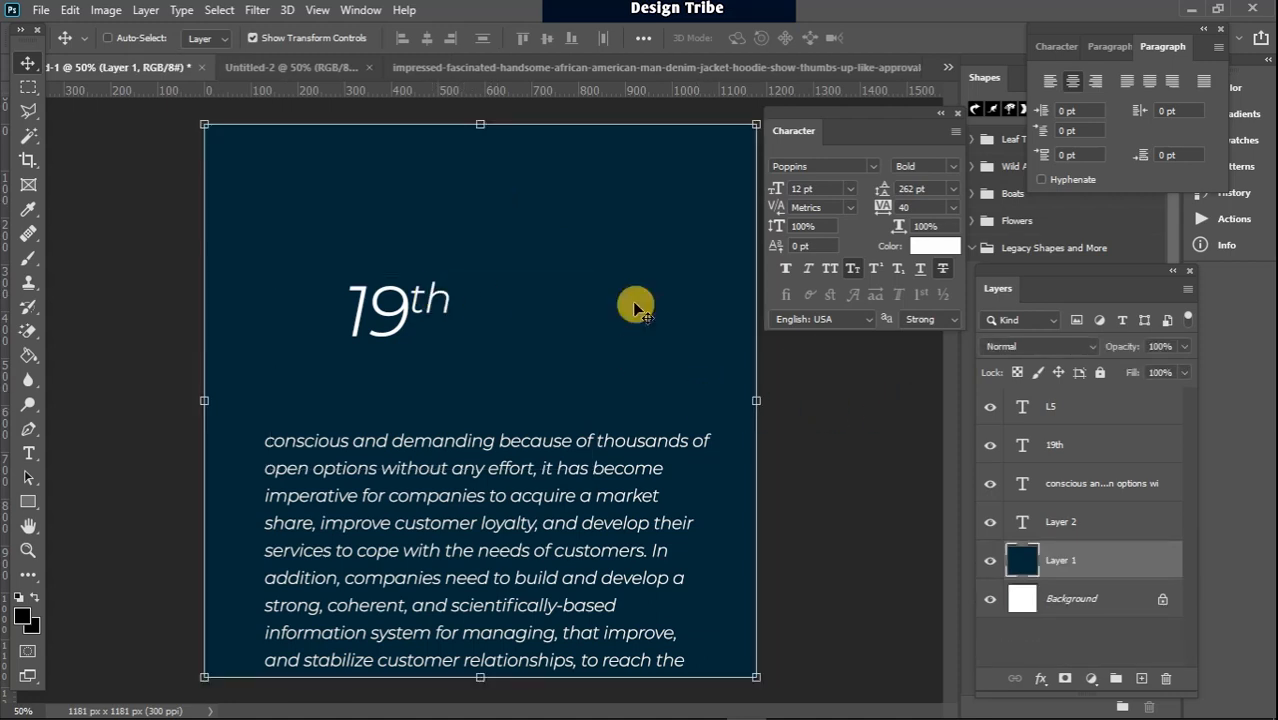
left_click(1080, 450)
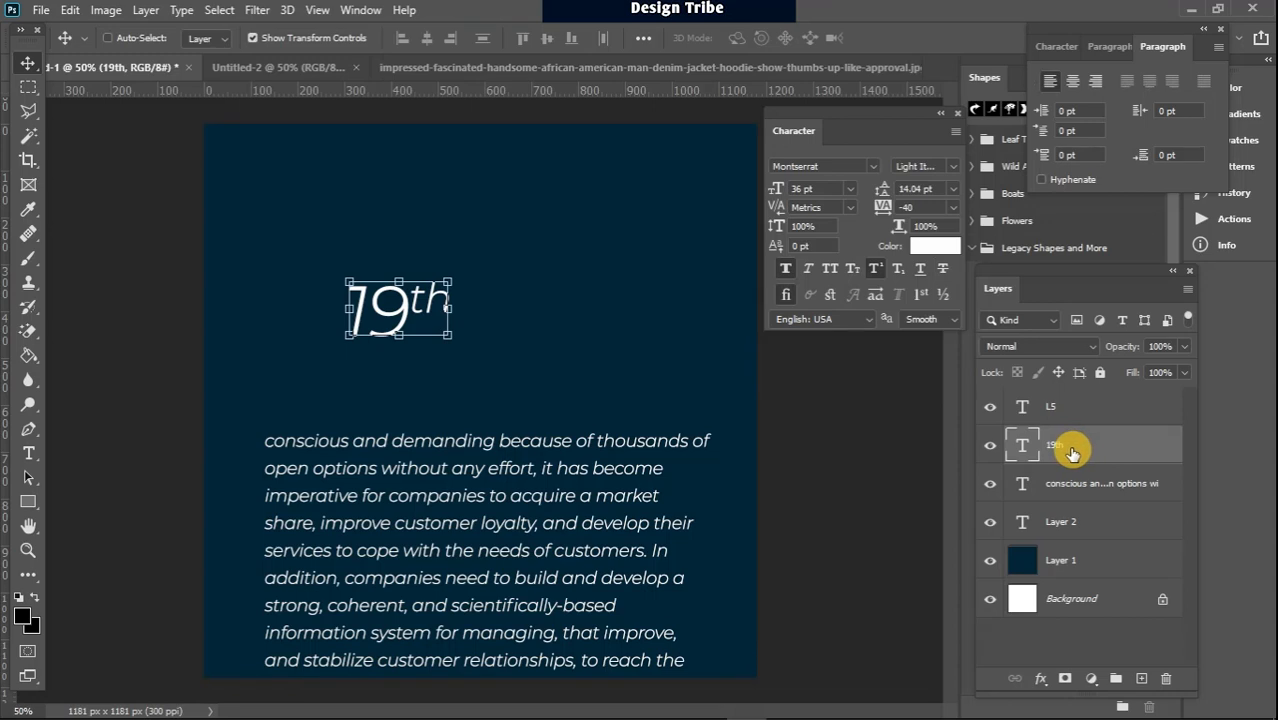
key("Delete")
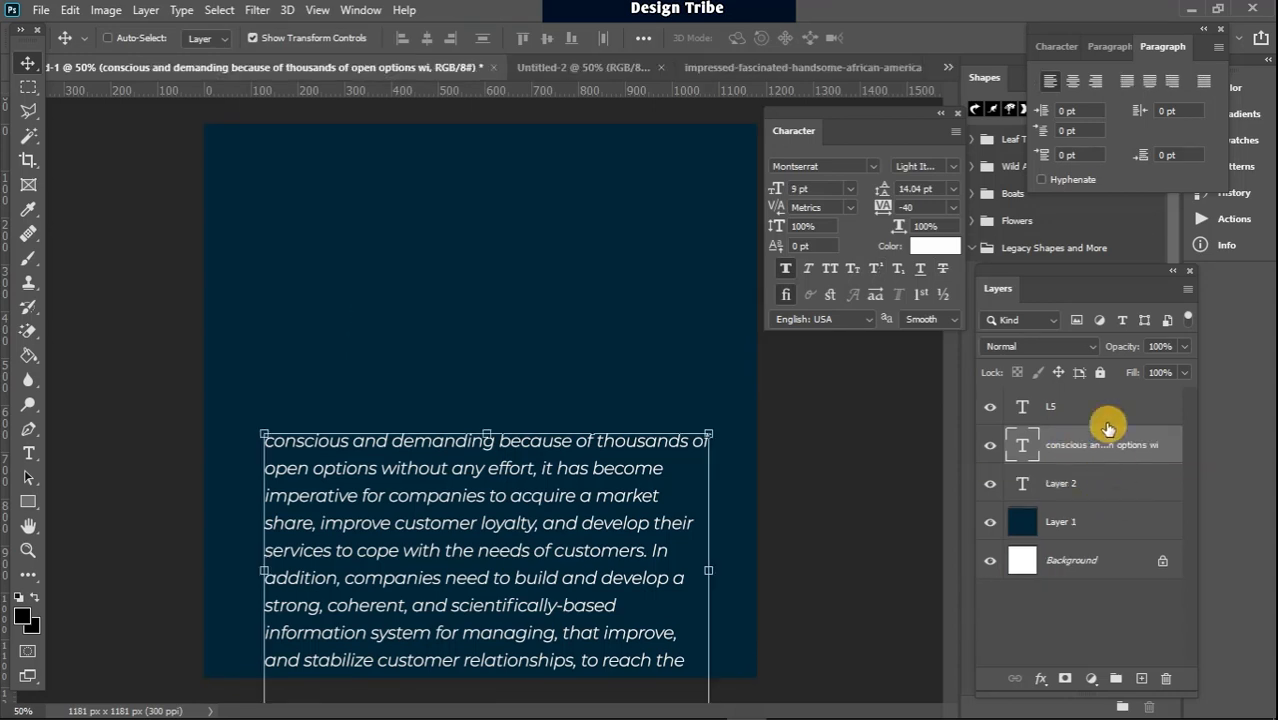
left_click(1104, 406)
key("Delete")
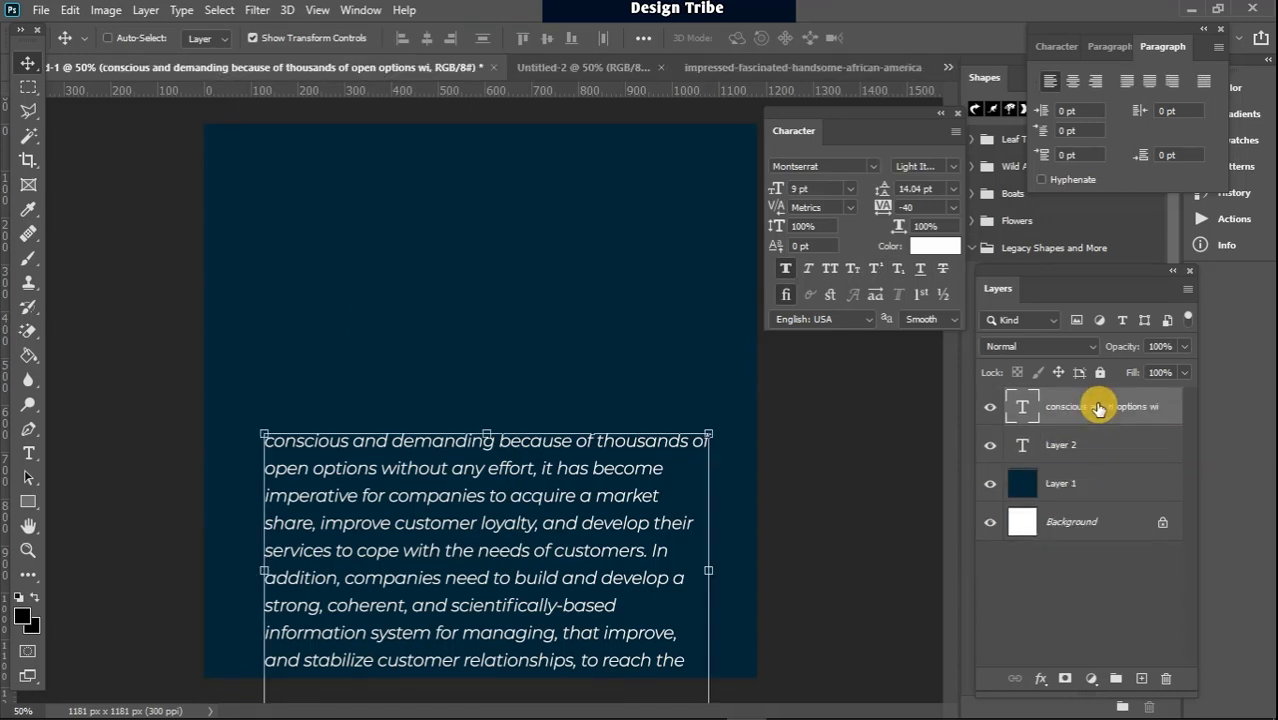
key("Delete")
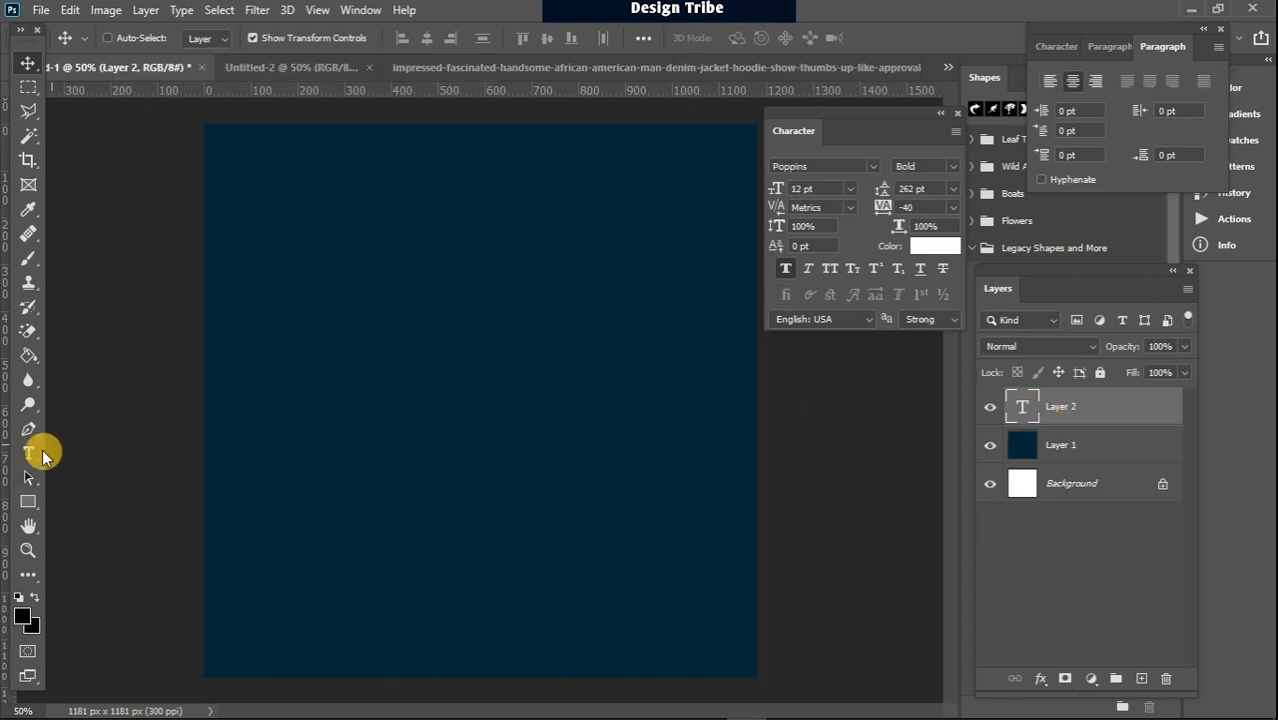
- Draw an open S-shaped path with the Pen tool, rising through four anchor points across the canvas
left_click(30, 503)
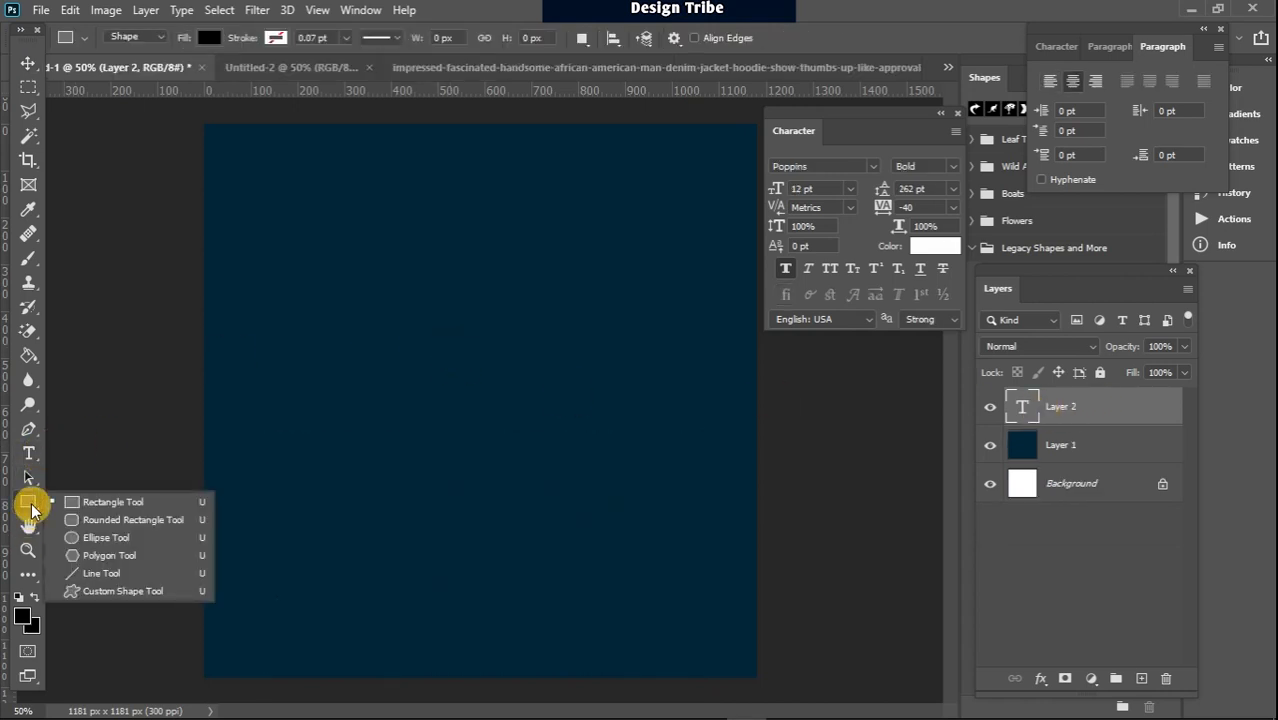
left_click(31, 507)
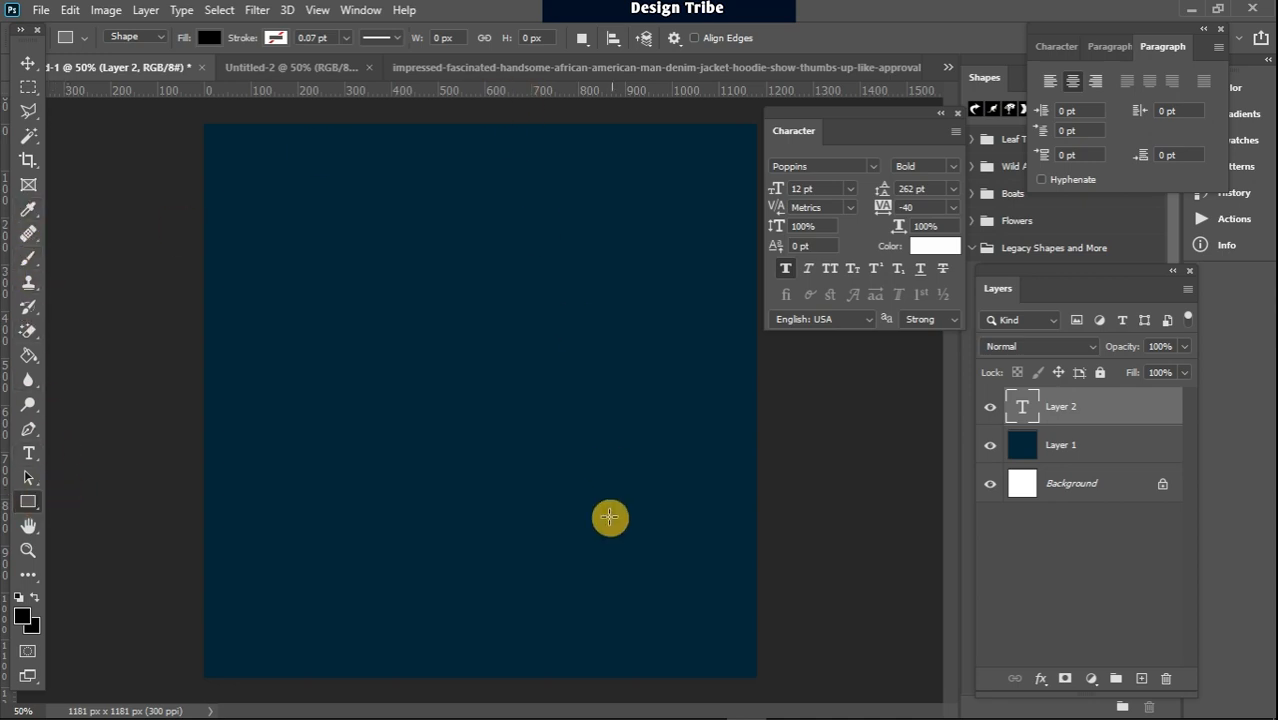
left_click(28, 430)
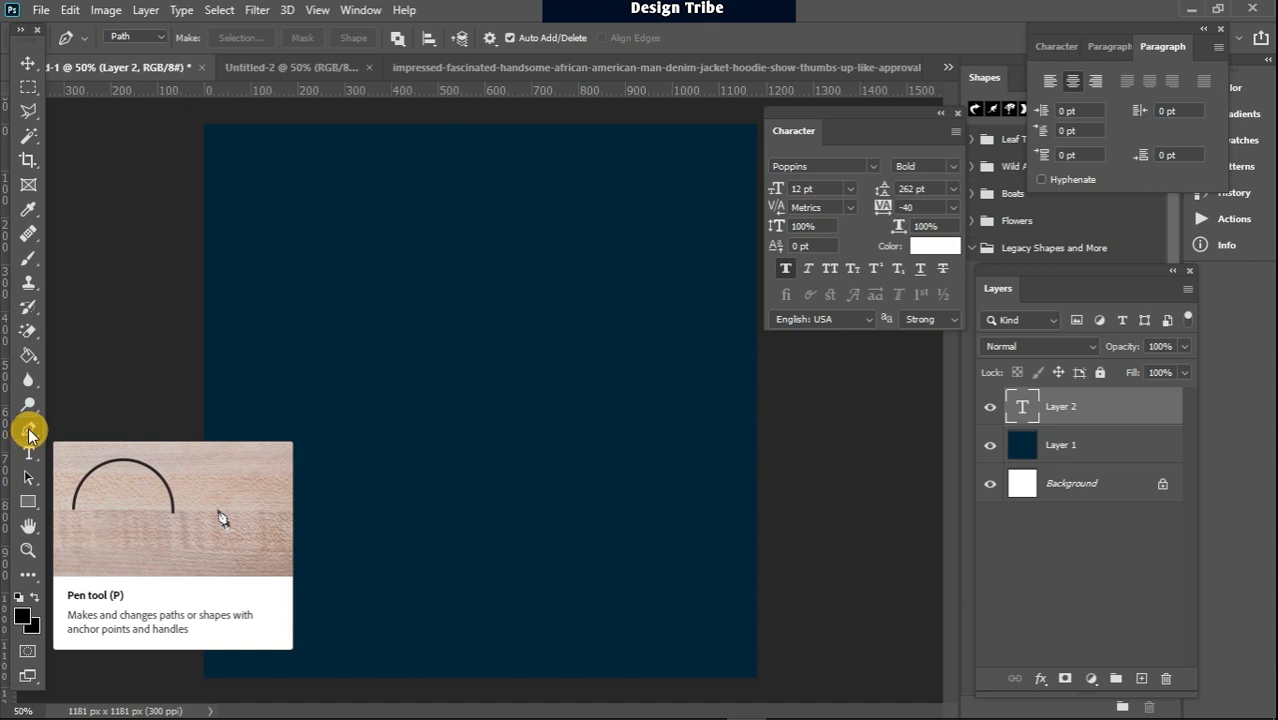
left_click(278, 551)
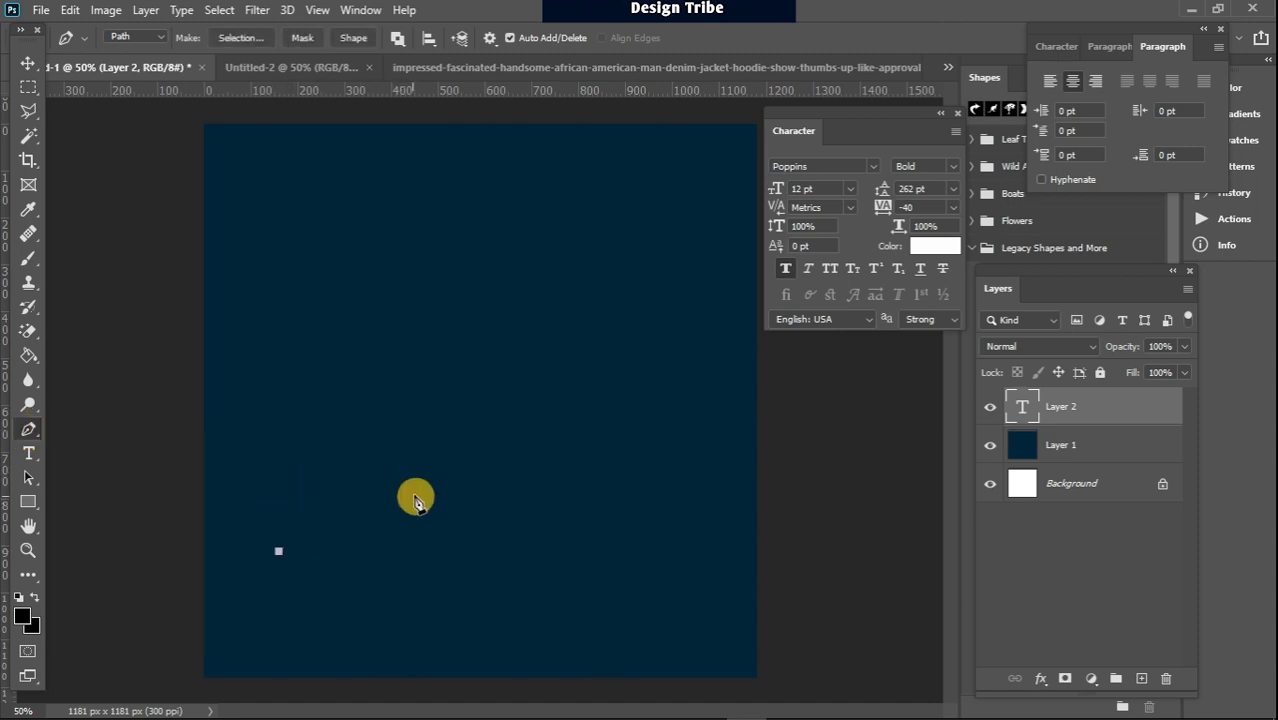
left_click_drag(416, 497, 464, 389)
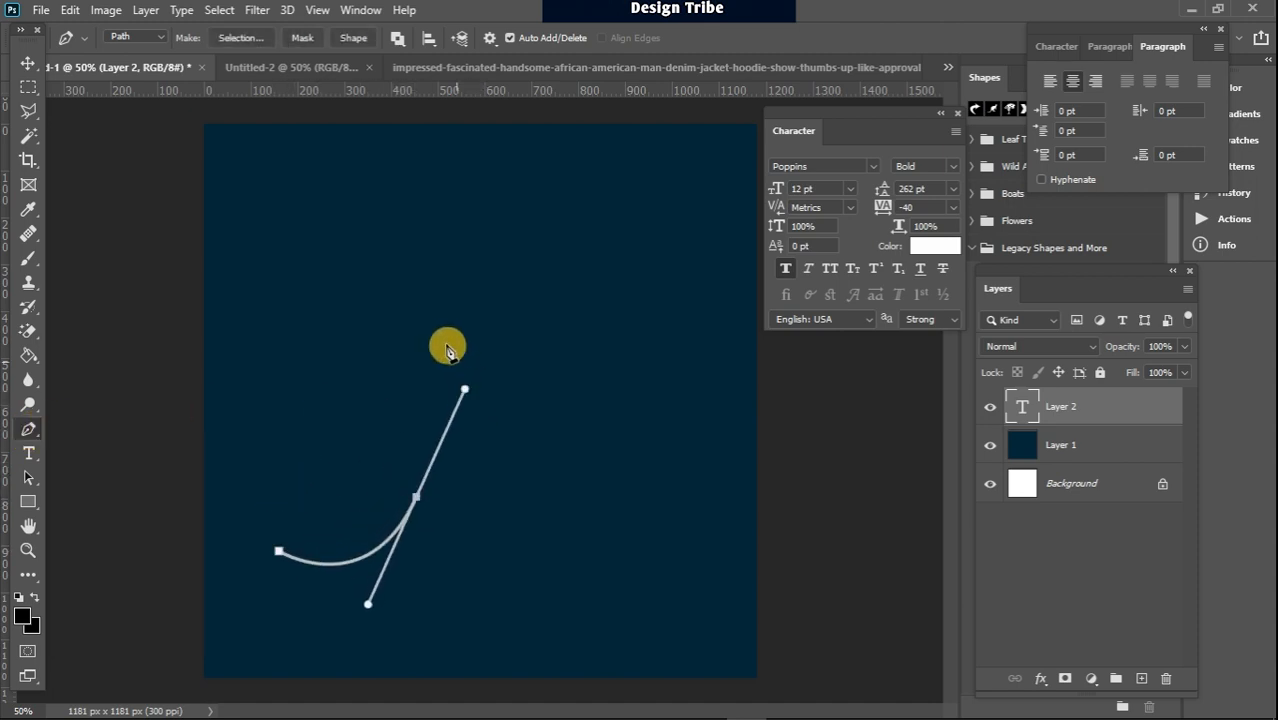
left_click_drag(435, 315, 658, 133)
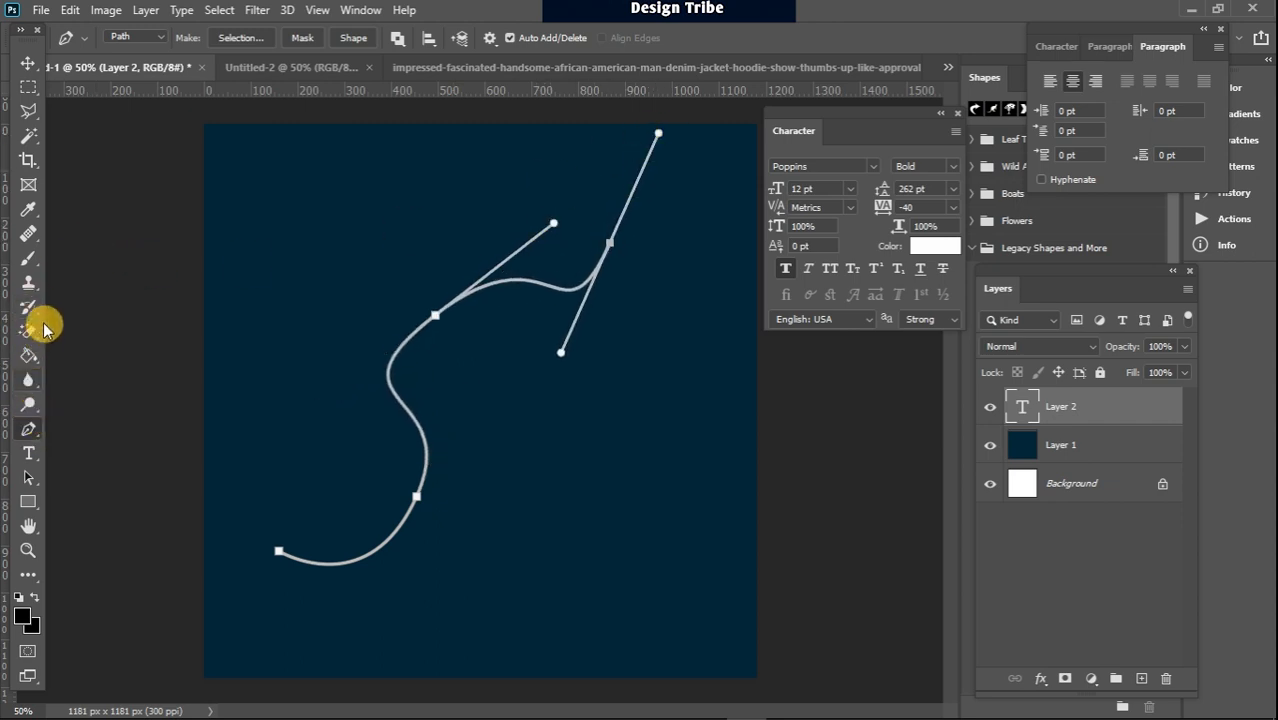
- Start type on the curved path near its lower end and replace the placeholder with the text beginning "conscious and demanding because of"
left_click(28, 454)
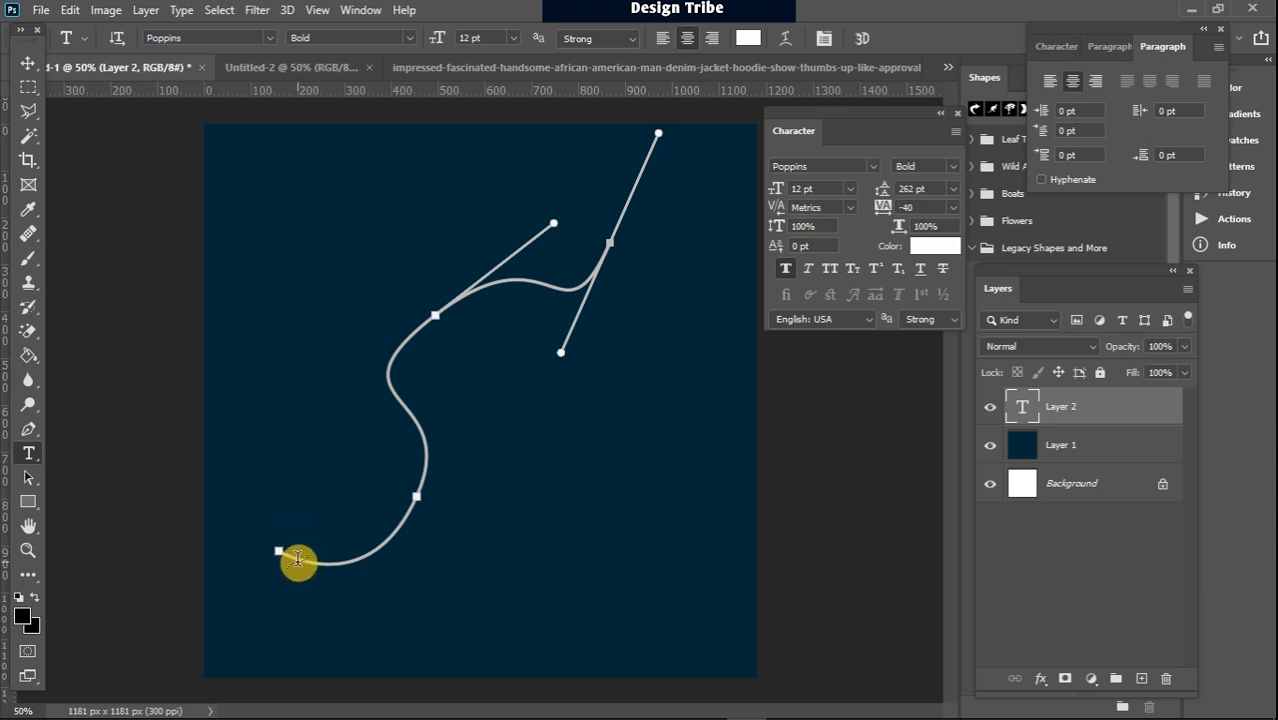
left_click(298, 560)
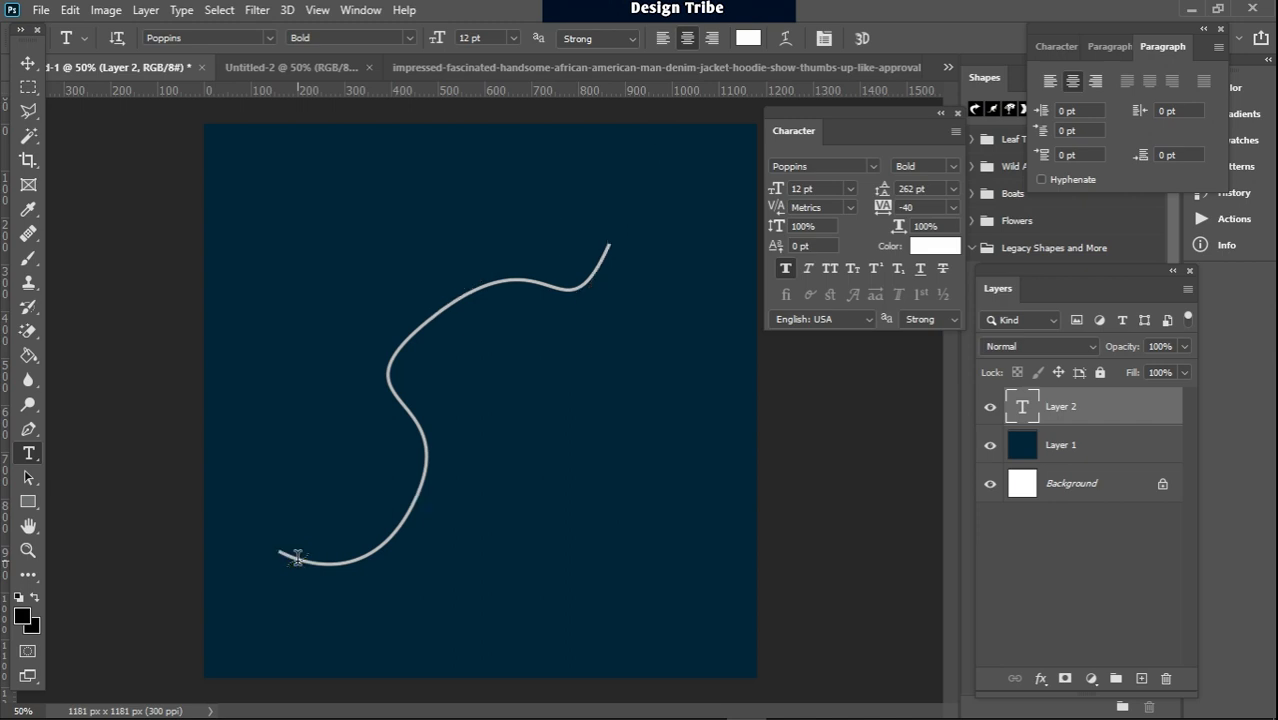
left_click(298, 558)
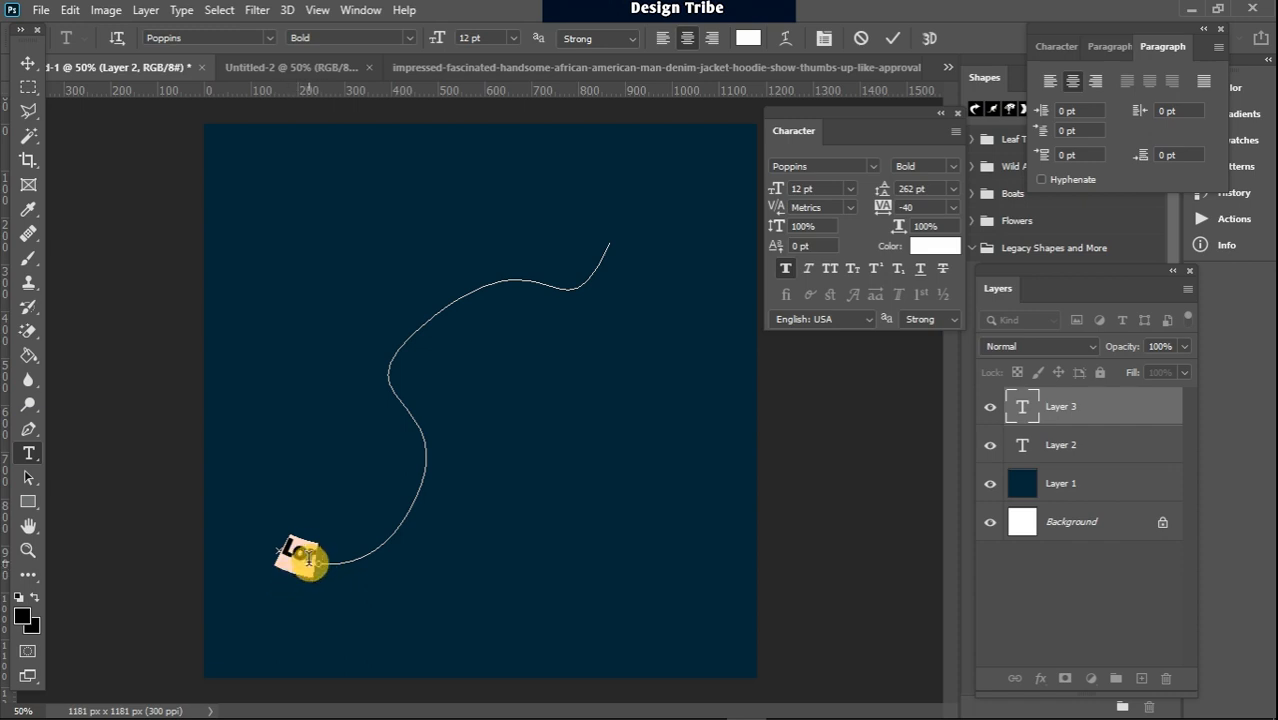
key("BackSpace")
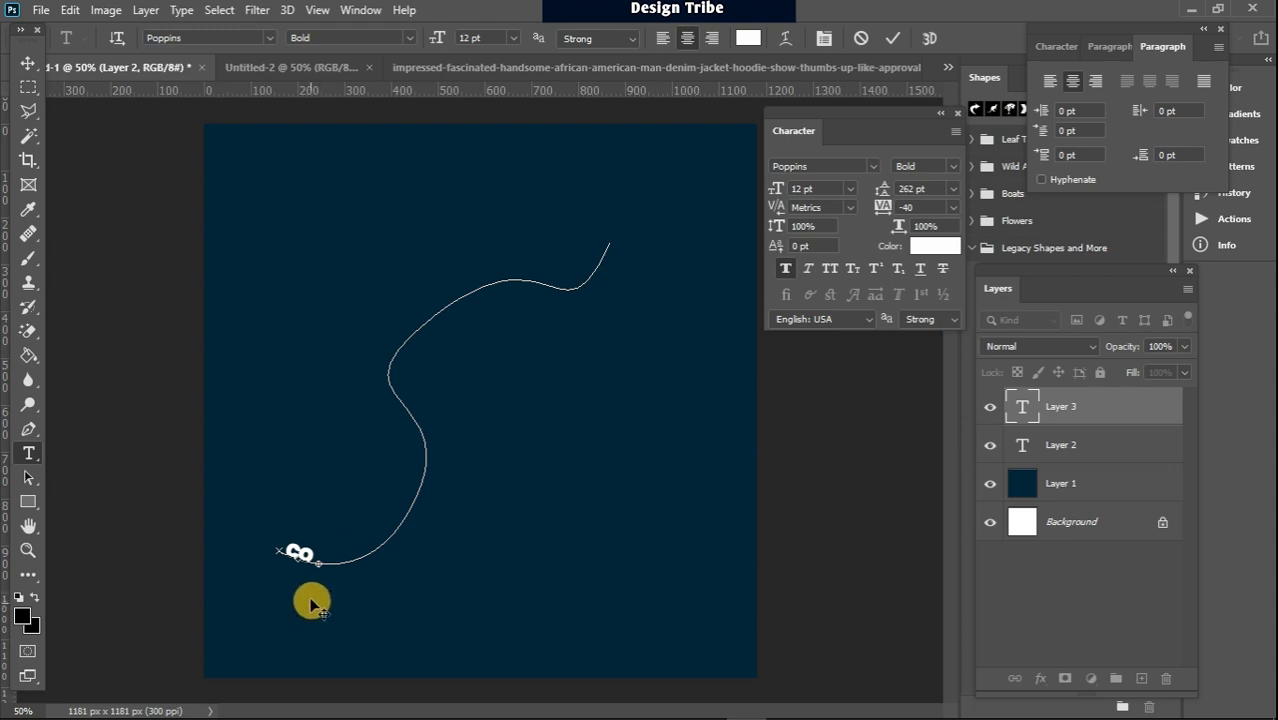
- Extend the path text to the curve's upper end, flip it back to the outer side and set its start near the lower end
key("ctrl")
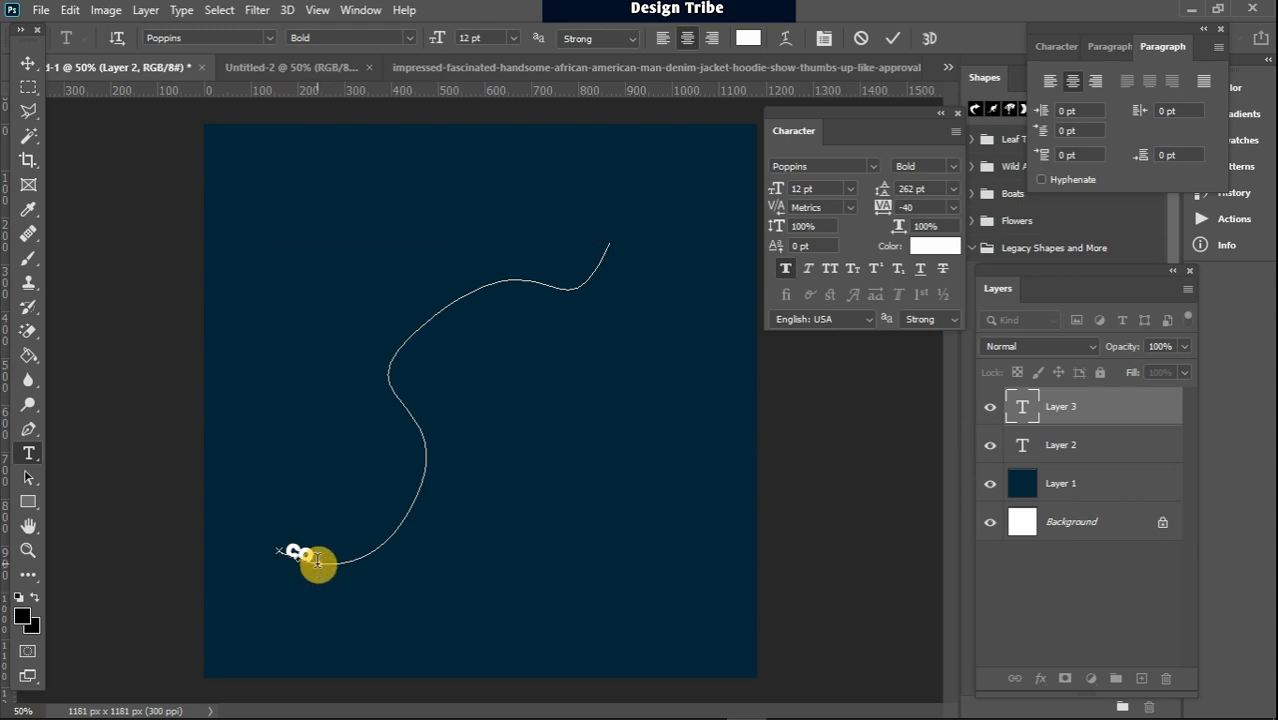
key("ctrl")
left_click_drag(318, 566, 608, 257)
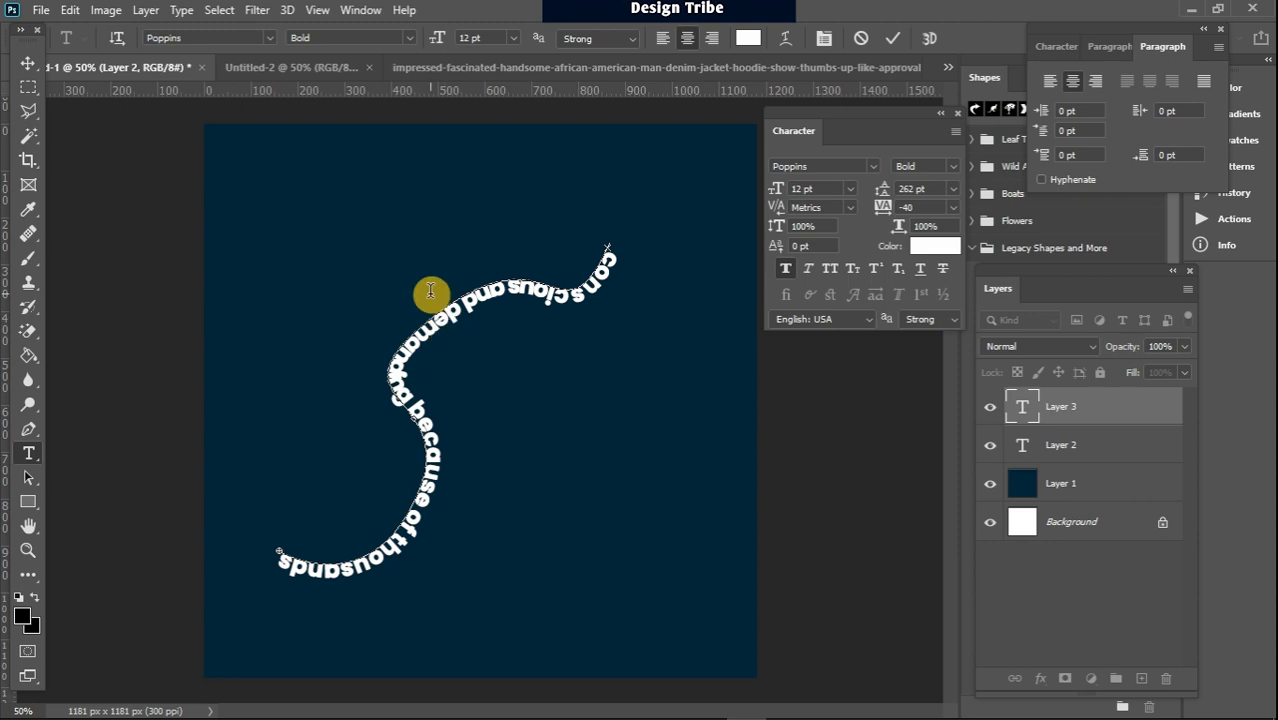
left_click_drag(449, 315, 415, 290)
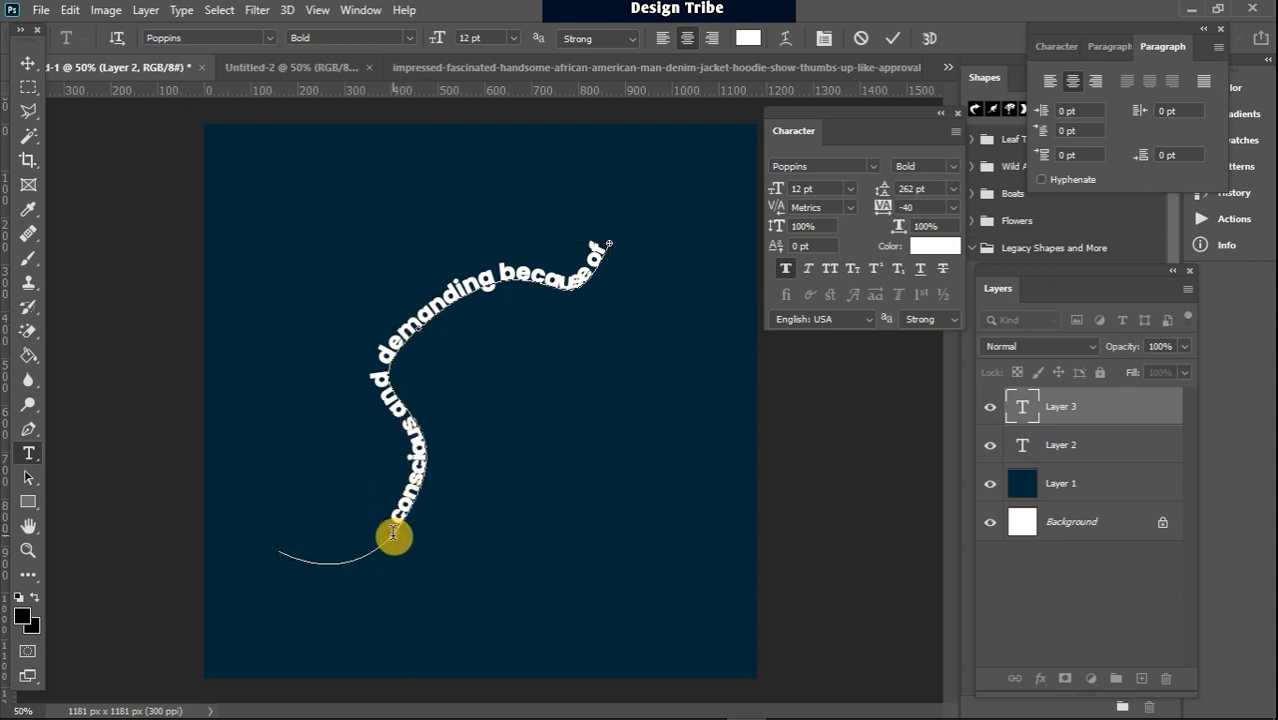
key("ctrl")
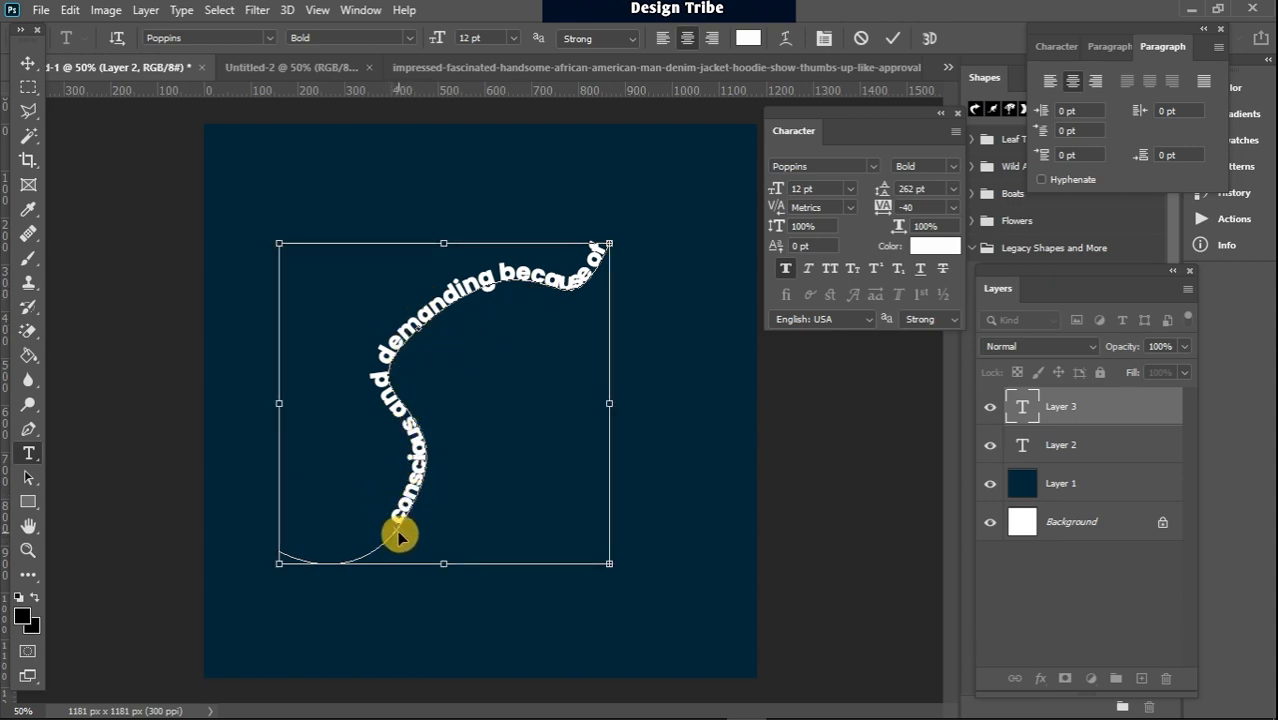
left_click_drag(398, 537, 294, 562)
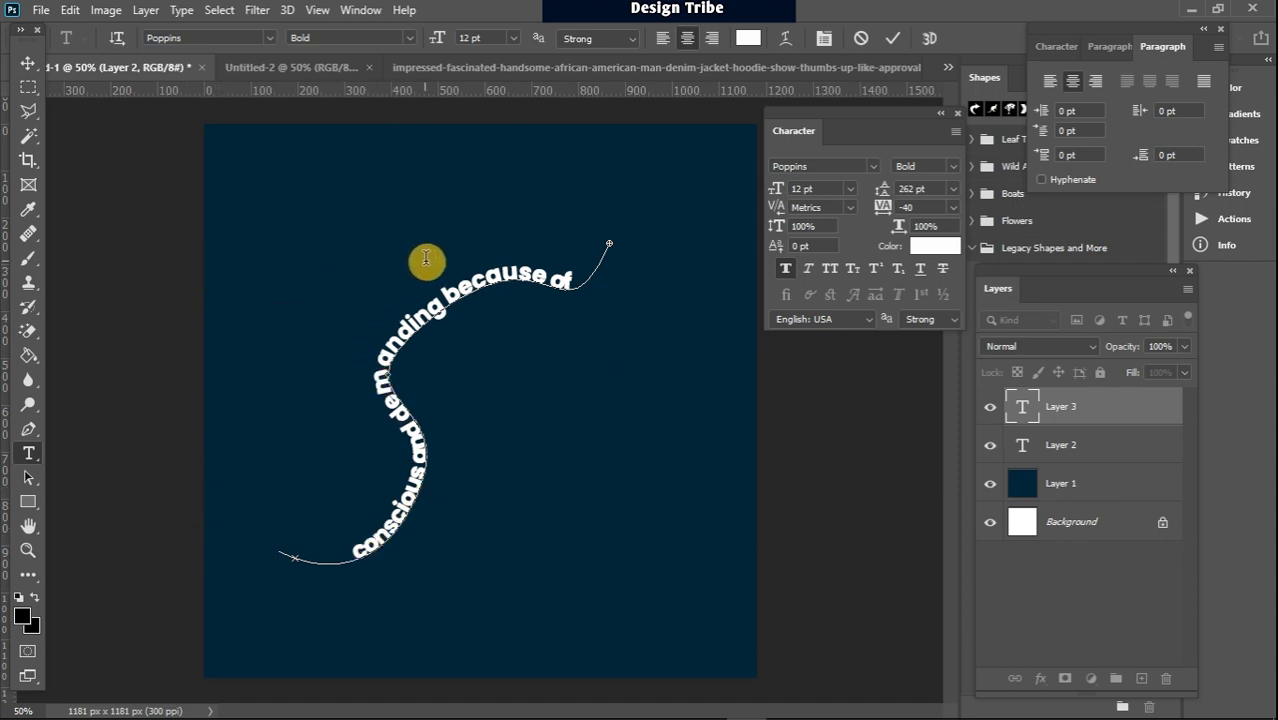
- Select all the text on the curved path and change its font to Montserrat Light
left_click(398, 343)
key("ctrl+a")
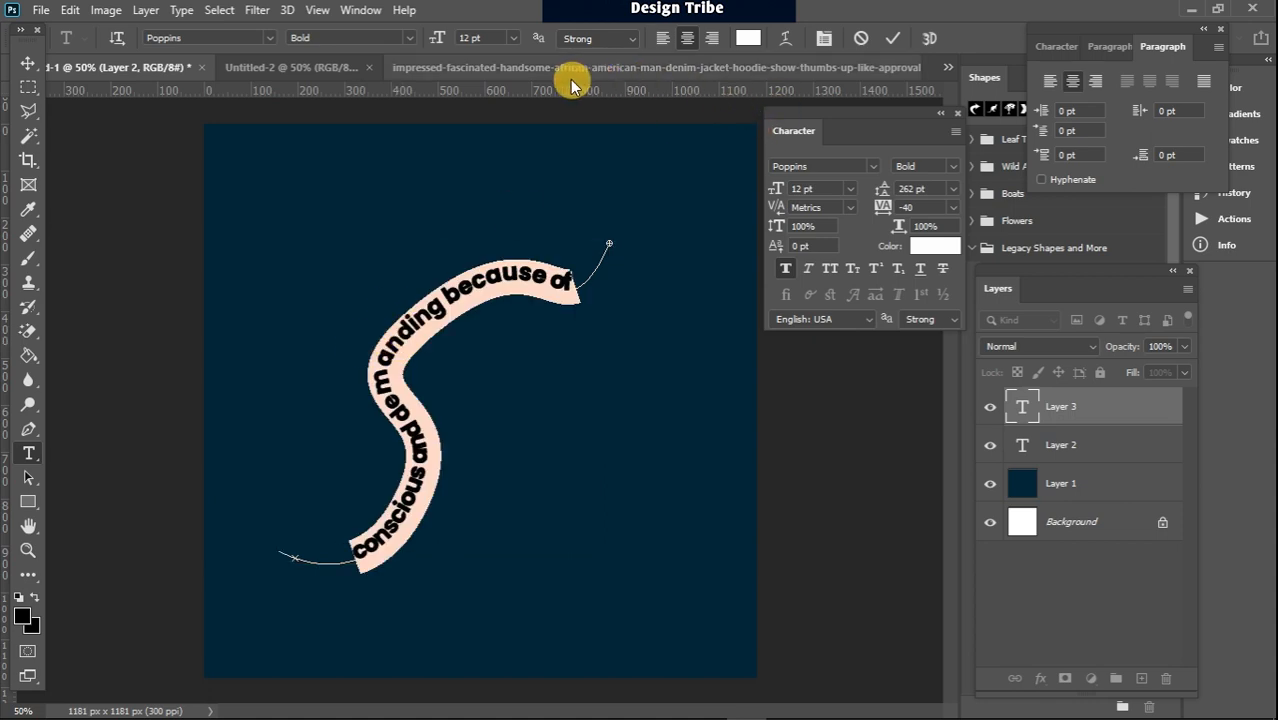
left_click(408, 38)
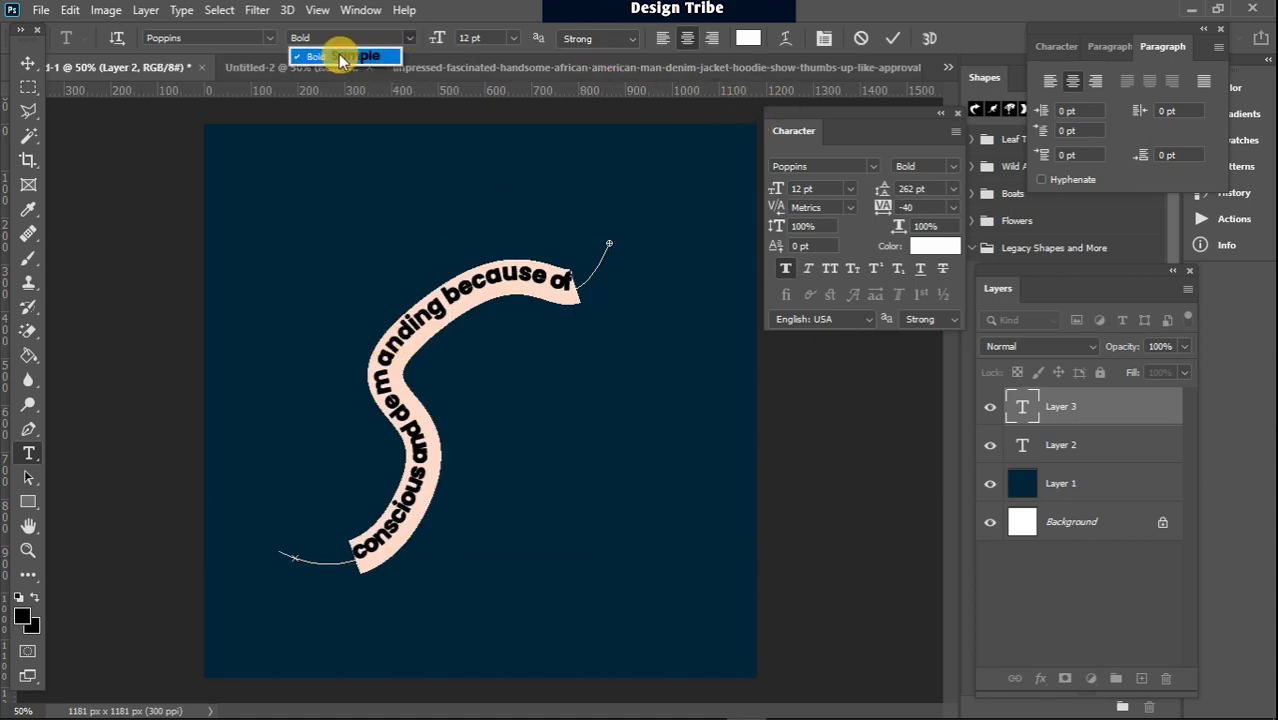
left_click(231, 39)
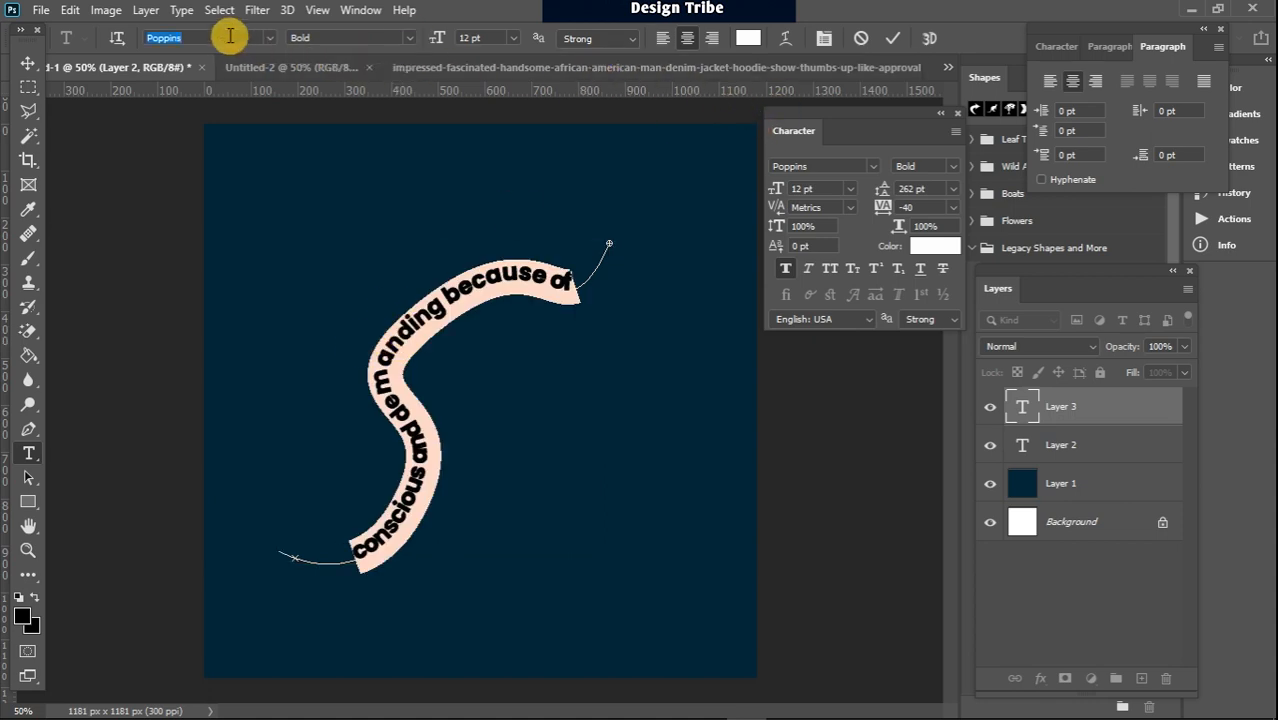
type("mont")
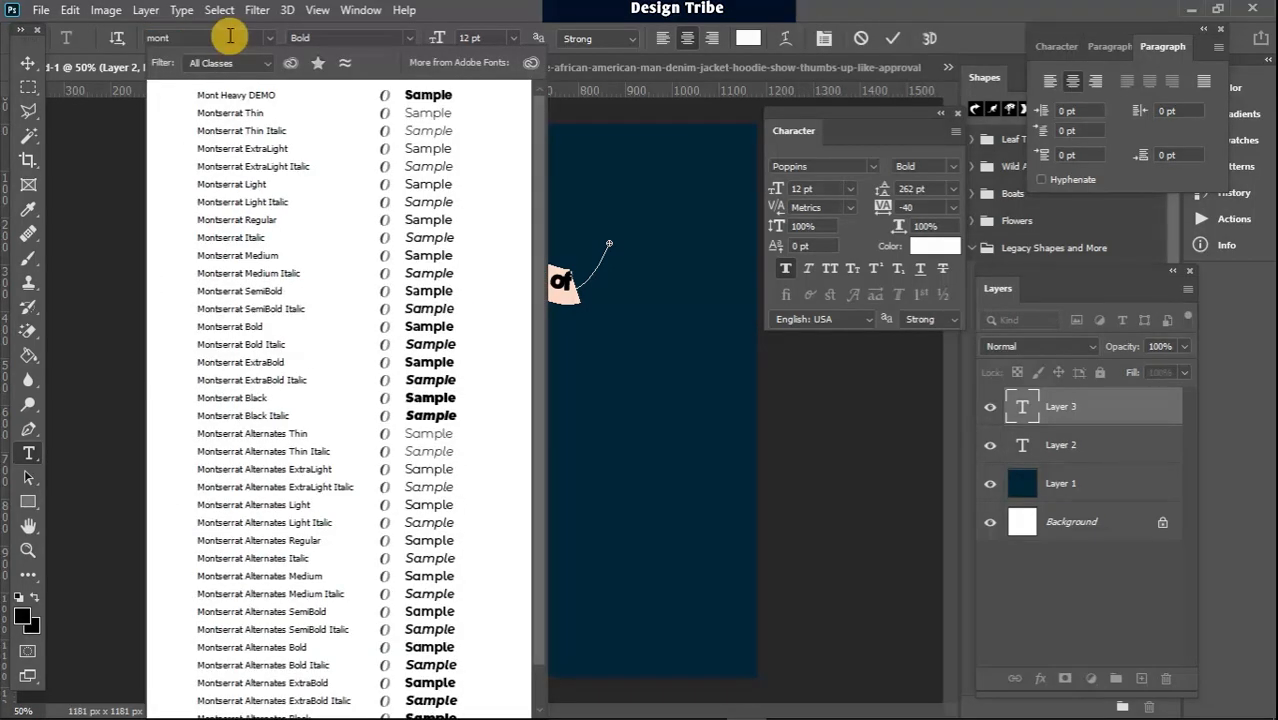
left_click(407, 188)
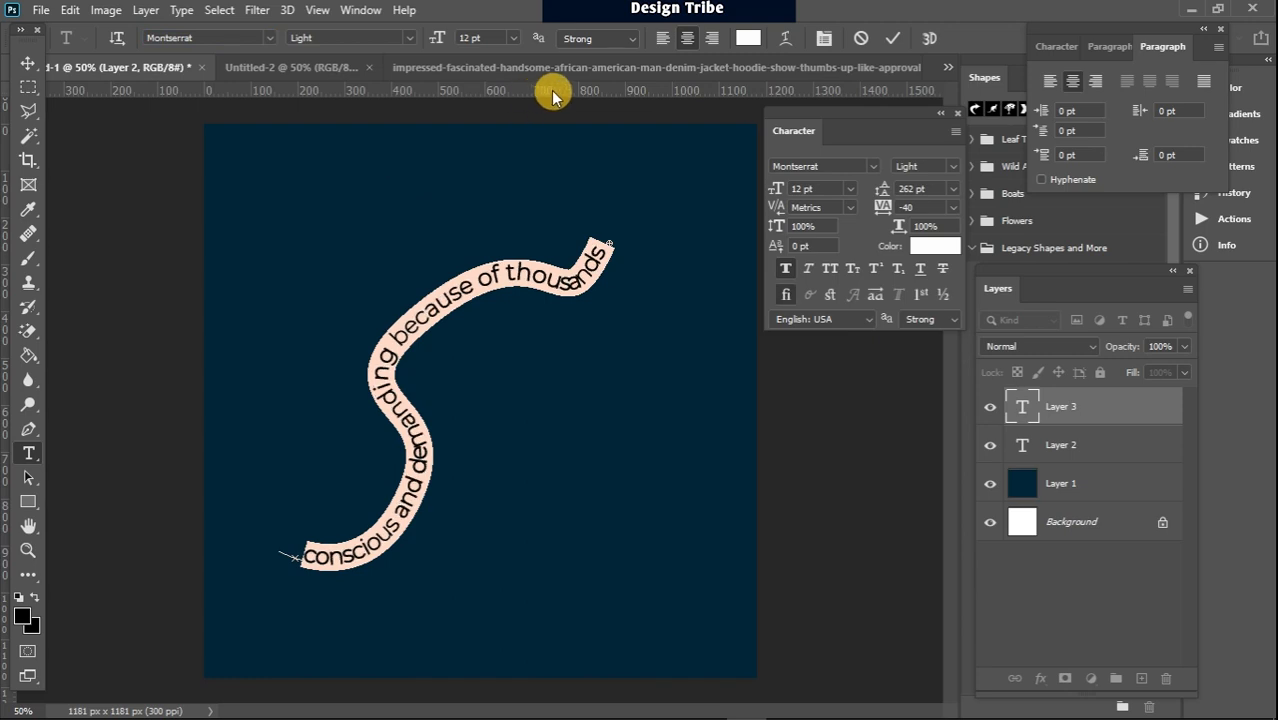
- Reduce the selected path text to 10 pt and commit the edit
left_click(510, 38)
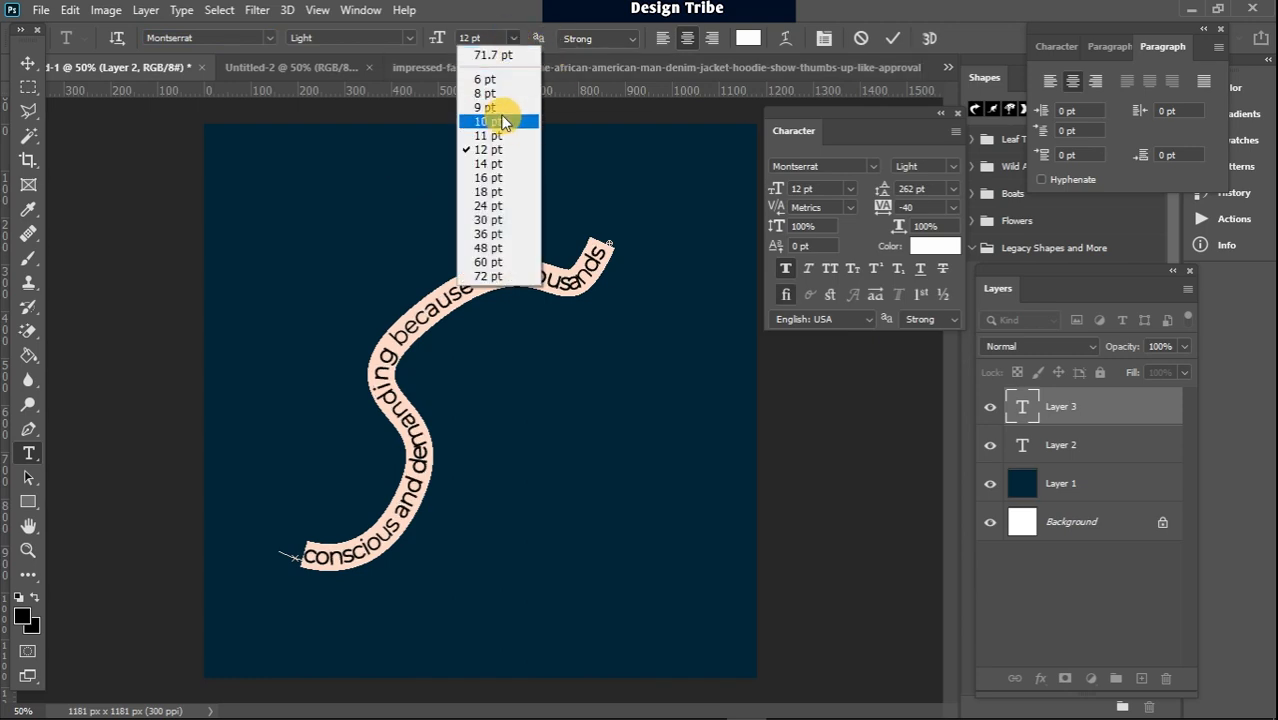
left_click(502, 118)
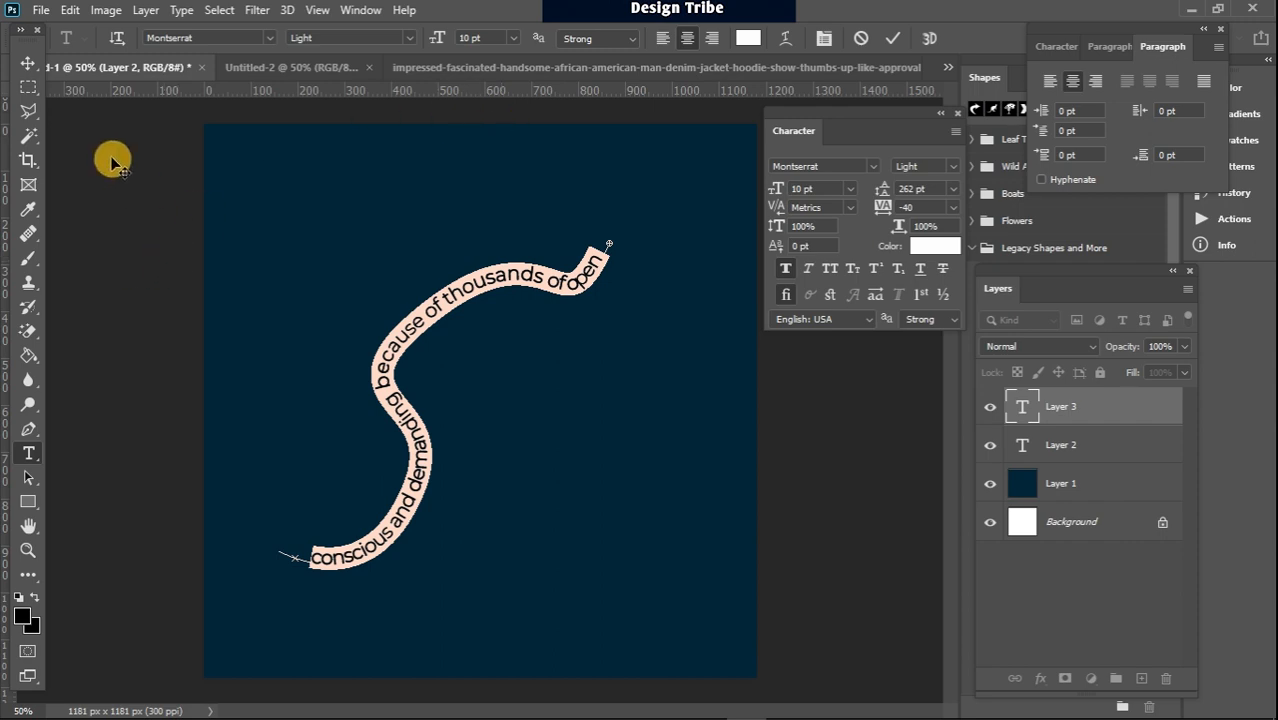
left_click(28, 63)
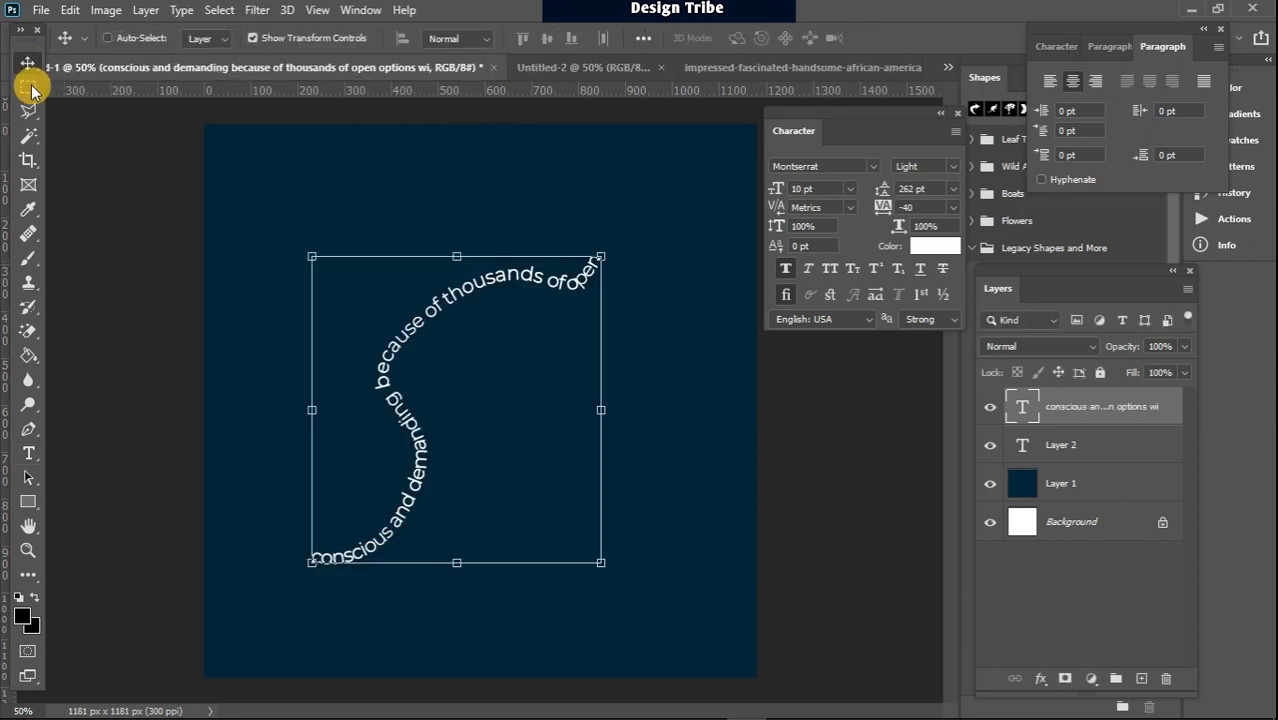
left_click(28, 87)
- Hide the curved text layer and add a new empty layer above it
left_click(991, 410)
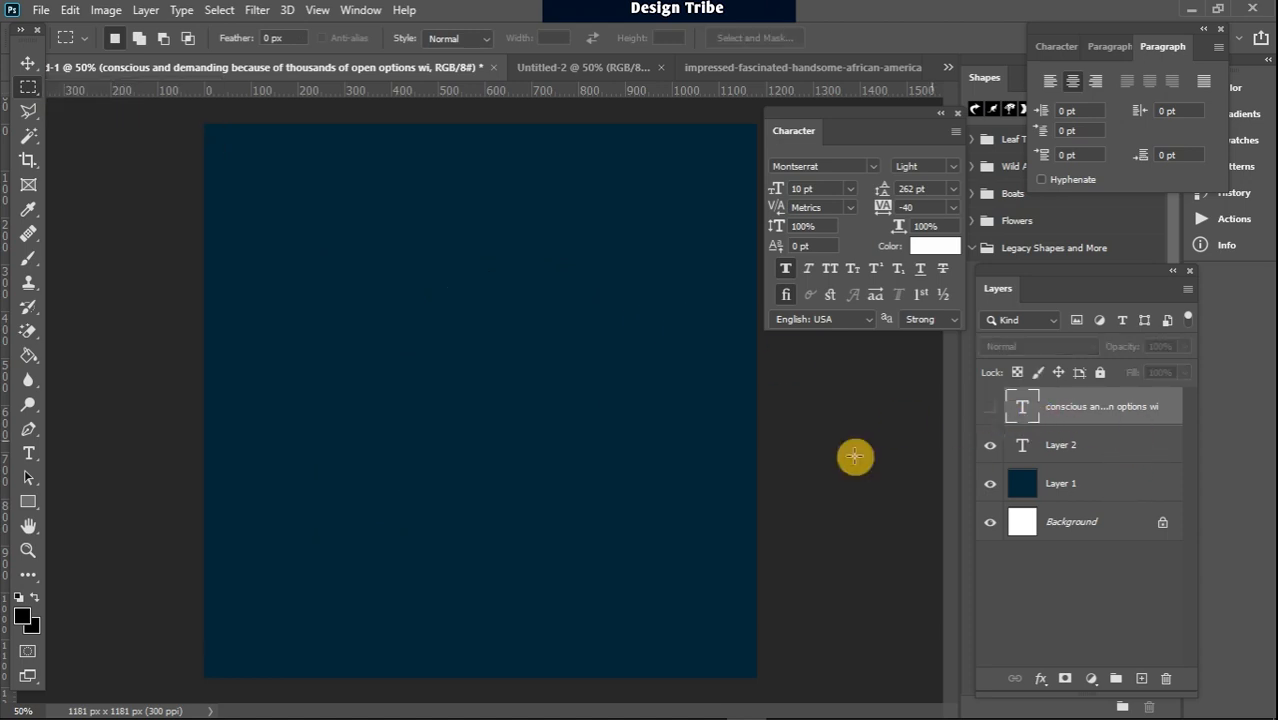
left_click(28, 505)
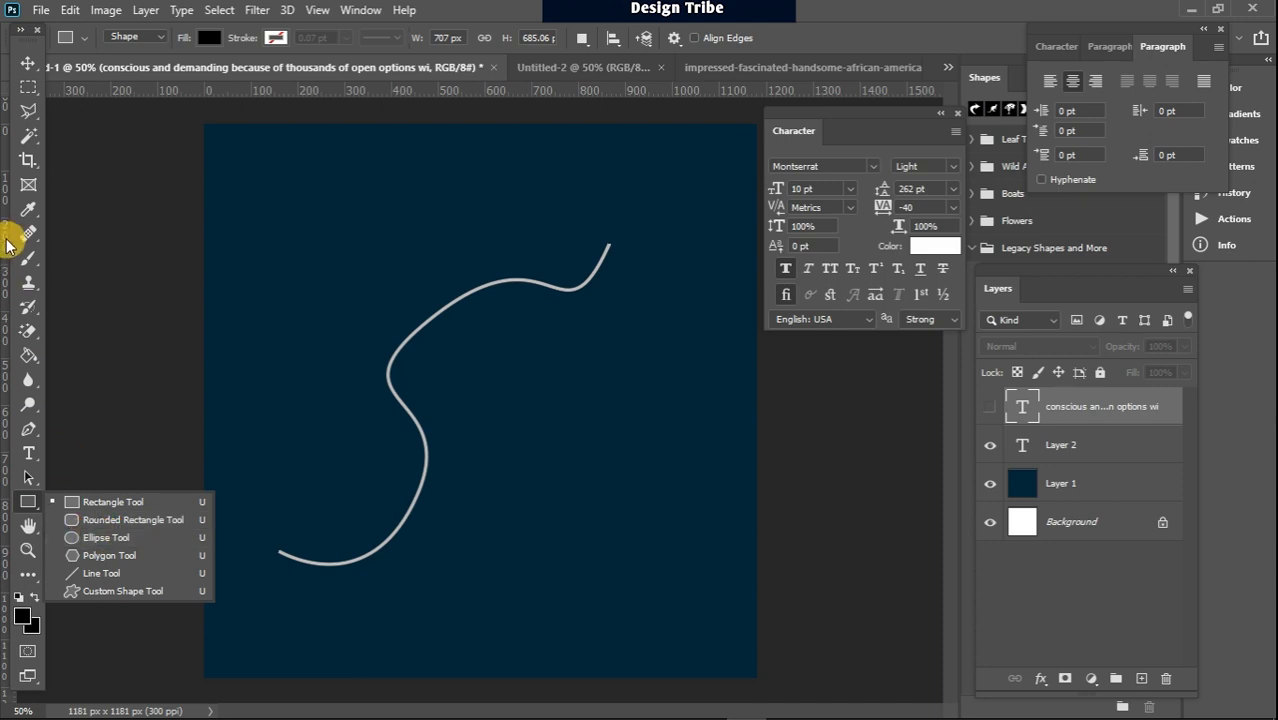
left_click(31, 68)
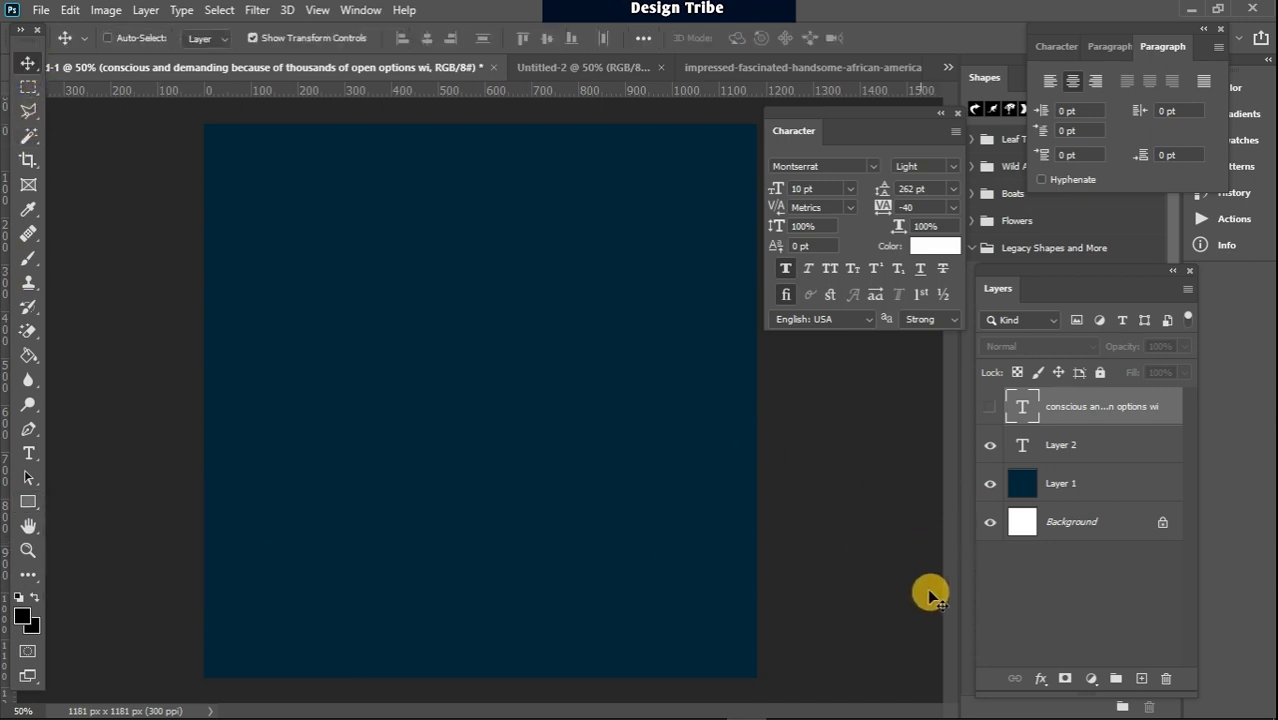
left_click(1140, 678)
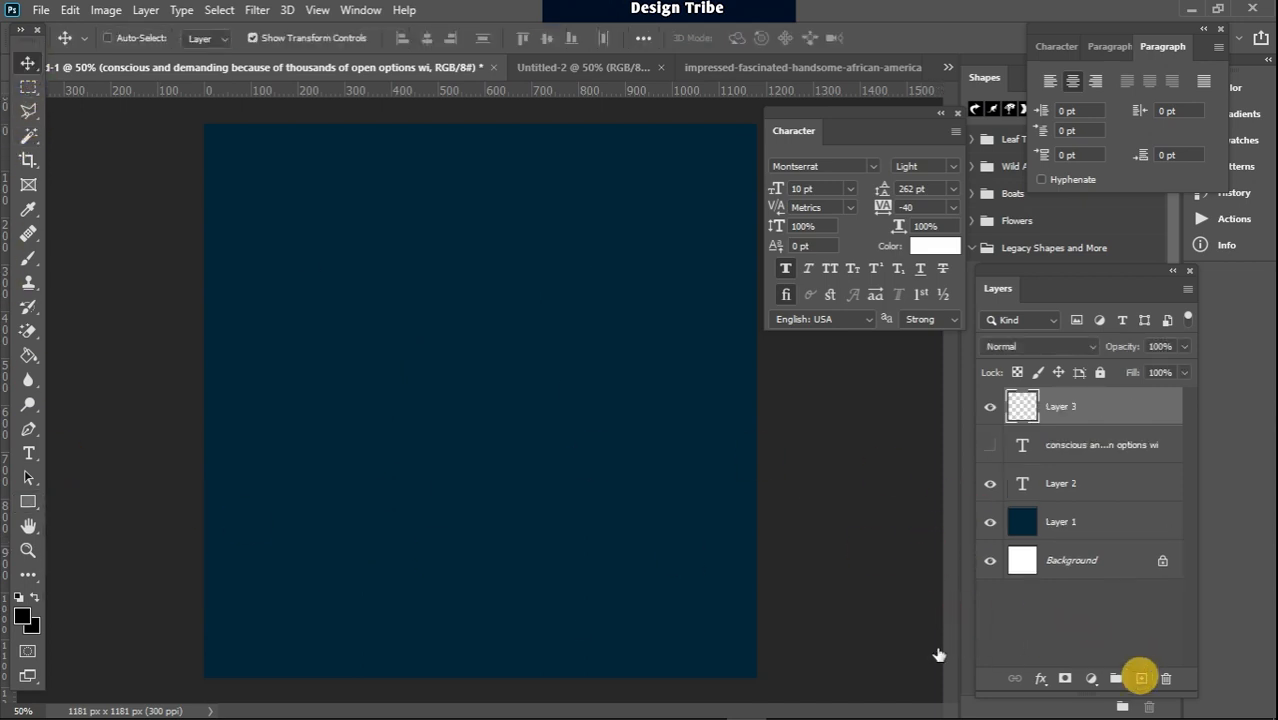
- Draw an ellipse about 617 by 579 px around the middle of the canvas and remove its fill
left_click(27, 503)
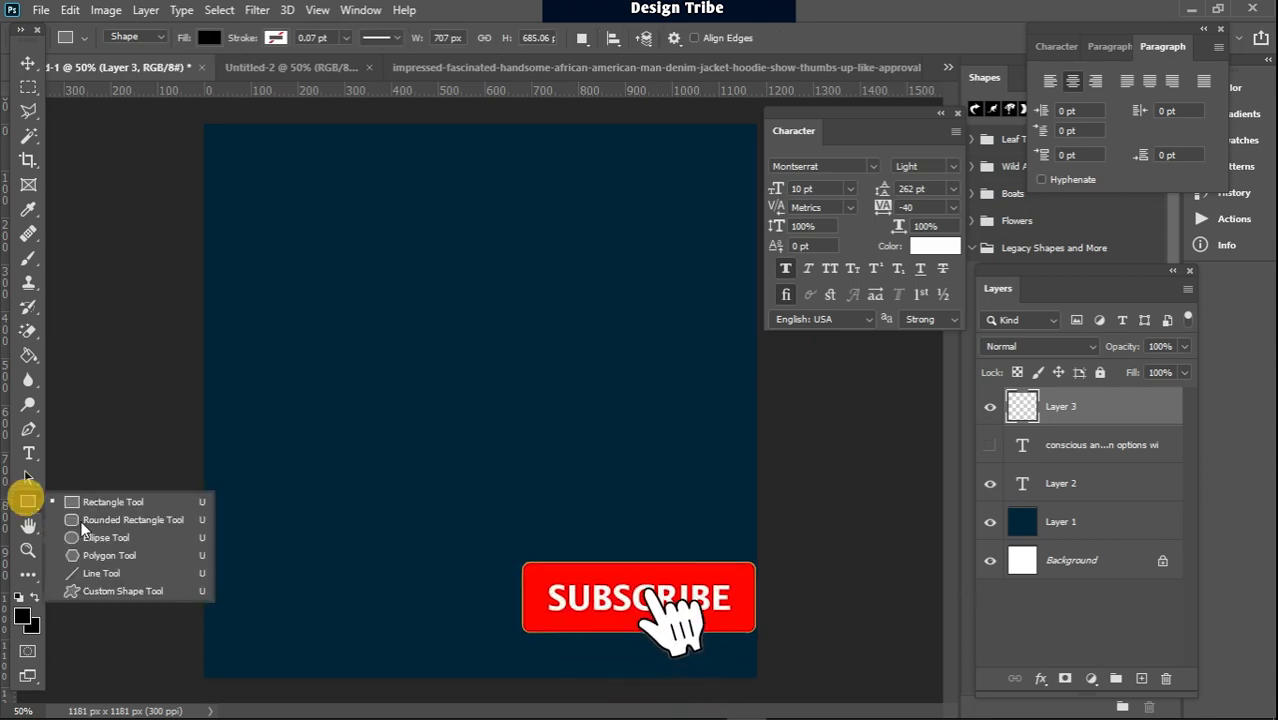
left_click(133, 540)
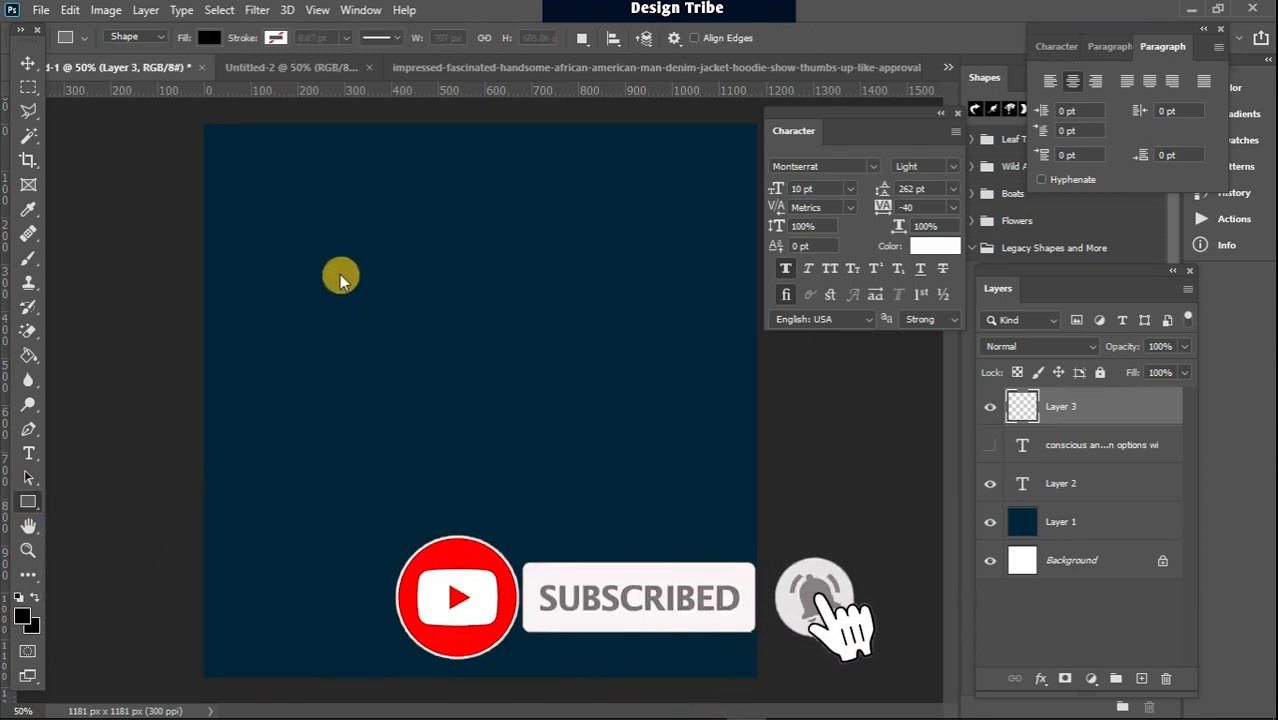
left_click_drag(331, 292, 620, 550)
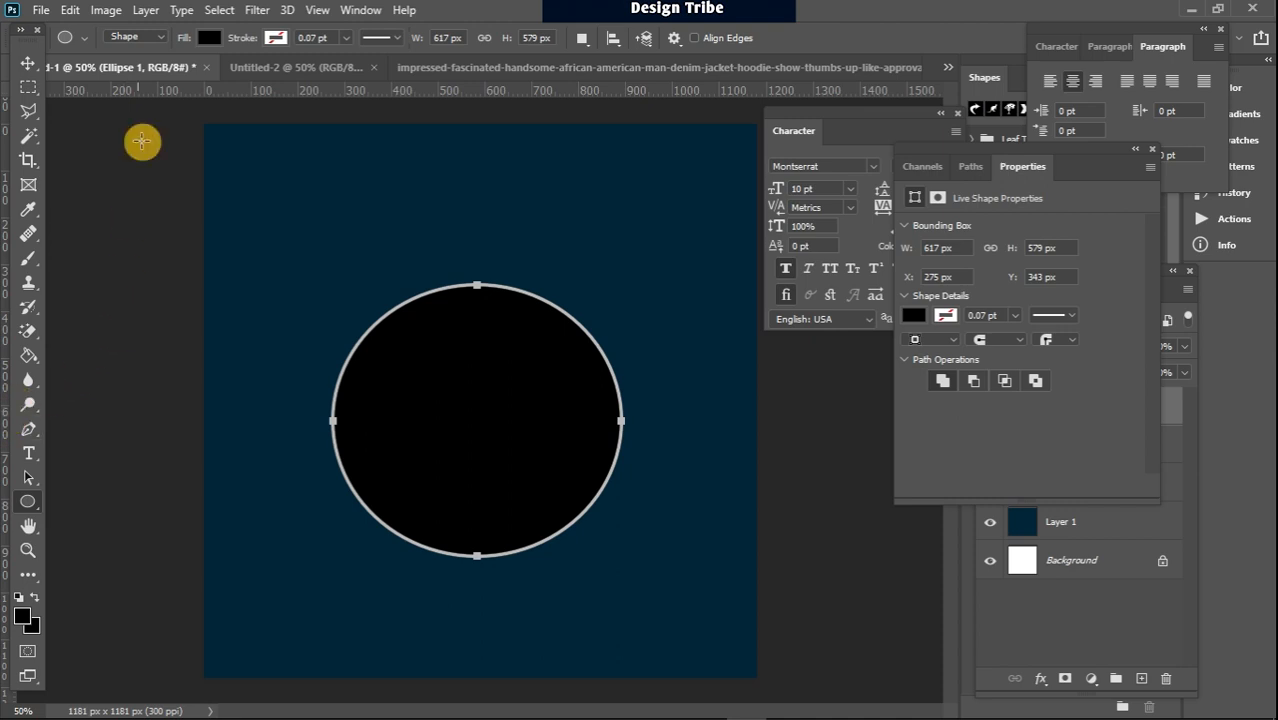
left_click(210, 37)
left_click(100, 76)
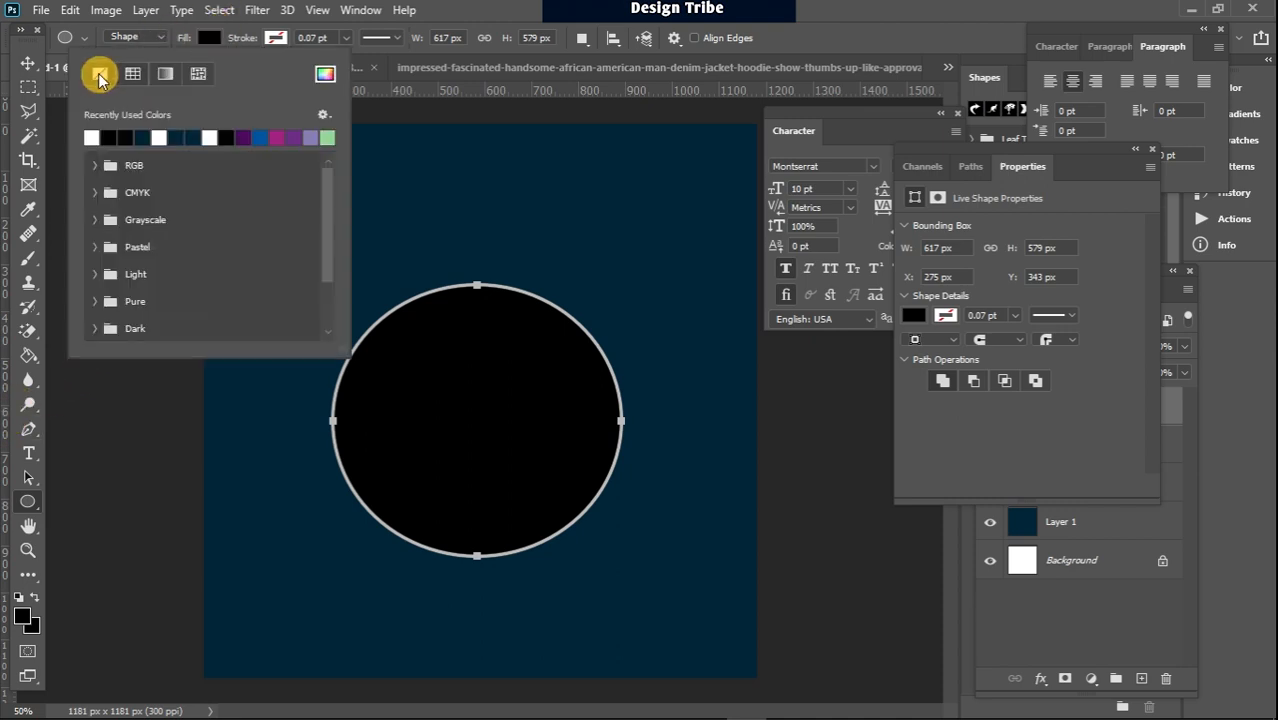
- Place Lorem ipsum placeholder text along the outside of the ellipse's outline and commit it
left_click(29, 456)
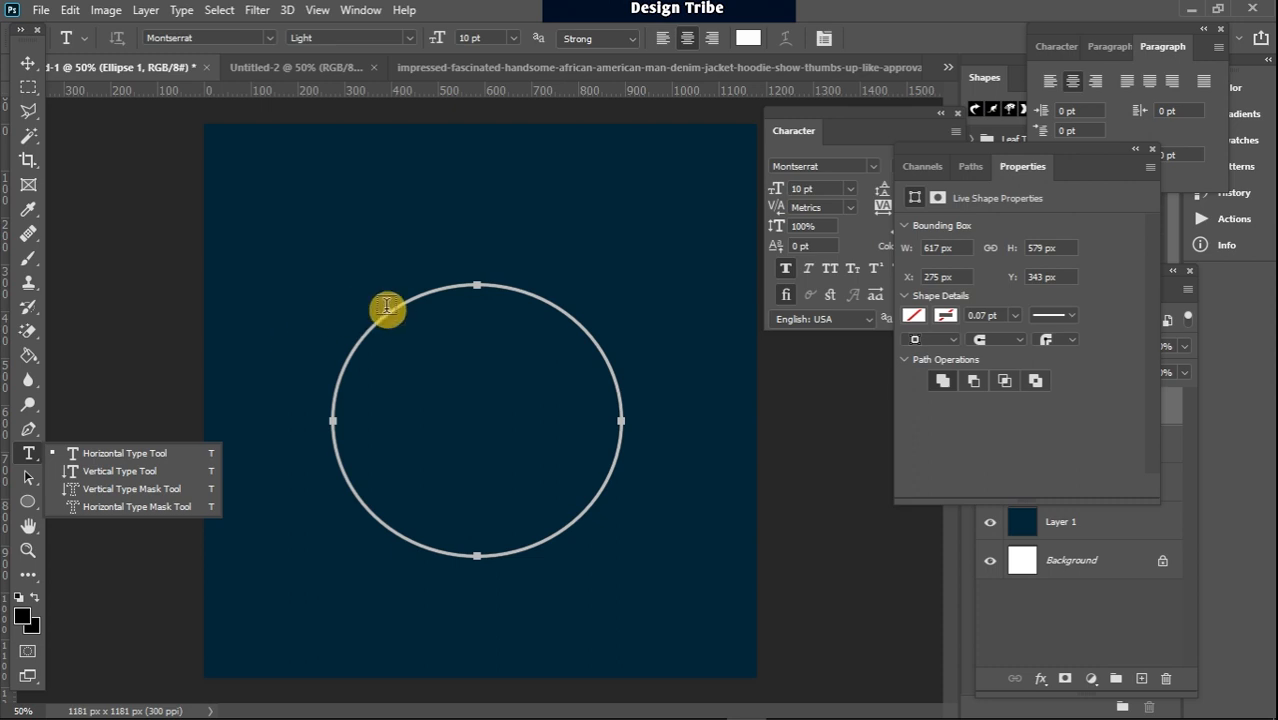
left_click(339, 377)
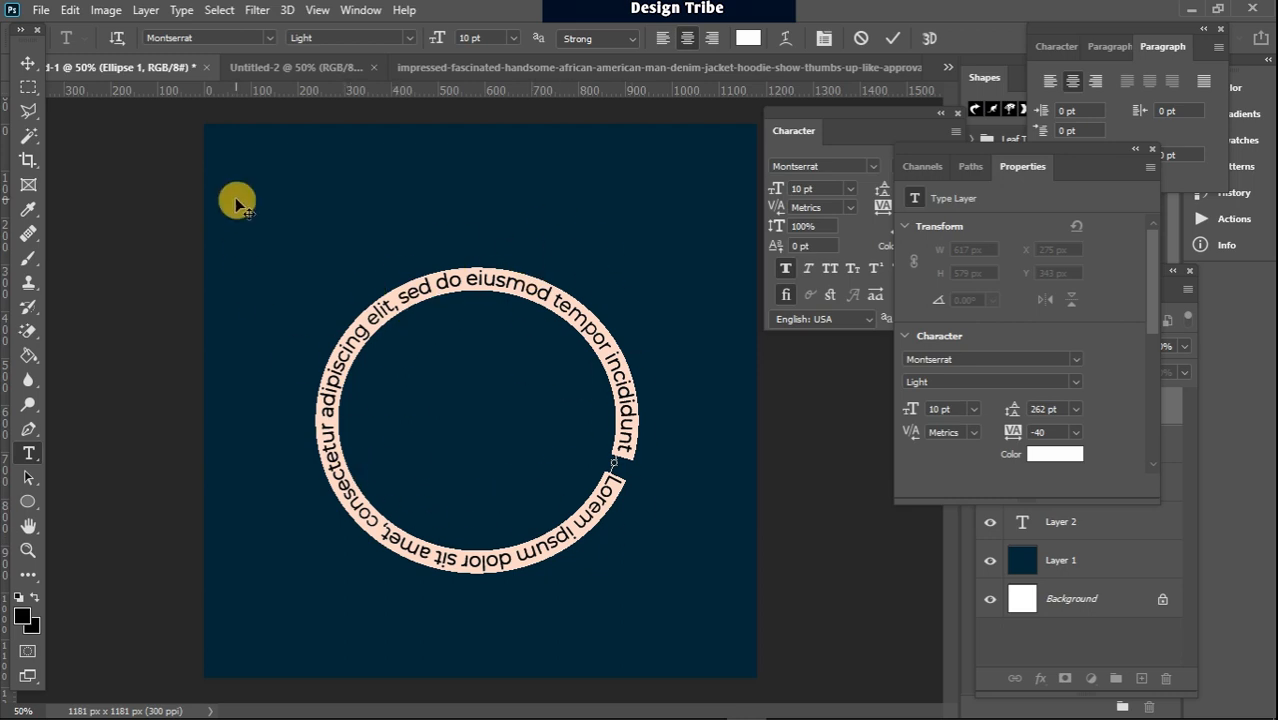
left_click(28, 63)
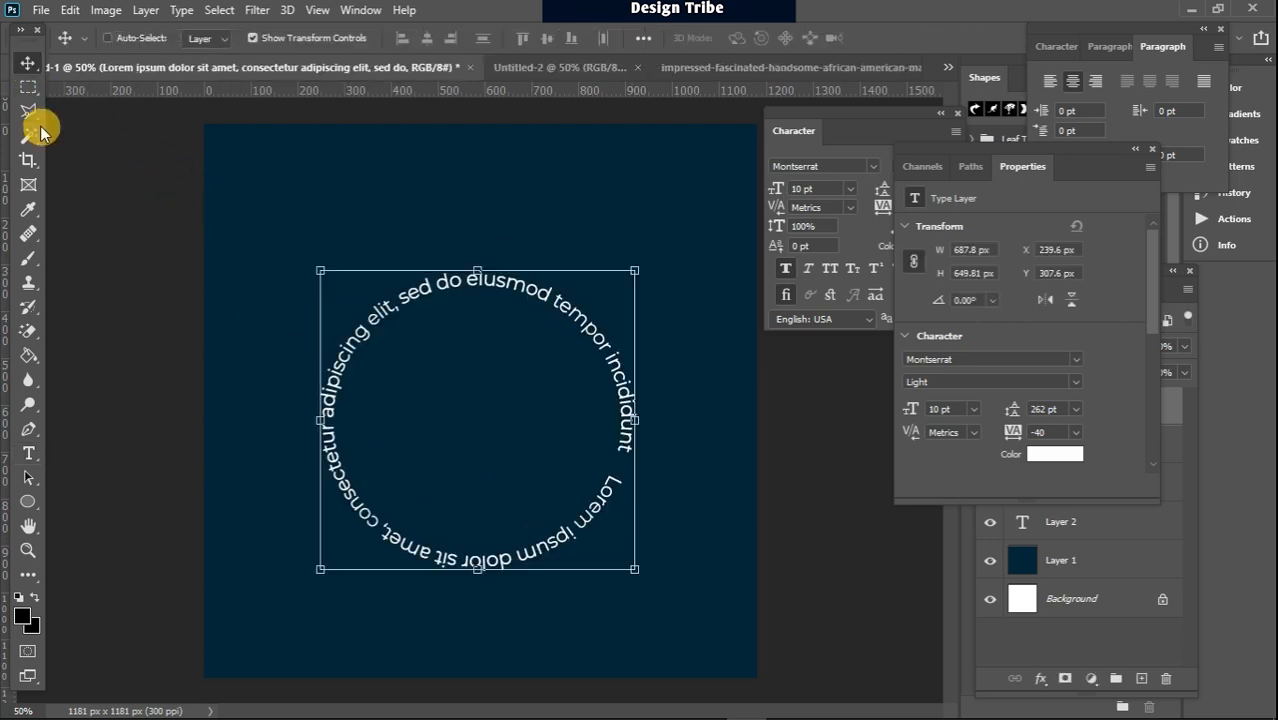
left_click(29, 87)
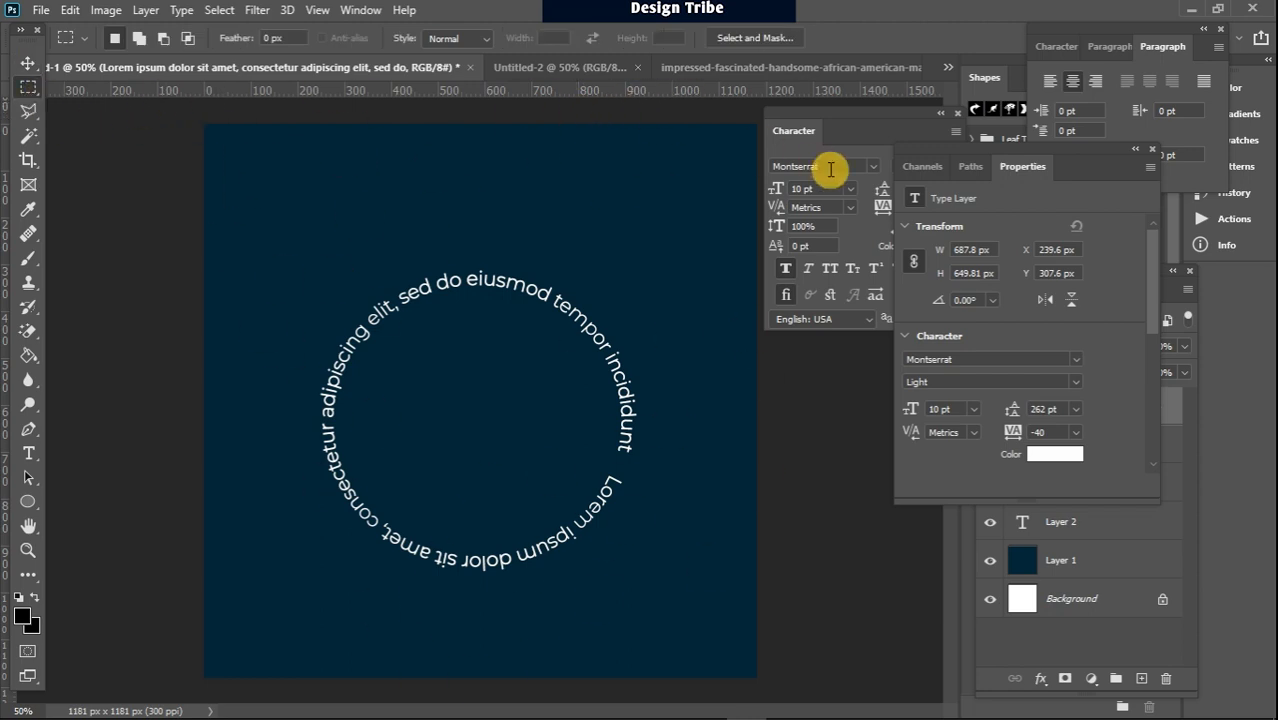
- Bring the whole Character panel into view and switch to the photo document of the man in the denim jacket
left_click_drag(880, 118, 908, 122)
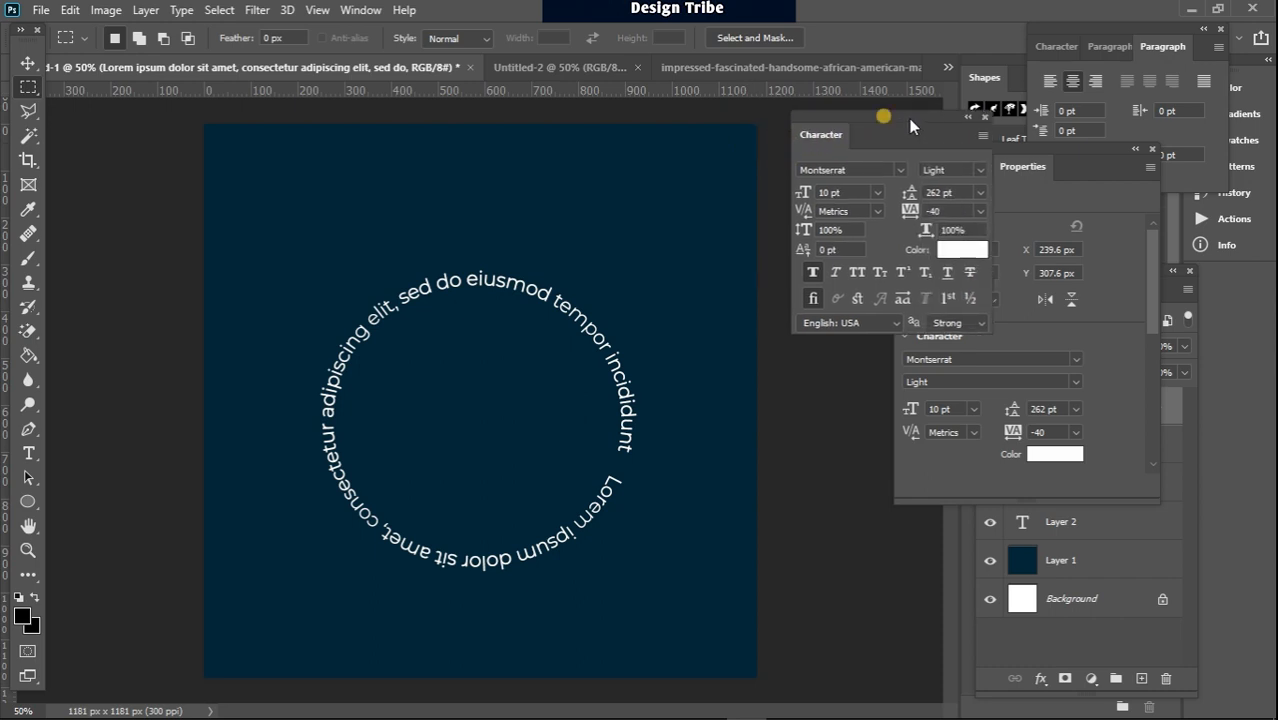
left_click(30, 66)
left_click(28, 85)
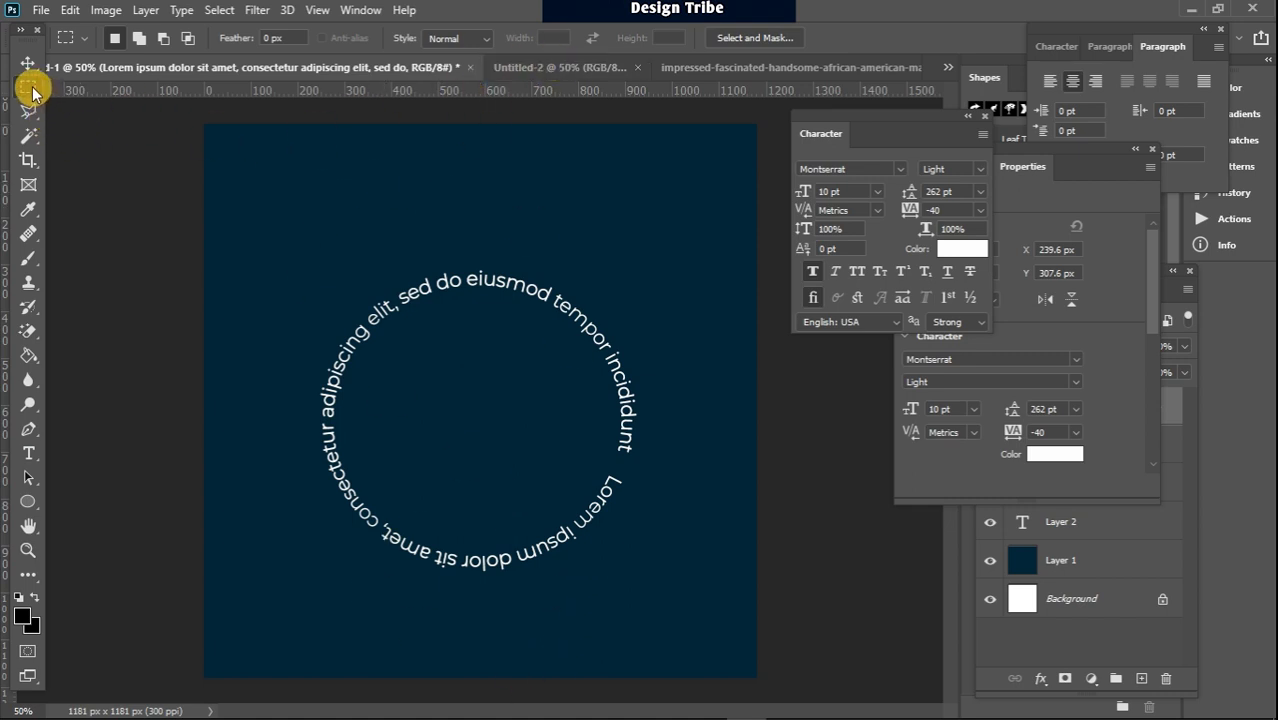
left_click(583, 68)
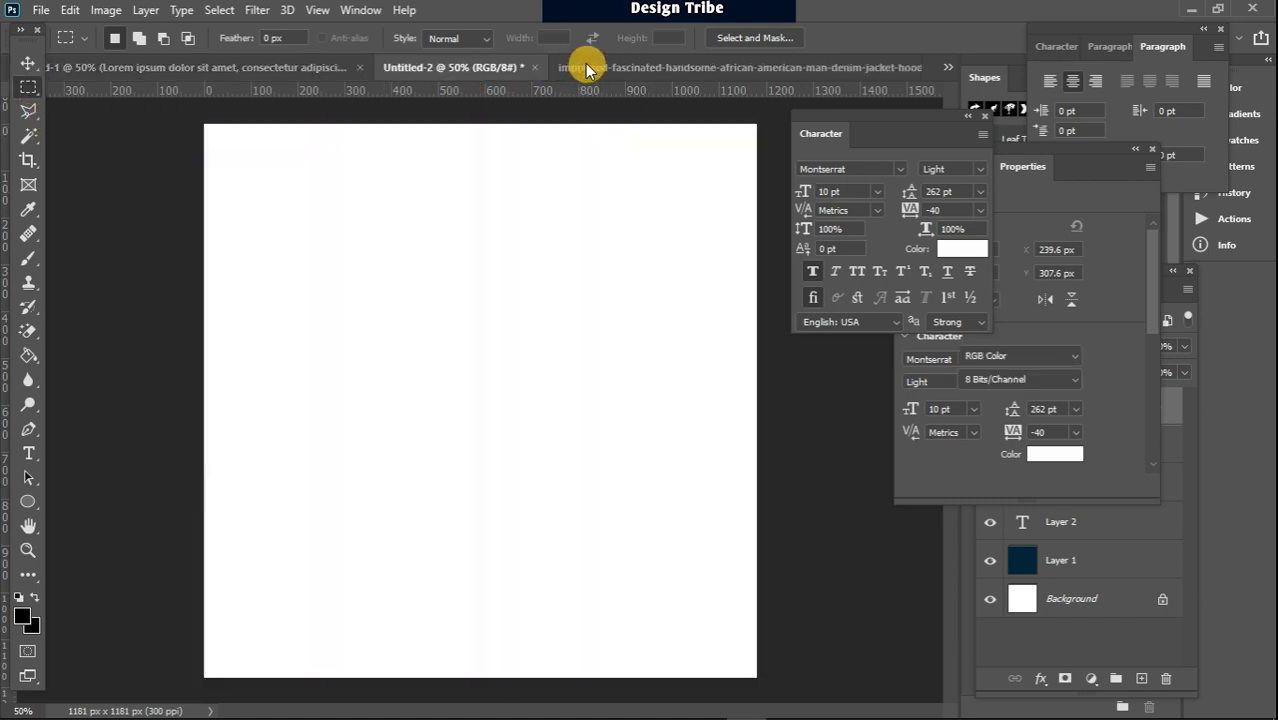
left_click(718, 64)
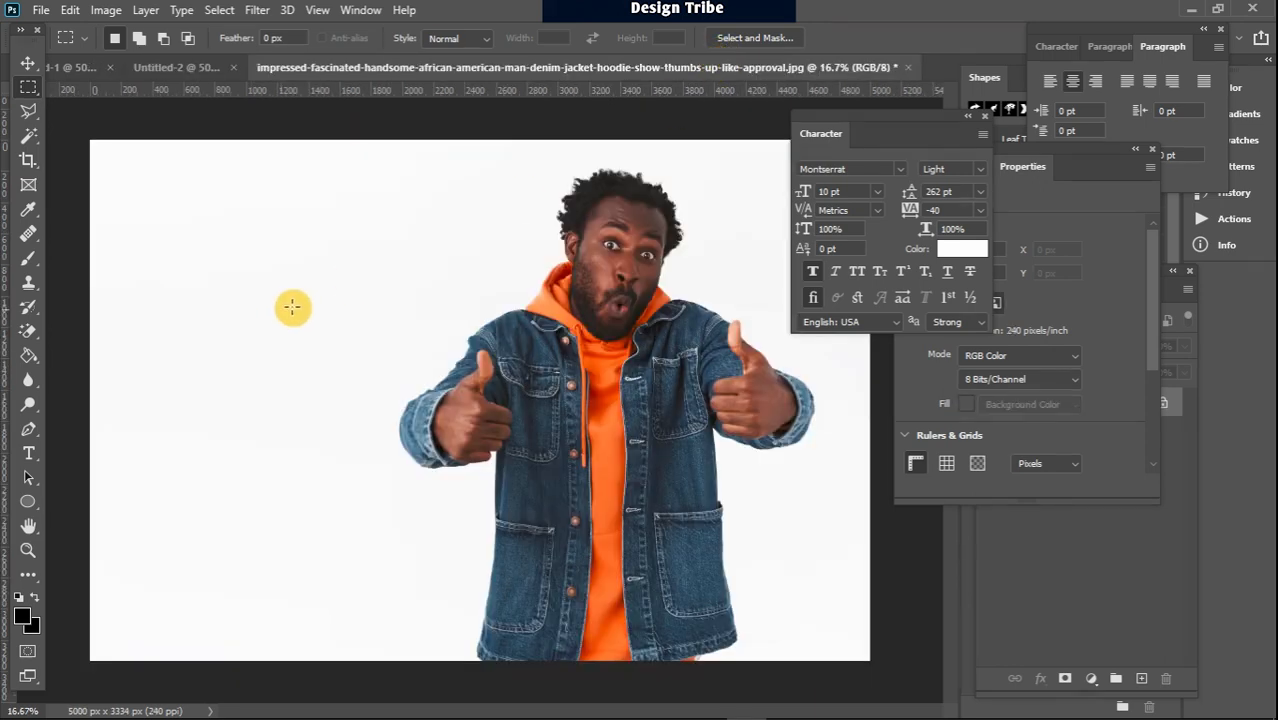
- Start a curved Pen path down the outer side of the photo's empty white area, undoing the misplaced lowest anchor point
left_click(29, 431)
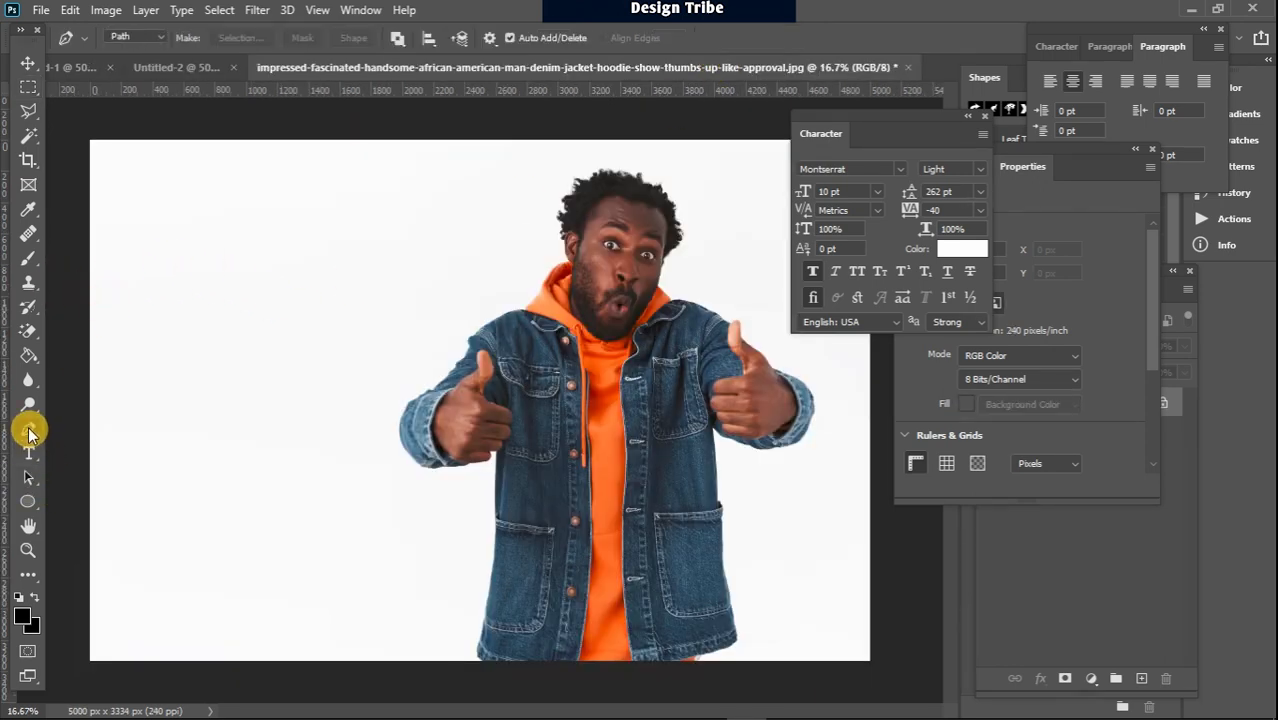
left_click(141, 270)
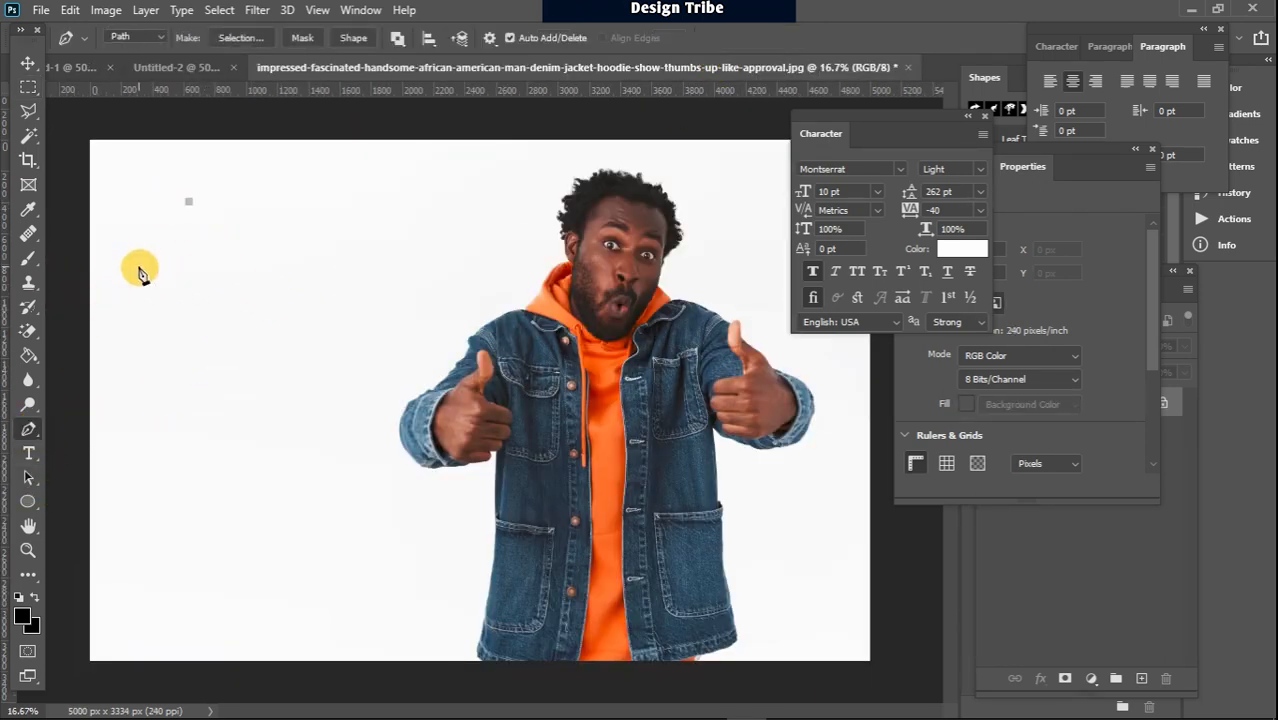
left_click_drag(129, 310, 122, 514)
left_click_drag(128, 594, 205, 644)
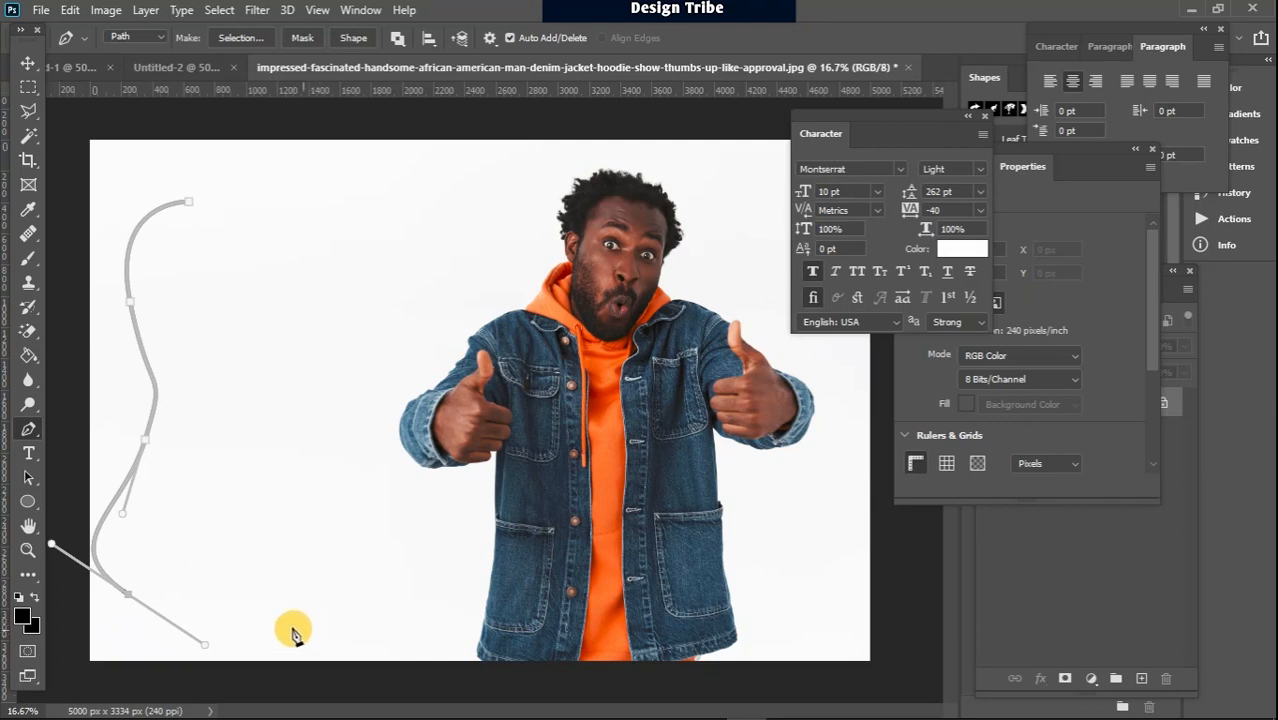
key("ctrl+z")
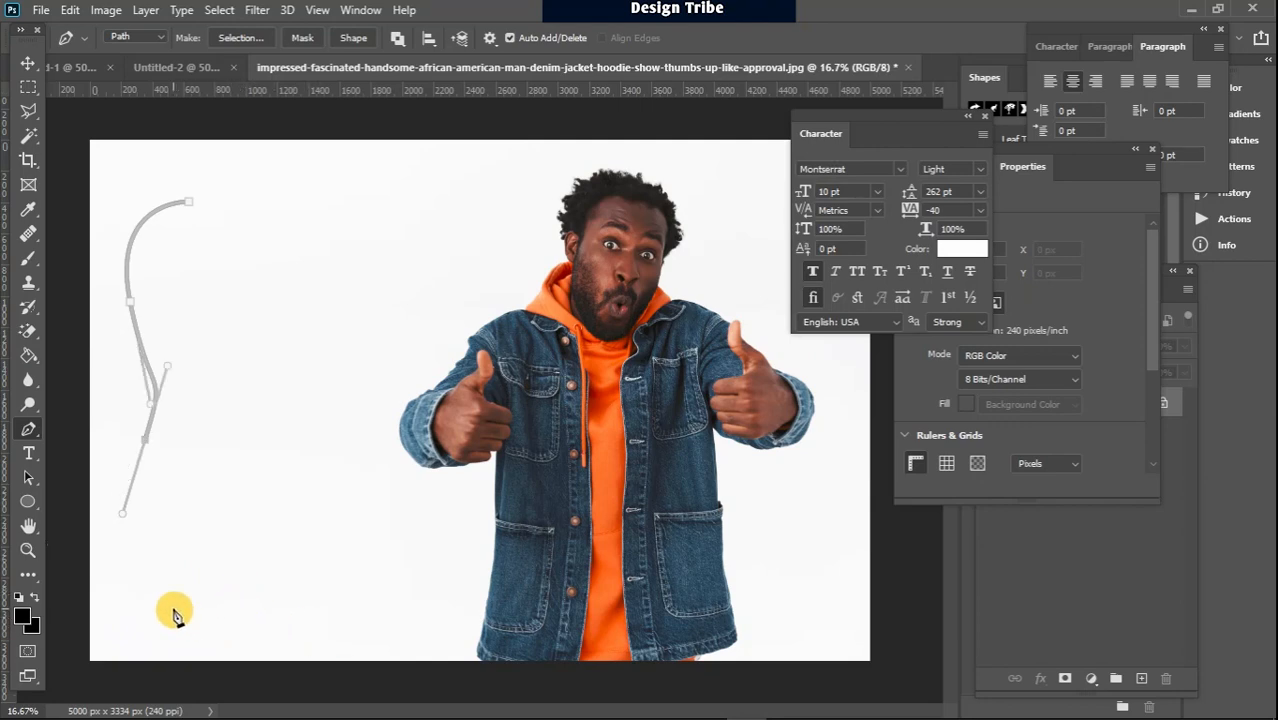
- Continue the curved path along the photo's lower edge, up beside the man and back across the top, closing it at its first anchor
left_click_drag(235, 615, 242, 608)
left_click_drag(369, 615, 428, 581)
left_click_drag(431, 524, 388, 443)
left_click_drag(380, 385, 428, 346)
left_click_drag(483, 295, 508, 285)
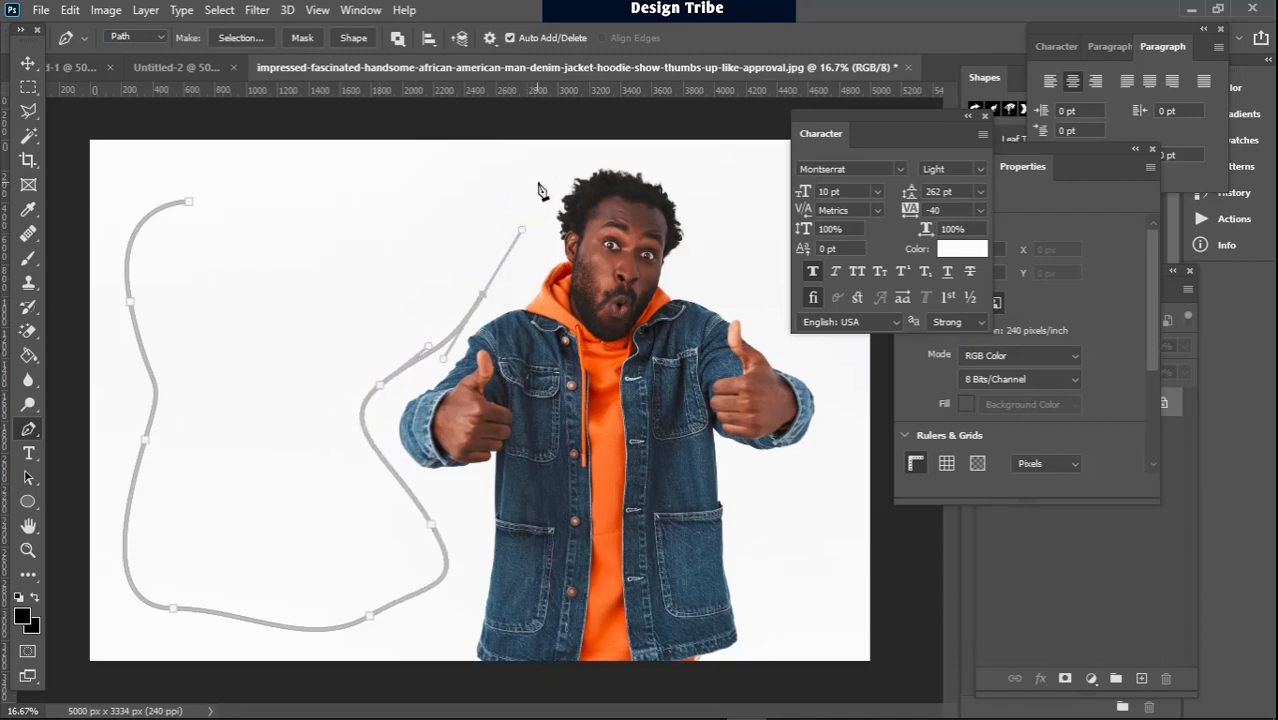
left_click_drag(465, 160, 405, 163)
left_click_drag(325, 166, 213, 180)
left_click(203, 205)
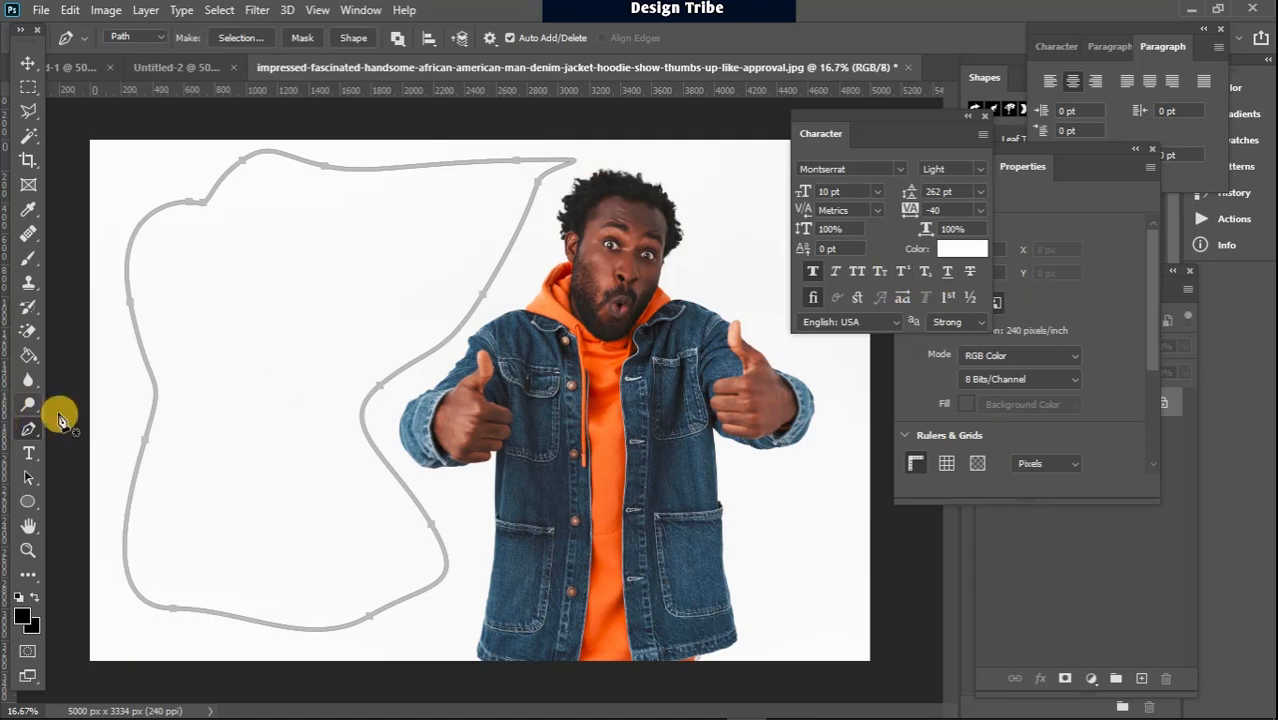
- Set the text colour to 050505 and fill the closed path's interior with placeholder area text
left_click(27, 458)
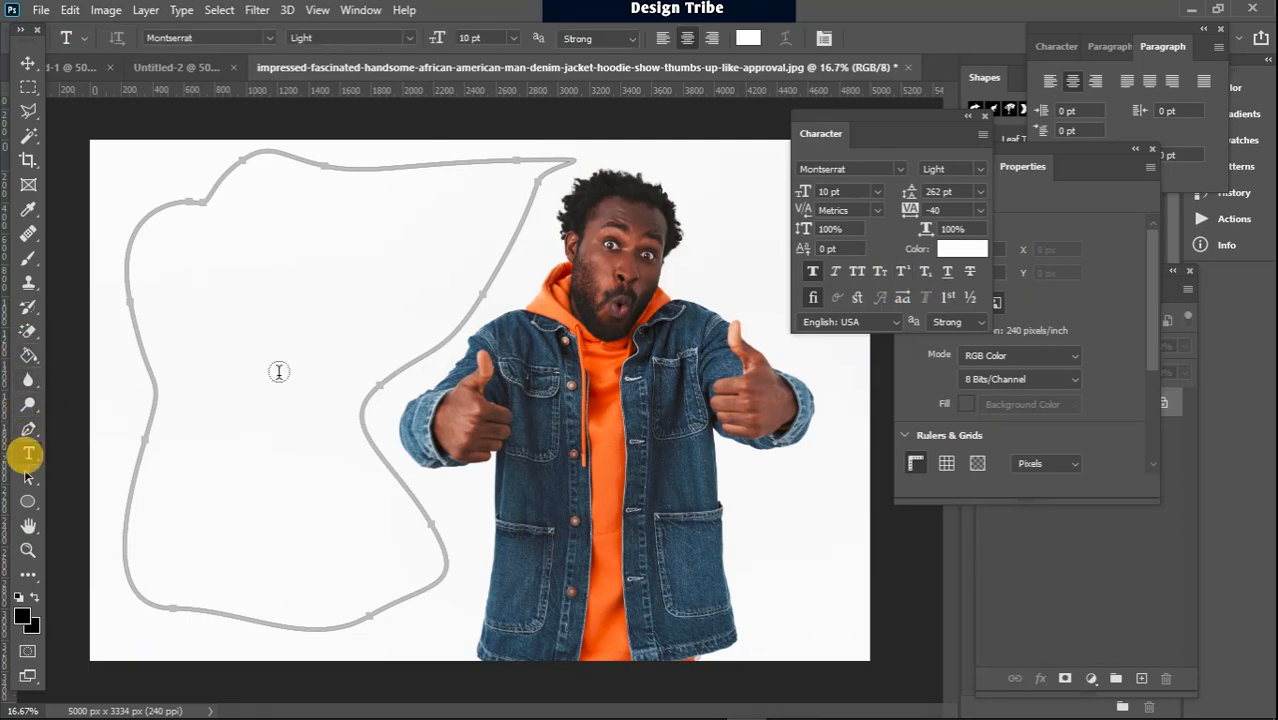
left_click(748, 38)
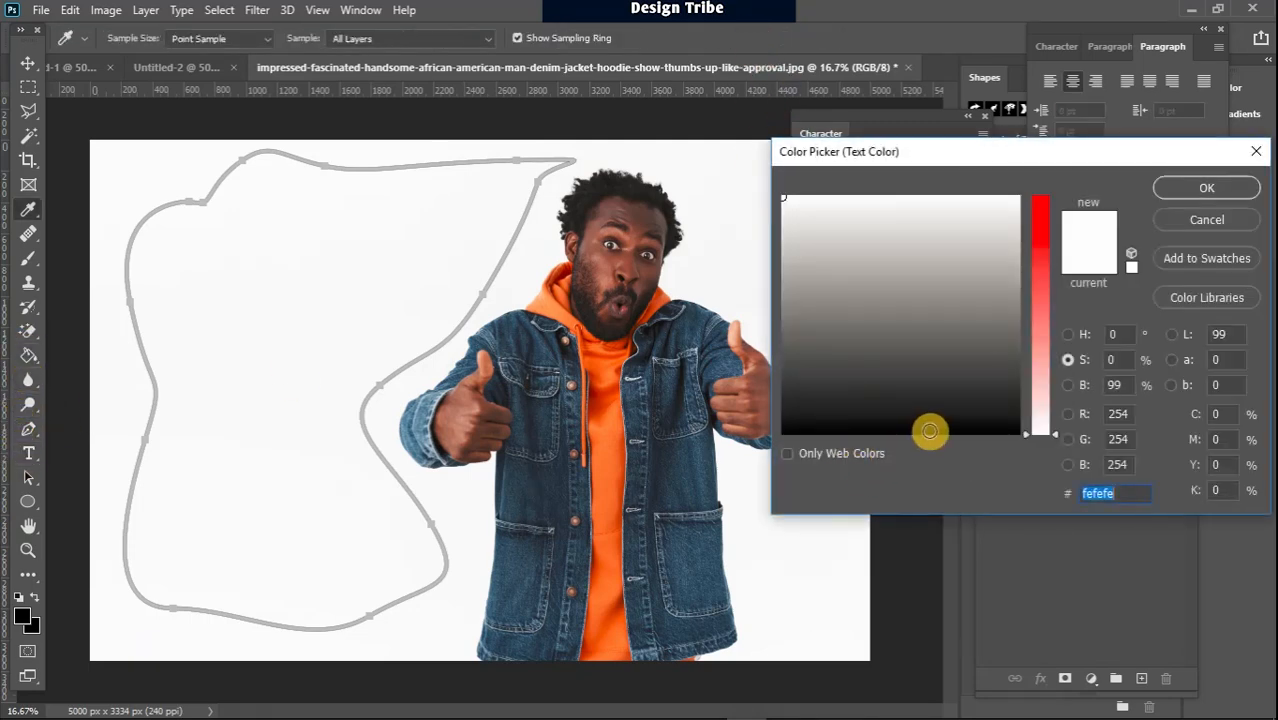
left_click(784, 430)
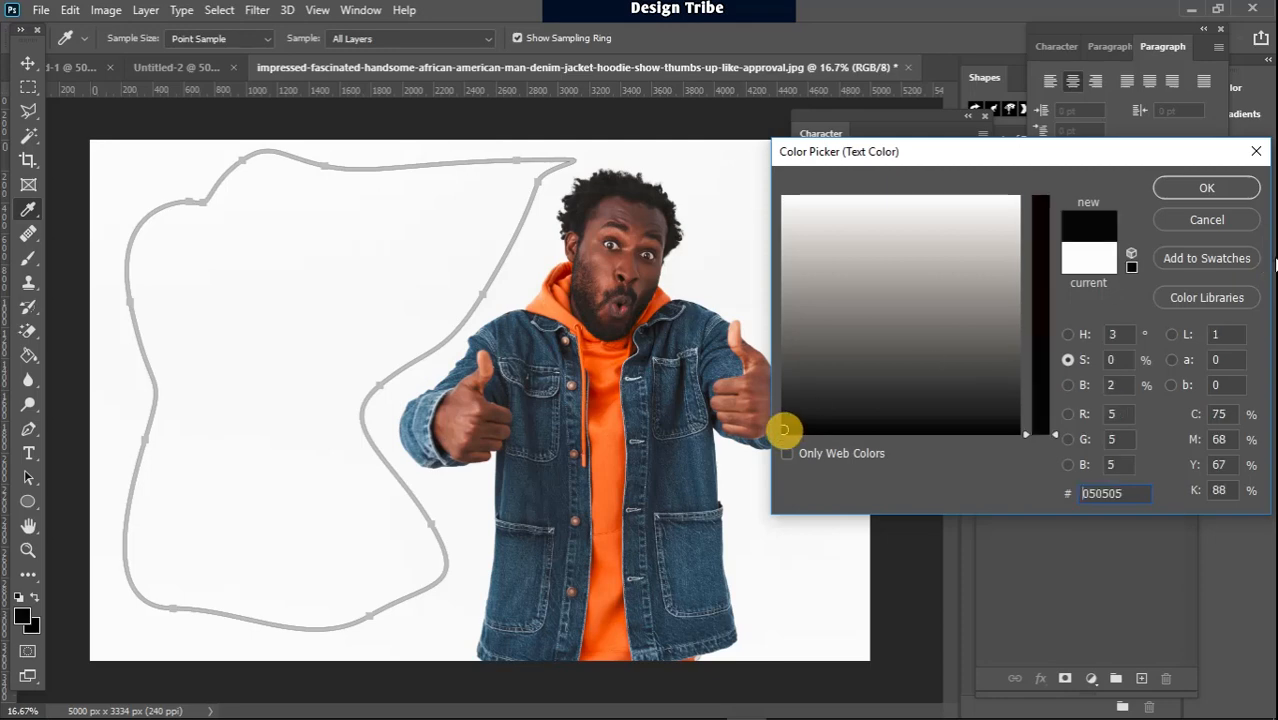
left_click(1205, 188)
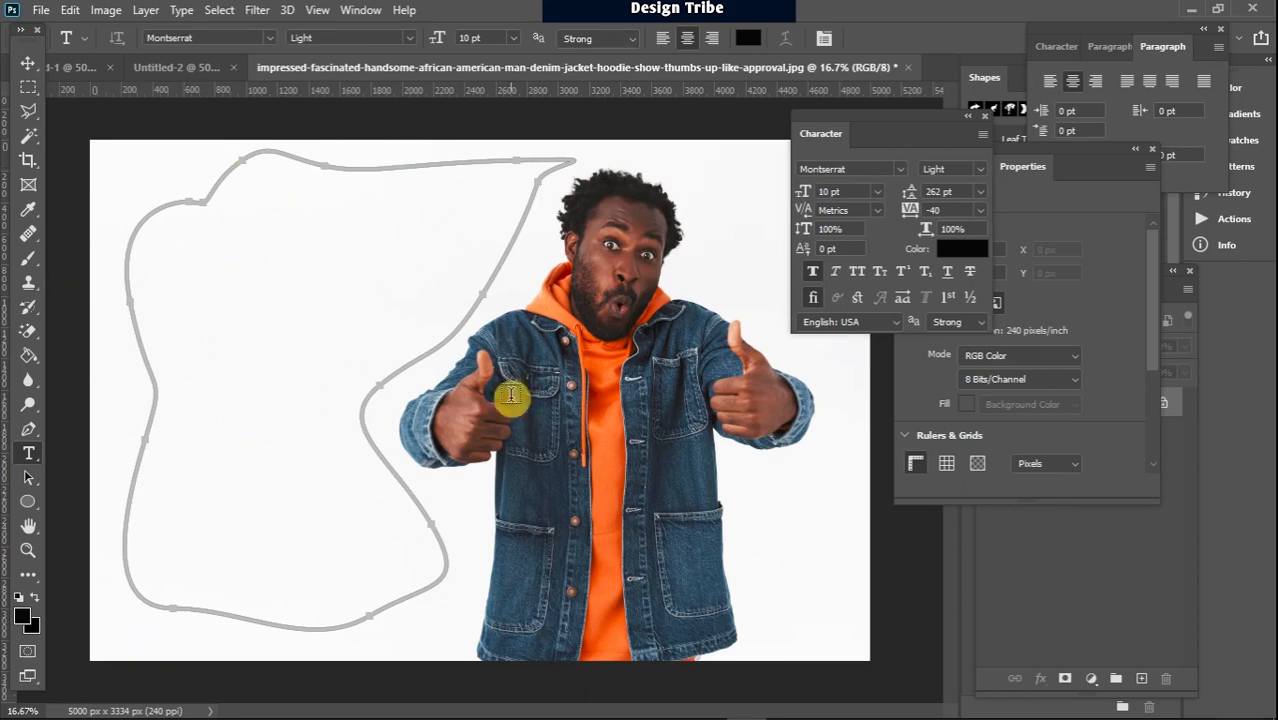
left_click(247, 231)
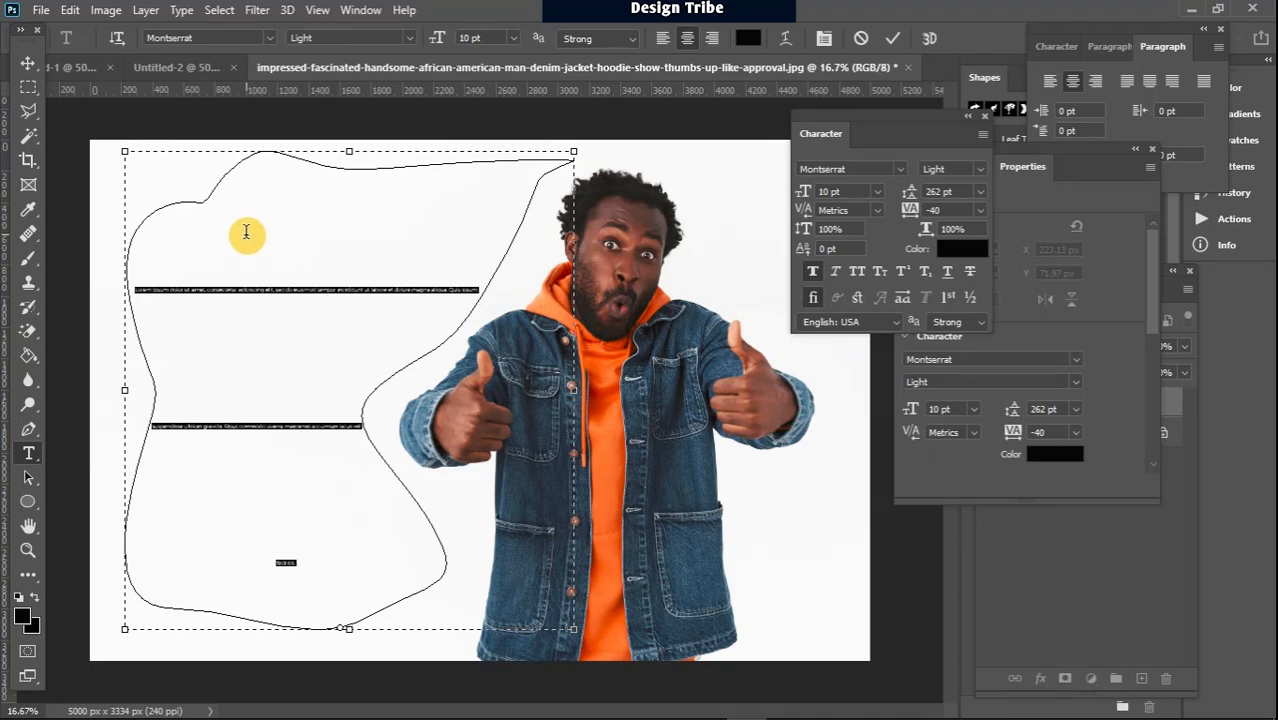
- Replace the placeholder text in the closed shape with the copied paragraph about customer relationship management and set its leading to Auto
key("ctrl+v")
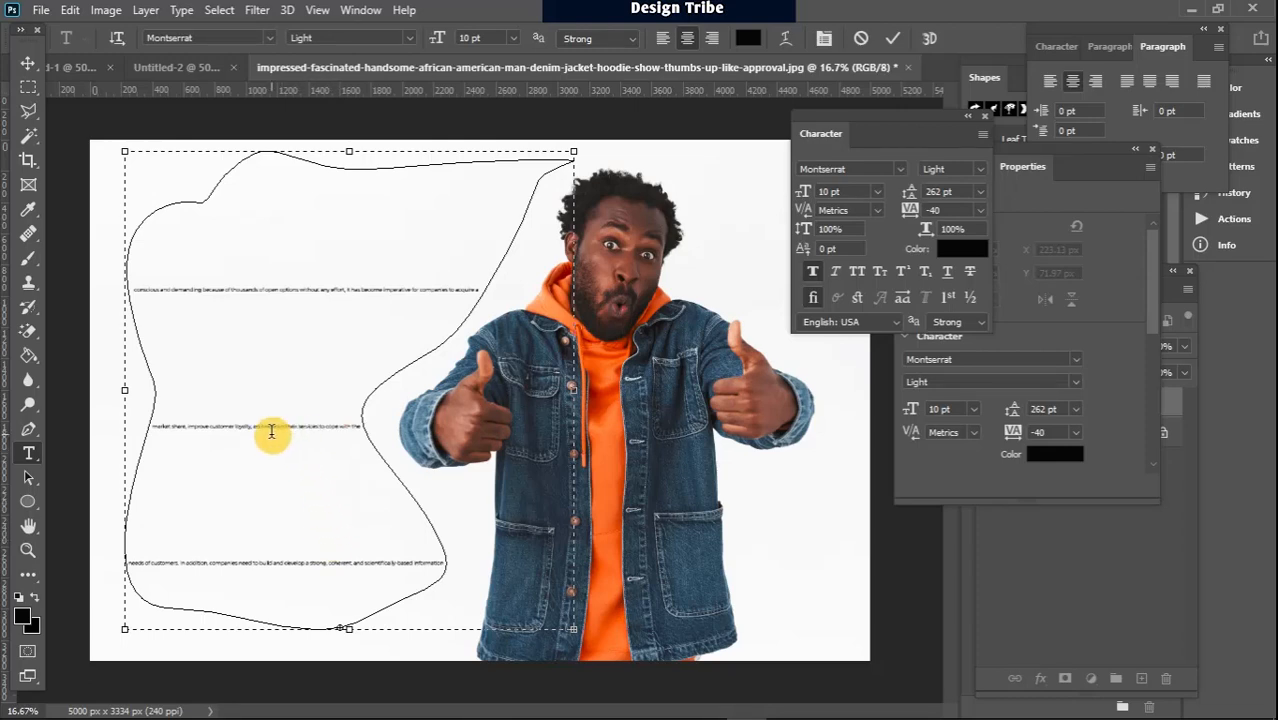
key("ctrl+a")
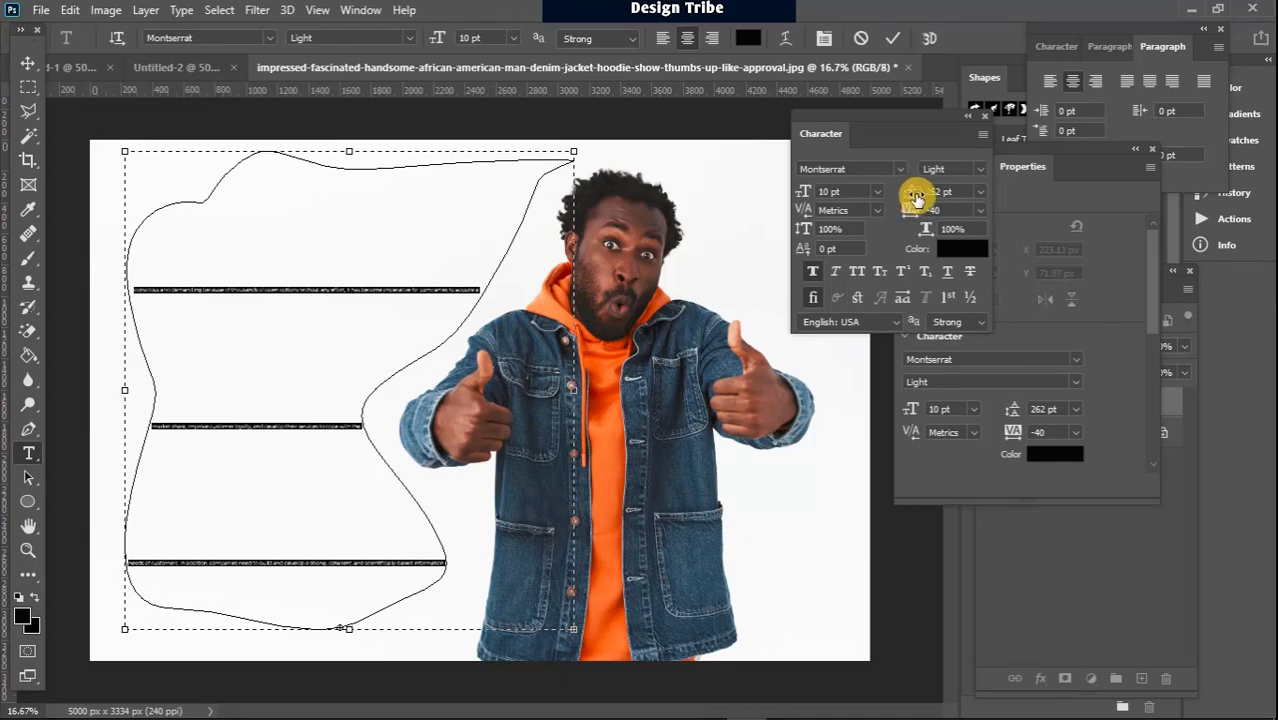
left_click(980, 191)
left_click(958, 210)
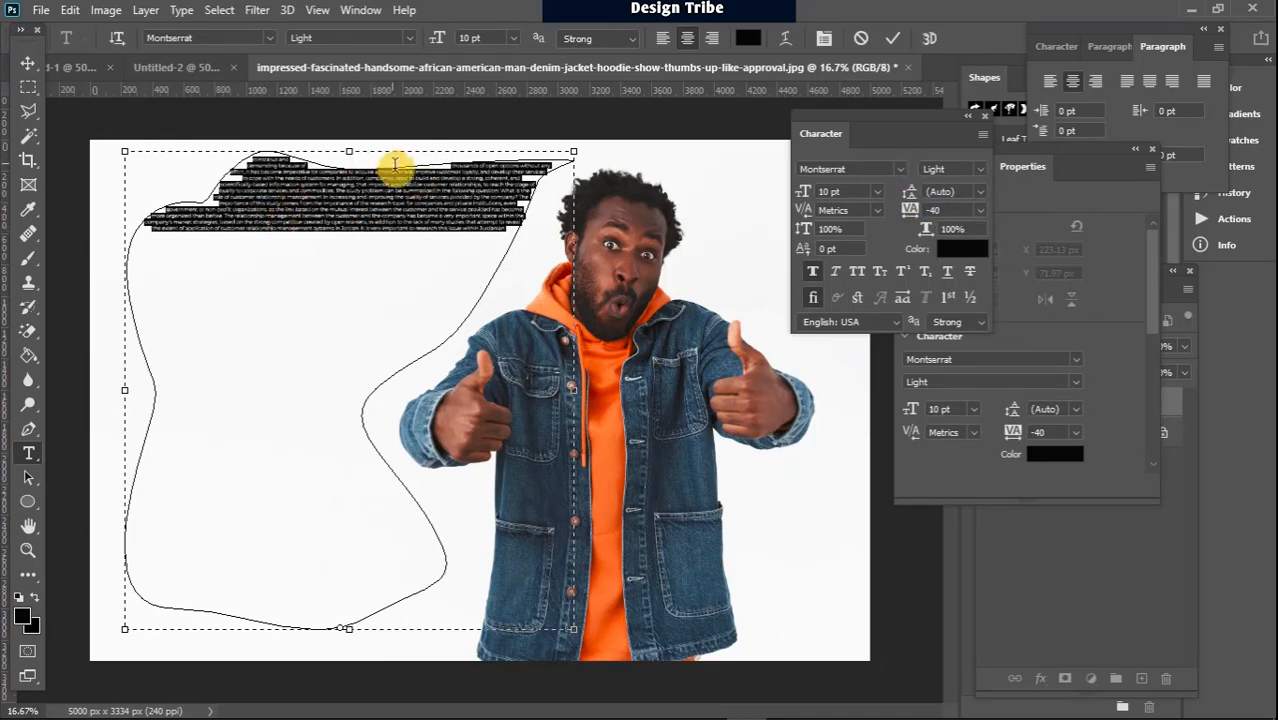
- Try font sizes of 16, 48, 30, 24 and 18 pt on the whole paragraph inside the custom shape
left_click(513, 39)
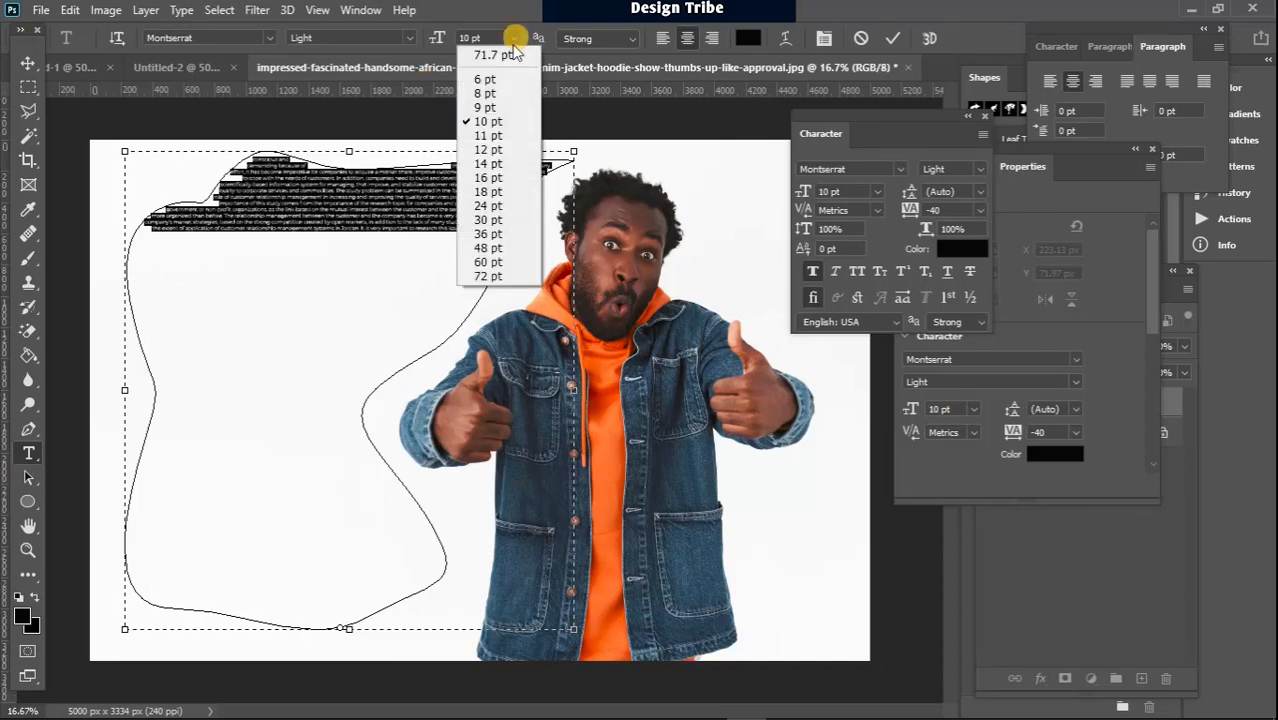
left_click(483, 170)
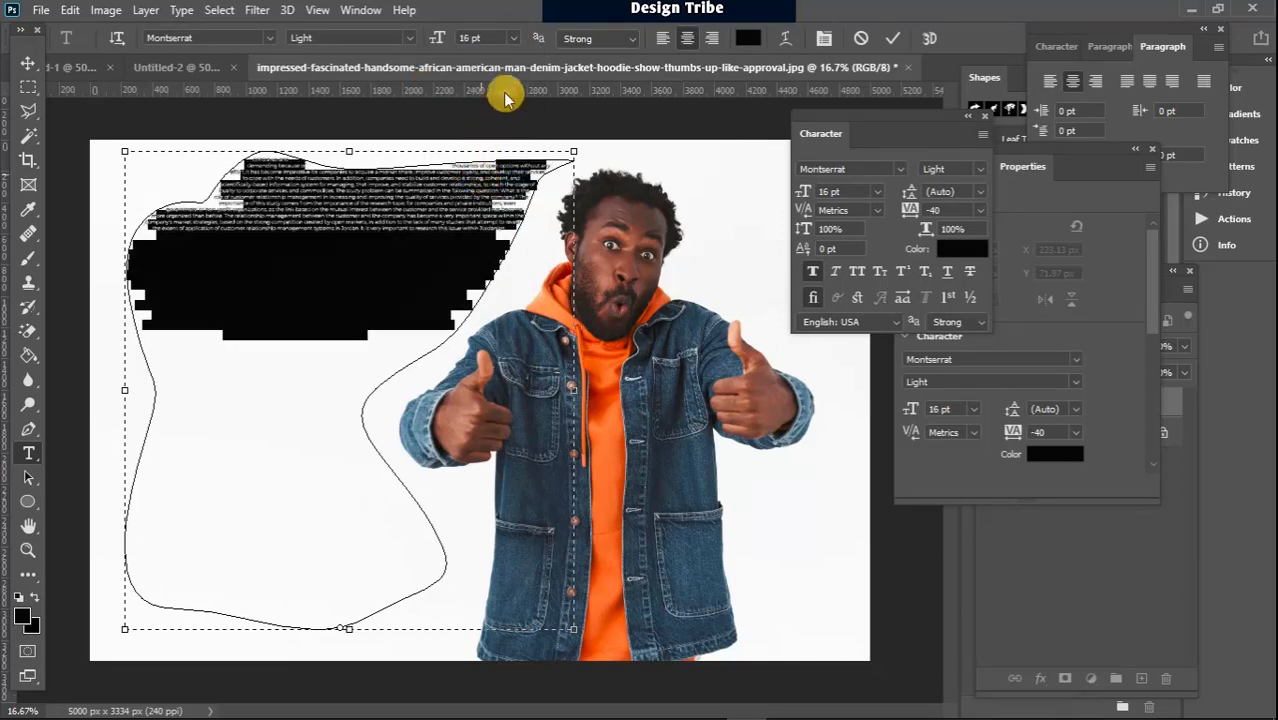
left_click(514, 39)
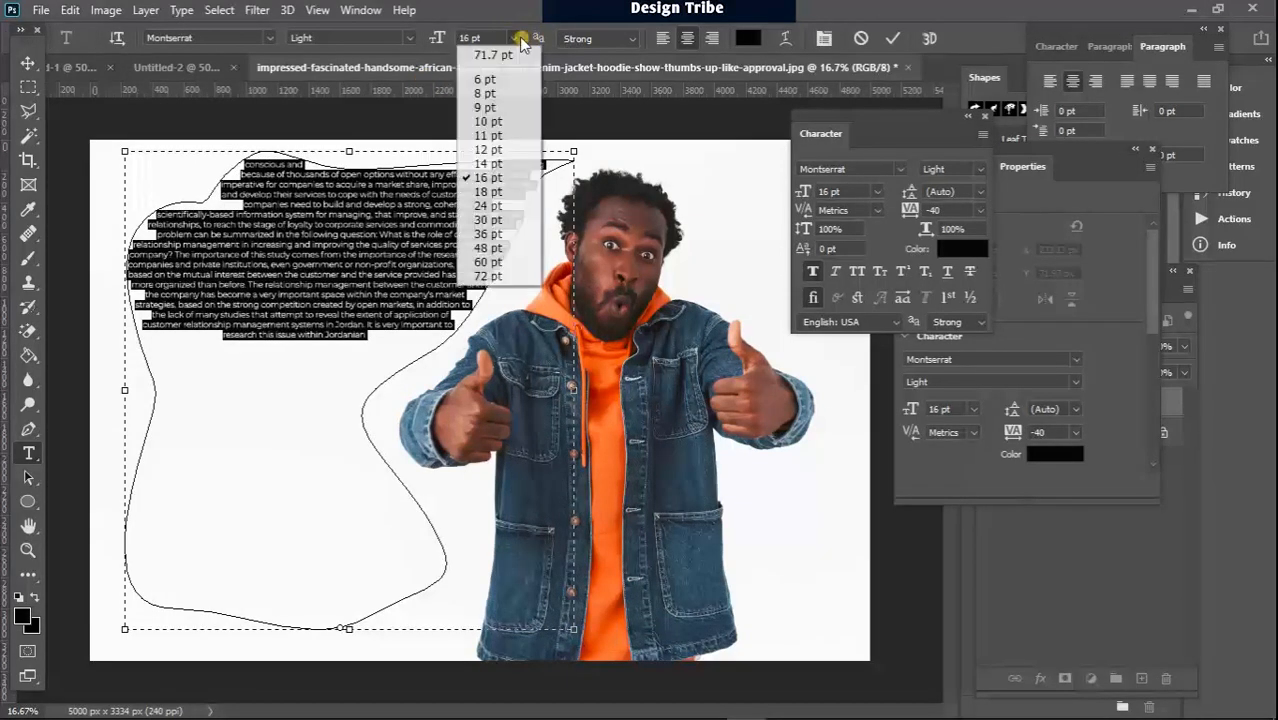
left_click(505, 245)
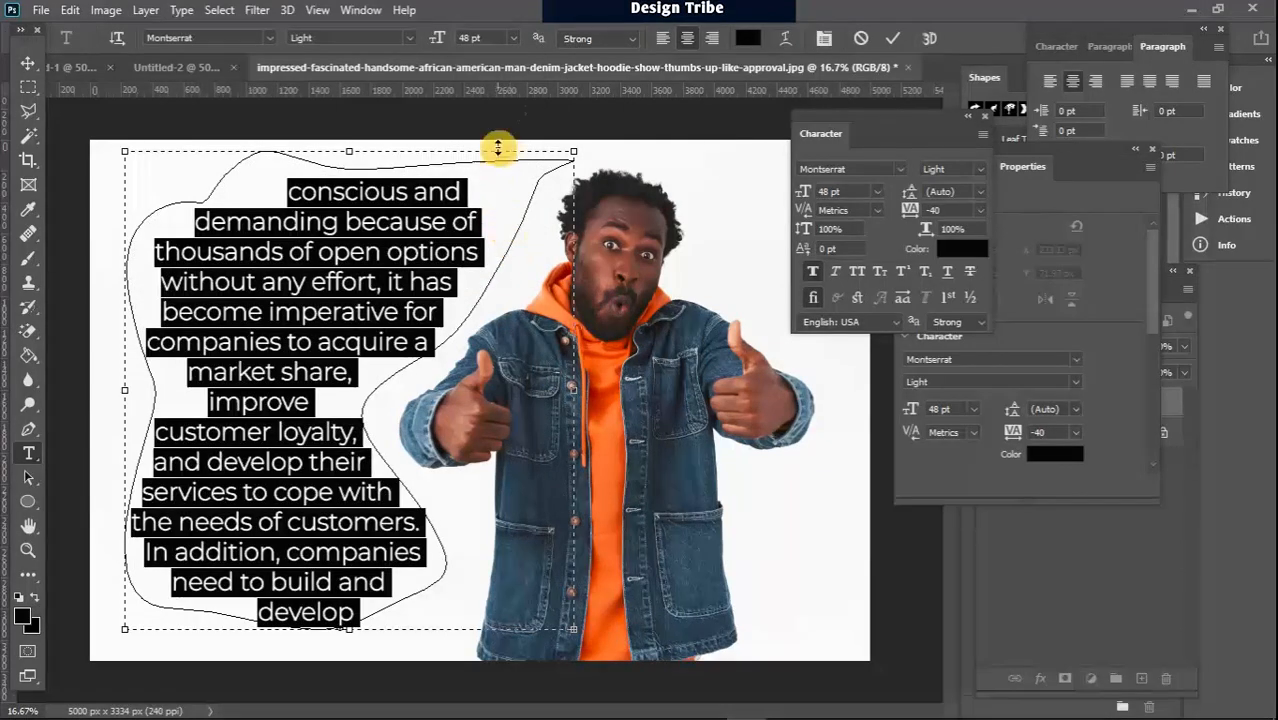
left_click(514, 39)
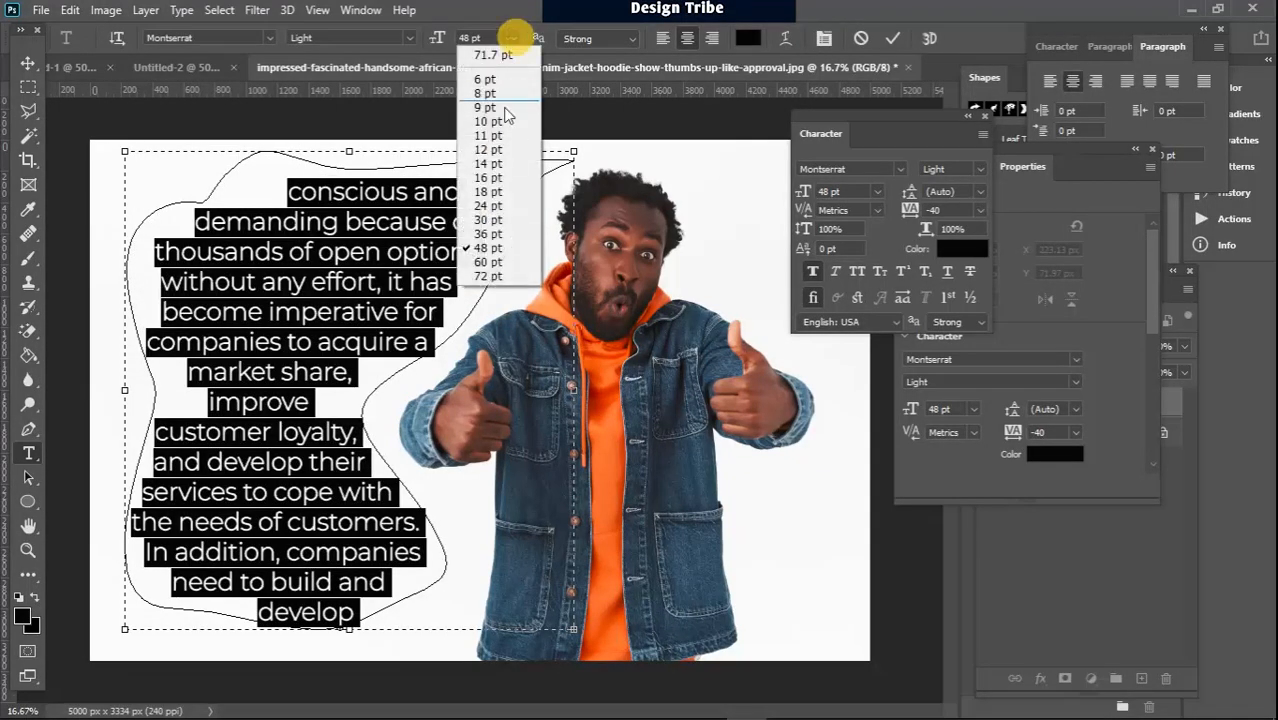
left_click(490, 220)
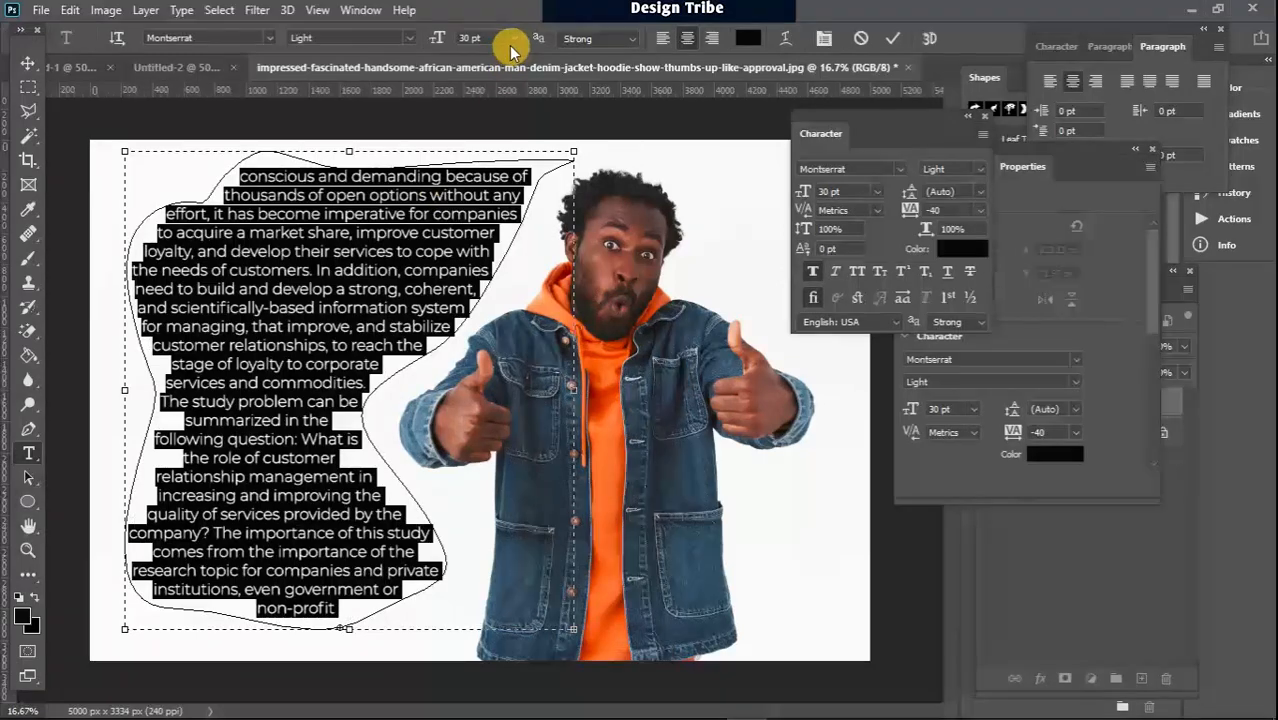
left_click(515, 39)
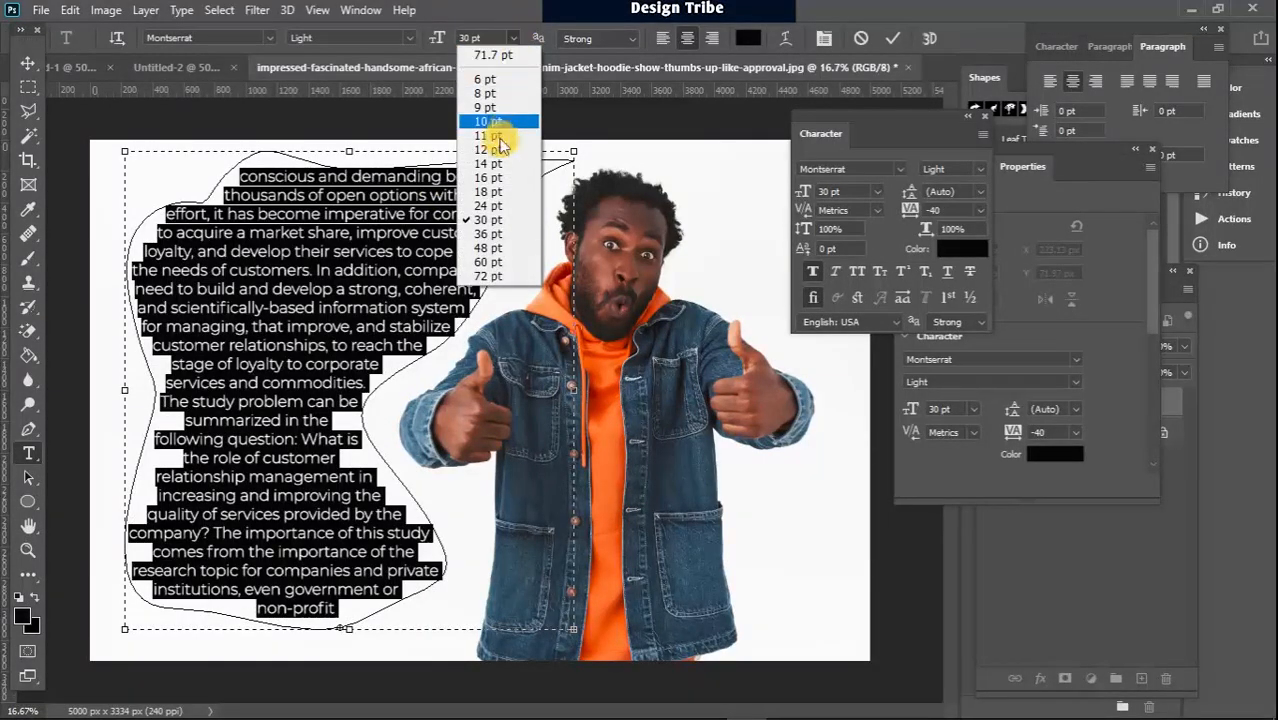
left_click(495, 206)
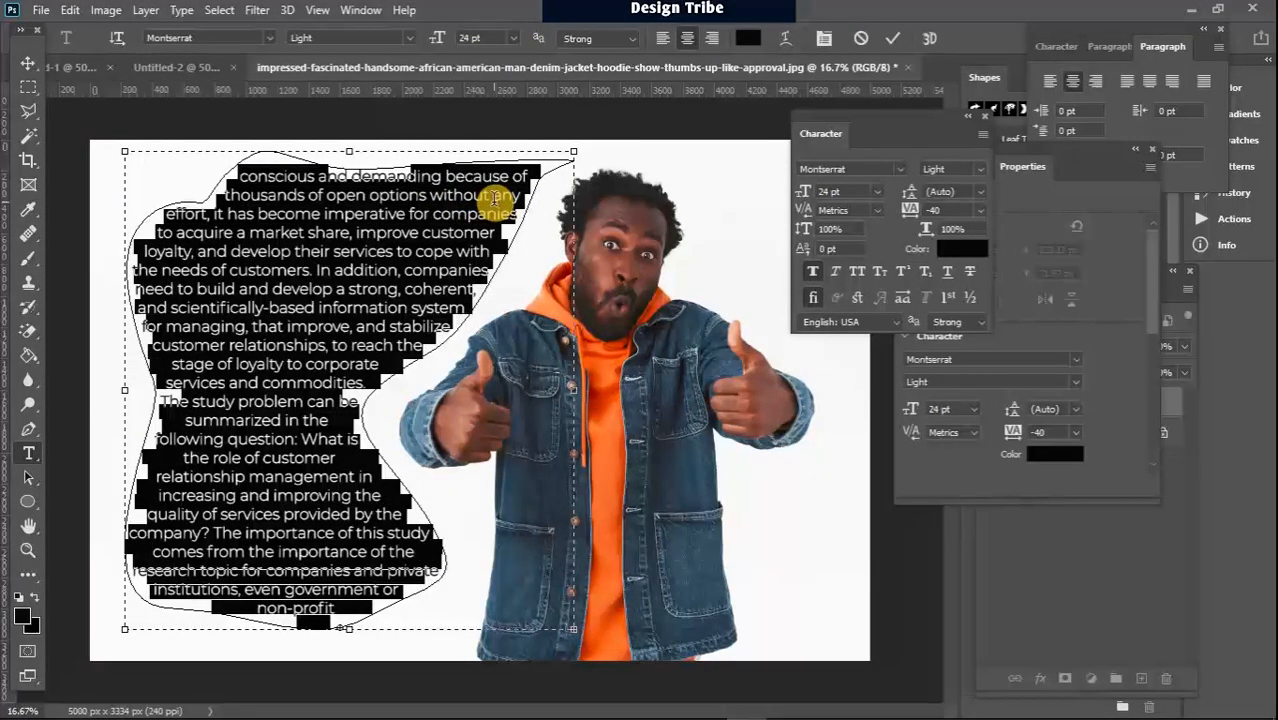
left_click(515, 39)
left_click(499, 179)
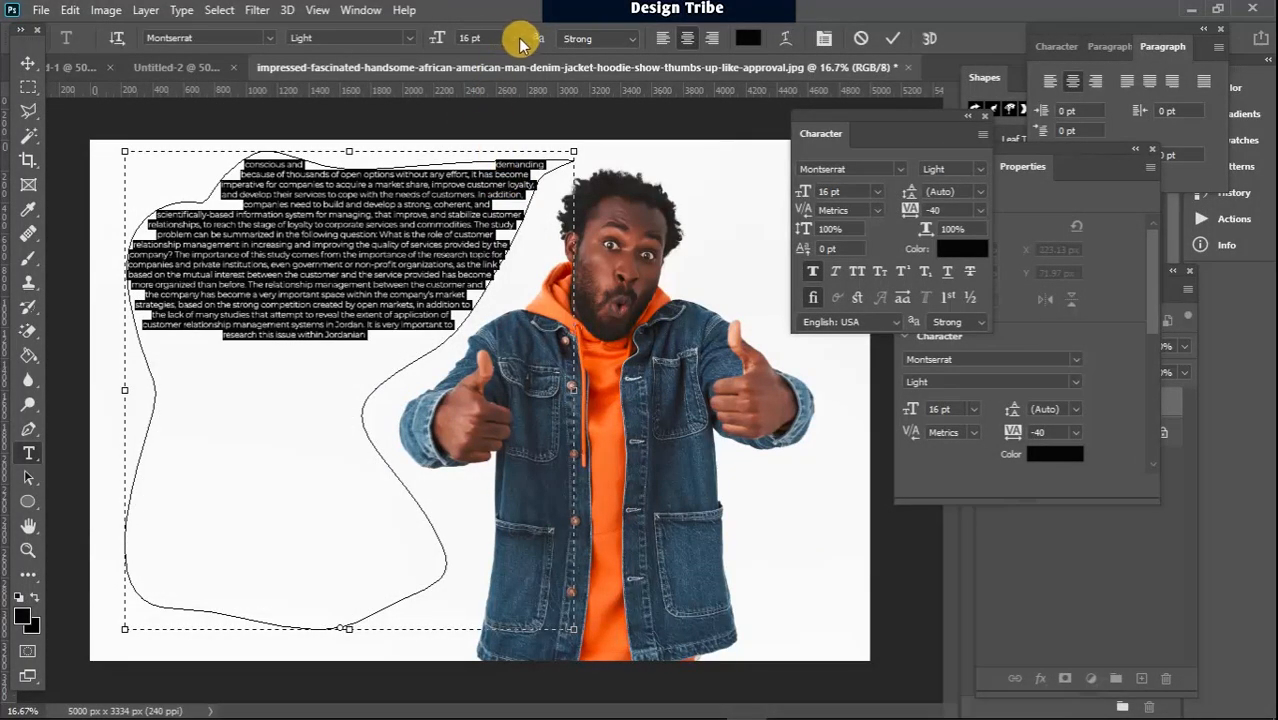
left_click(514, 38)
left_click(499, 192)
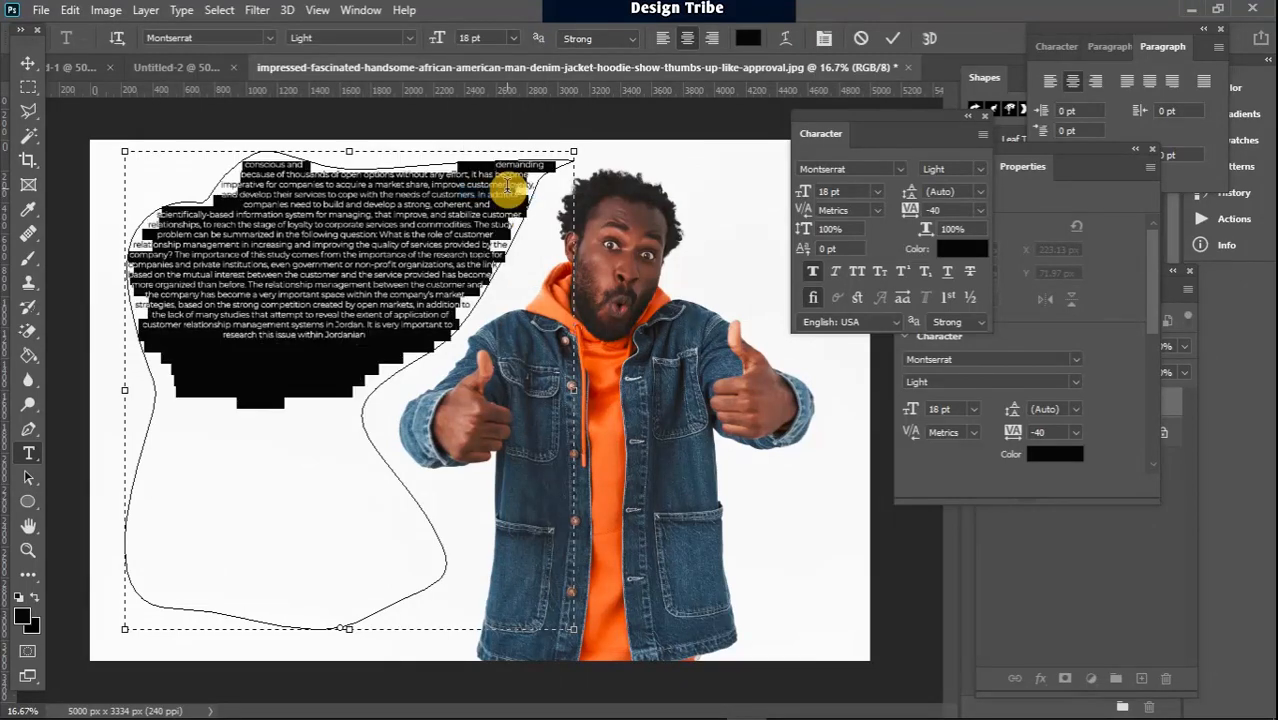
left_click(514, 38)
left_click(494, 211)
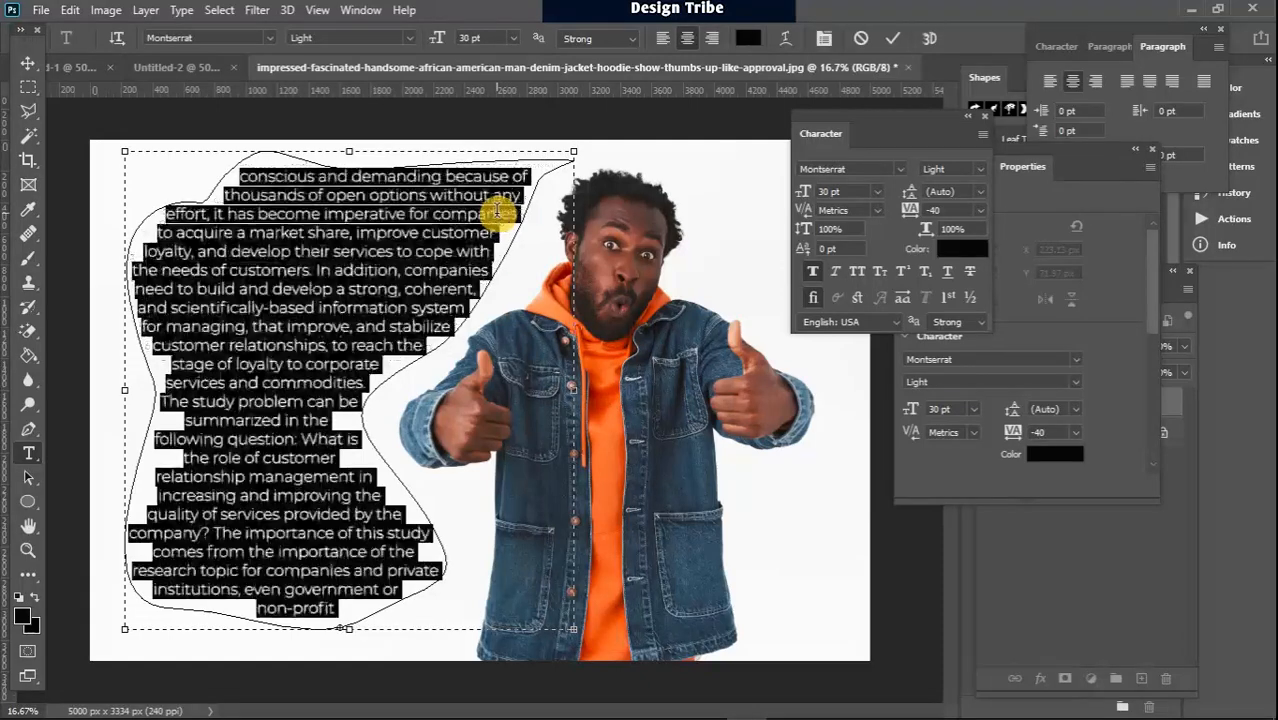
- Set the shaped paragraph's font size to 24 pt, commit the text and hide its bounding box
left_click(516, 40)
left_click(510, 200)
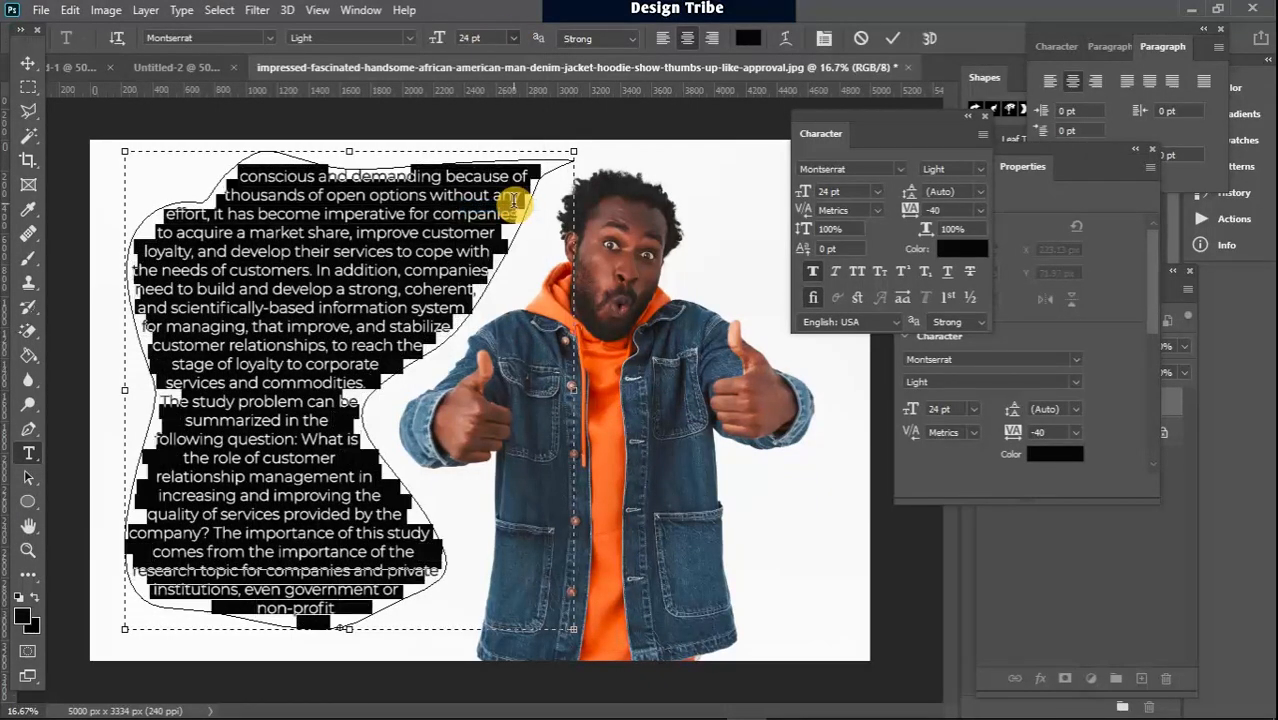
left_click(30, 85)
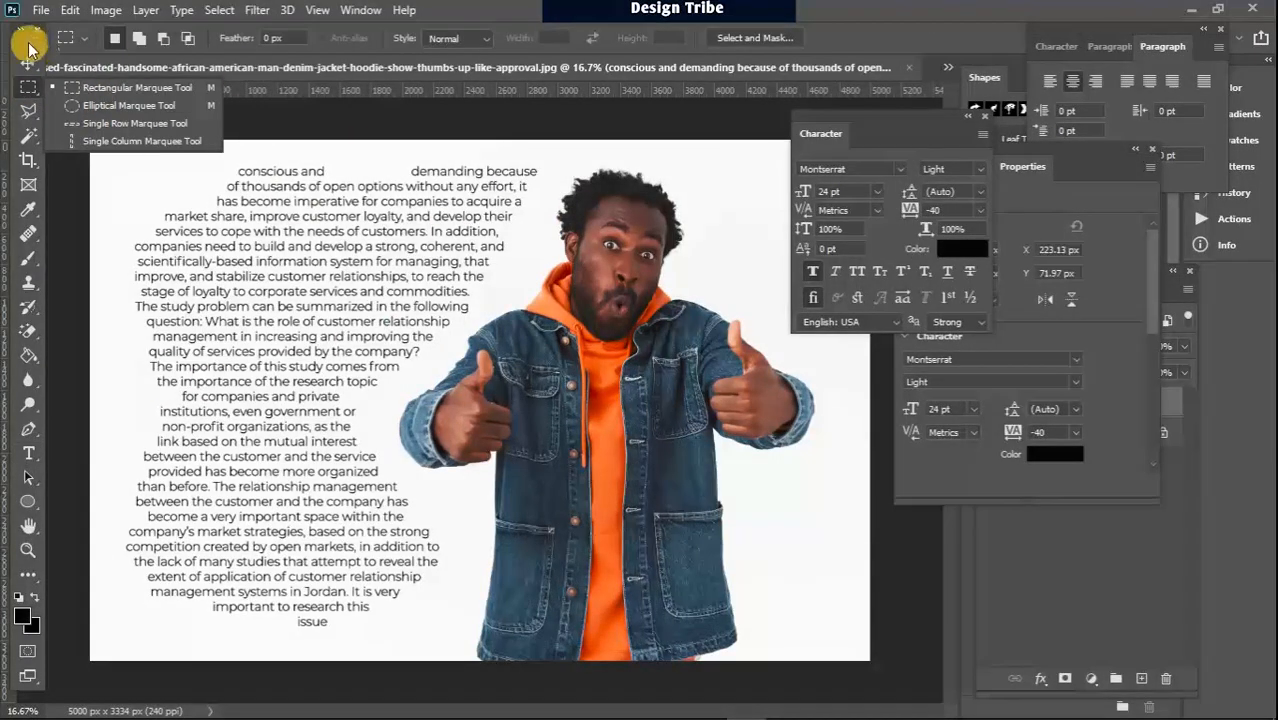
left_click(30, 64)
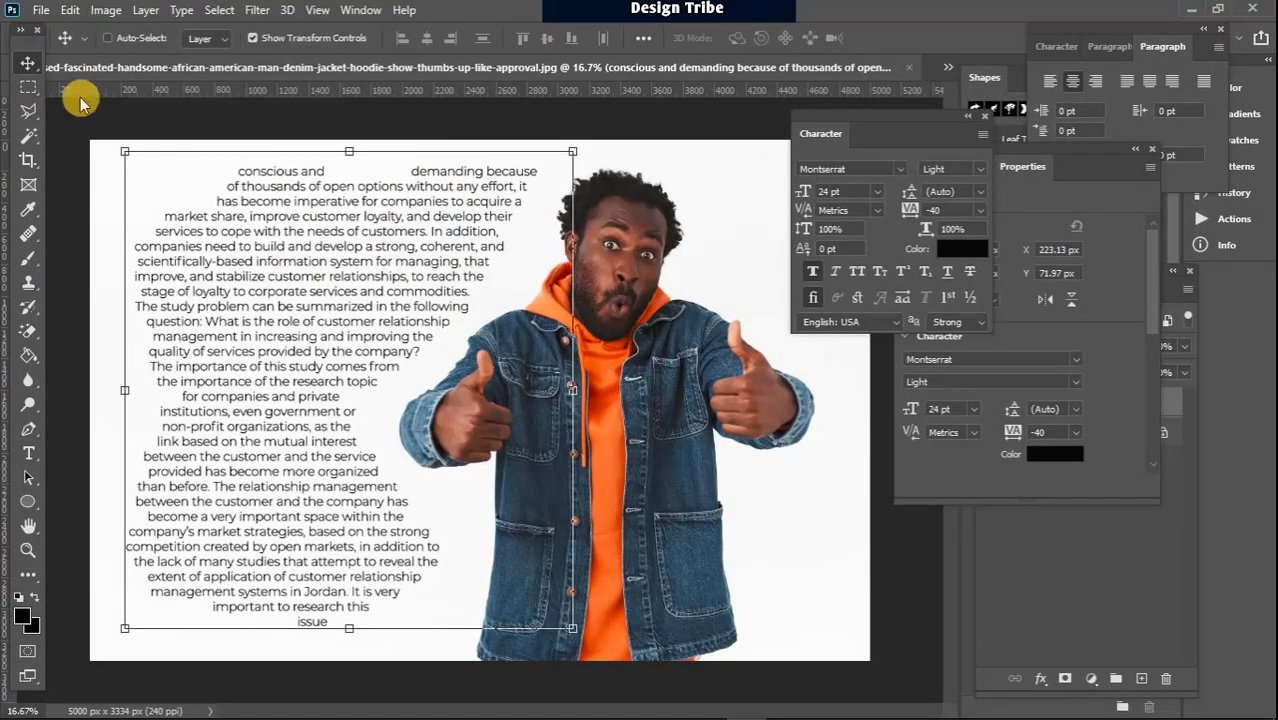
left_click(30, 86)
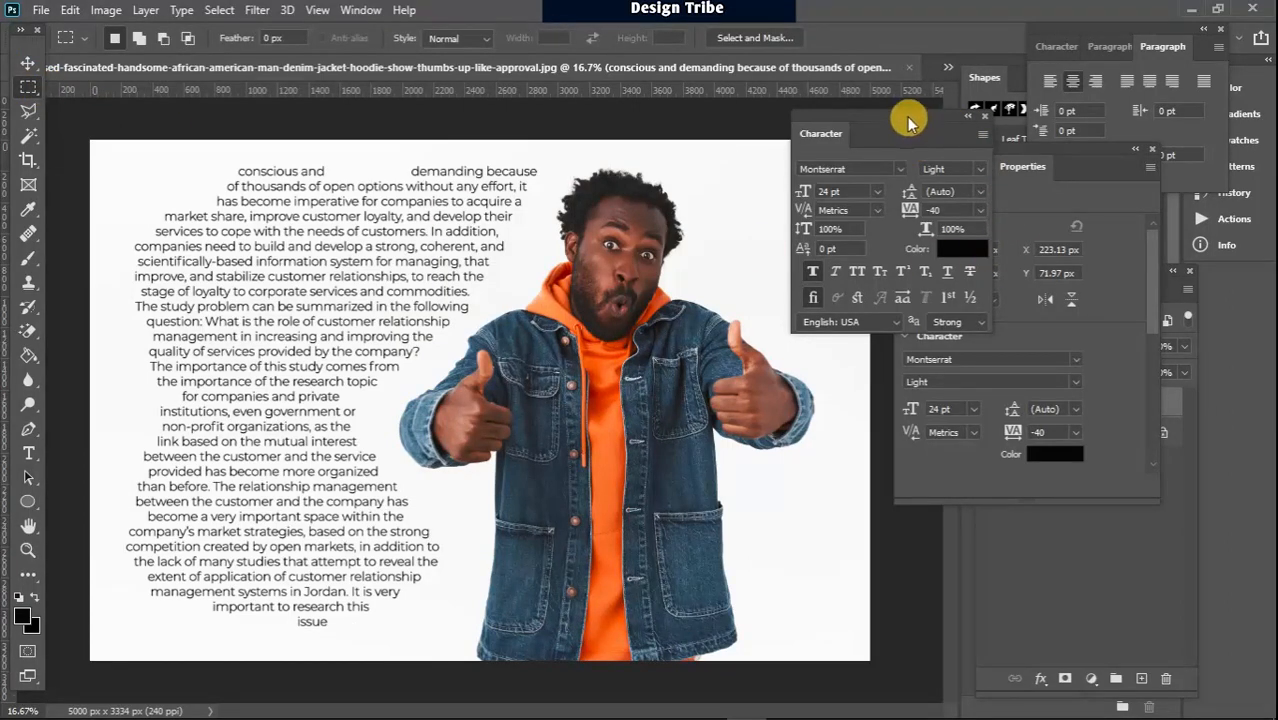
- Move the Character panel up off the photo and shift the shaped text block about 192 px right, closer to the man
left_click_drag(908, 122, 936, 46)
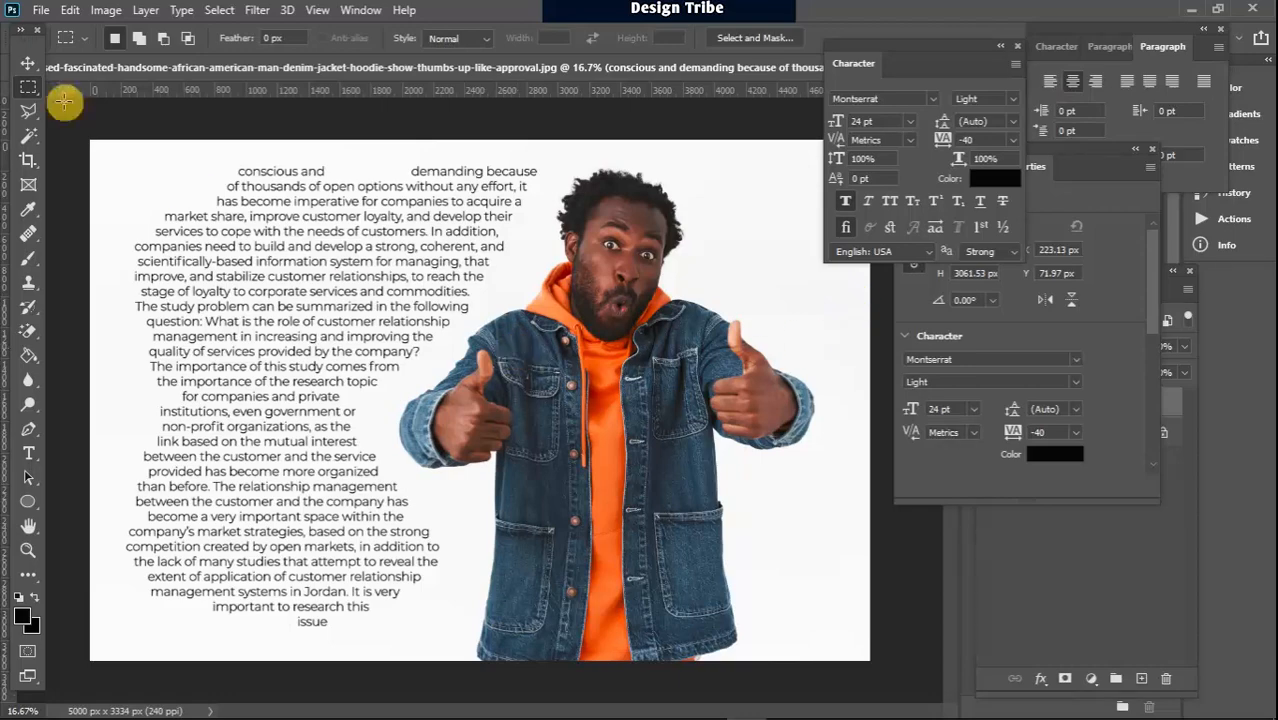
left_click(22, 62)
left_click_drag(294, 271, 329, 277)
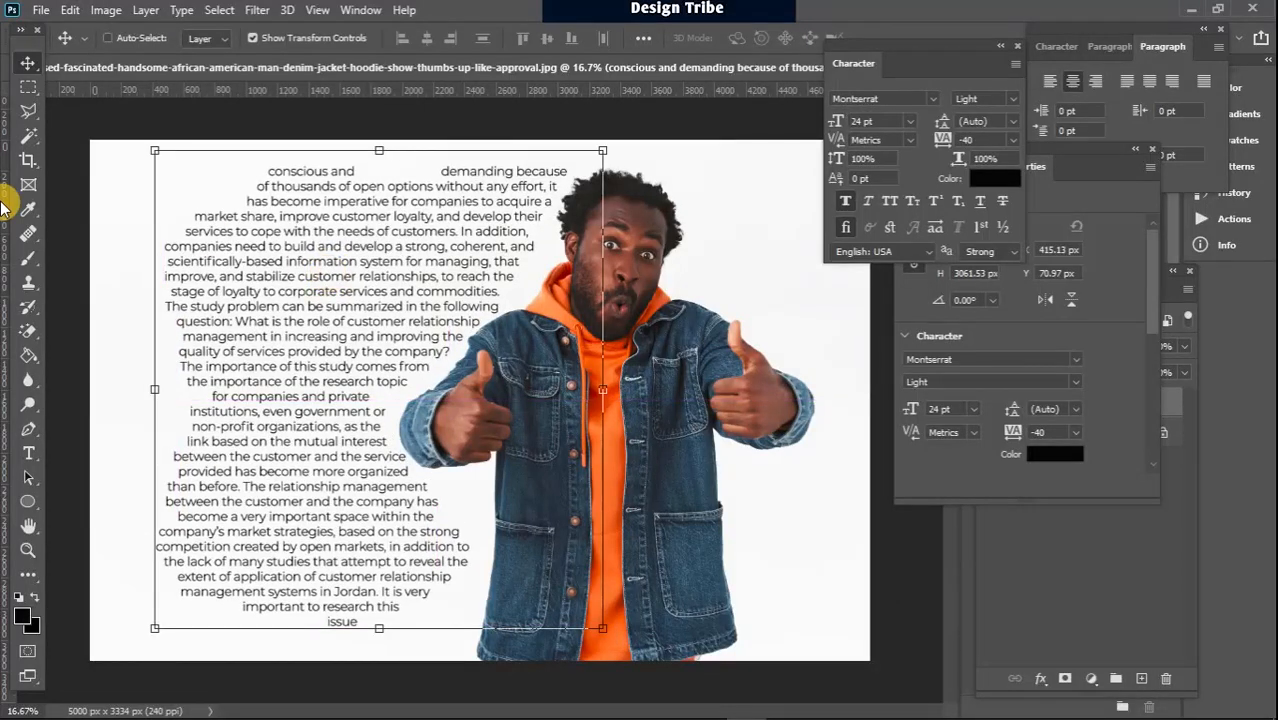
left_click(28, 87)
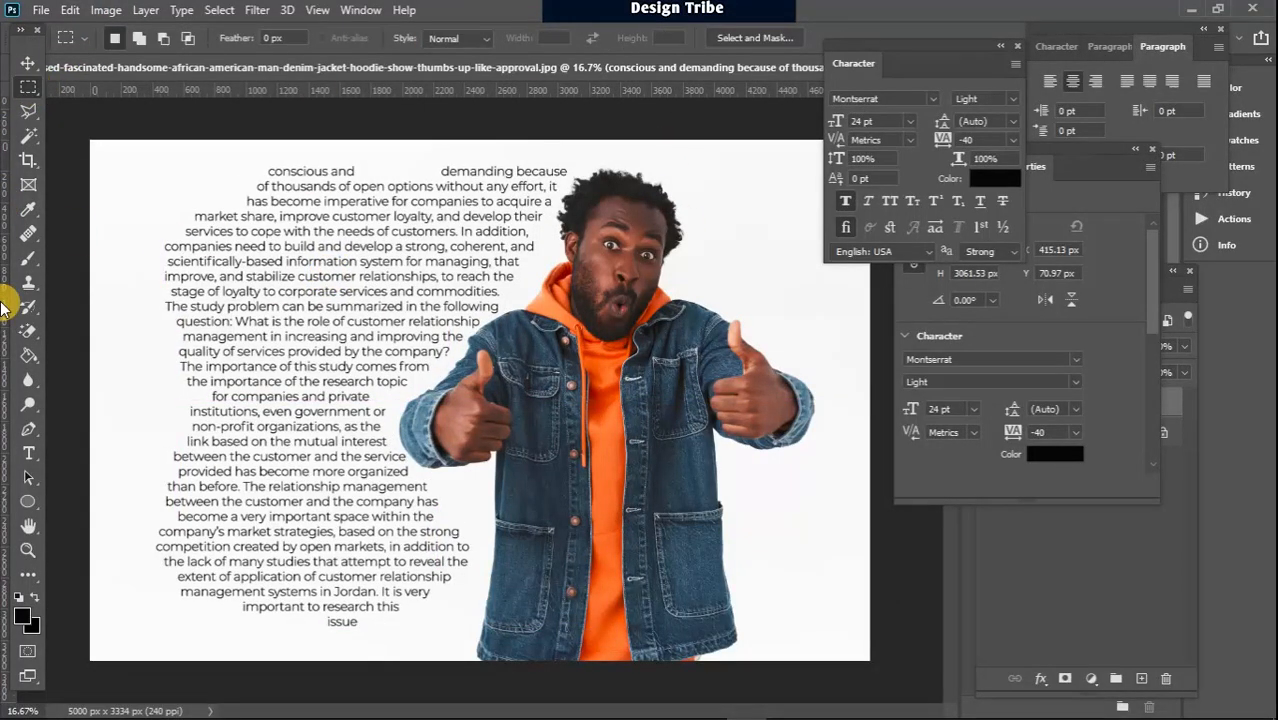